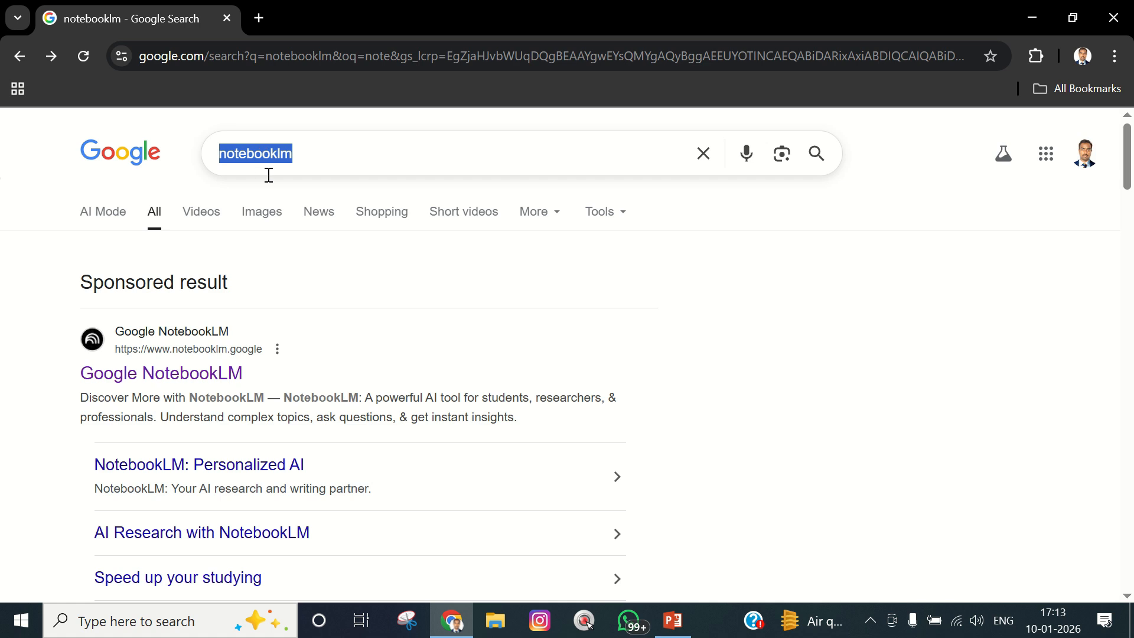
# Open the Google NotebookLM website from the sponsored result of the notebooklm search
pyautogui.click(301, 156)
pyautogui.moveTo(302, 156); pyautogui.dragTo(192, 158)
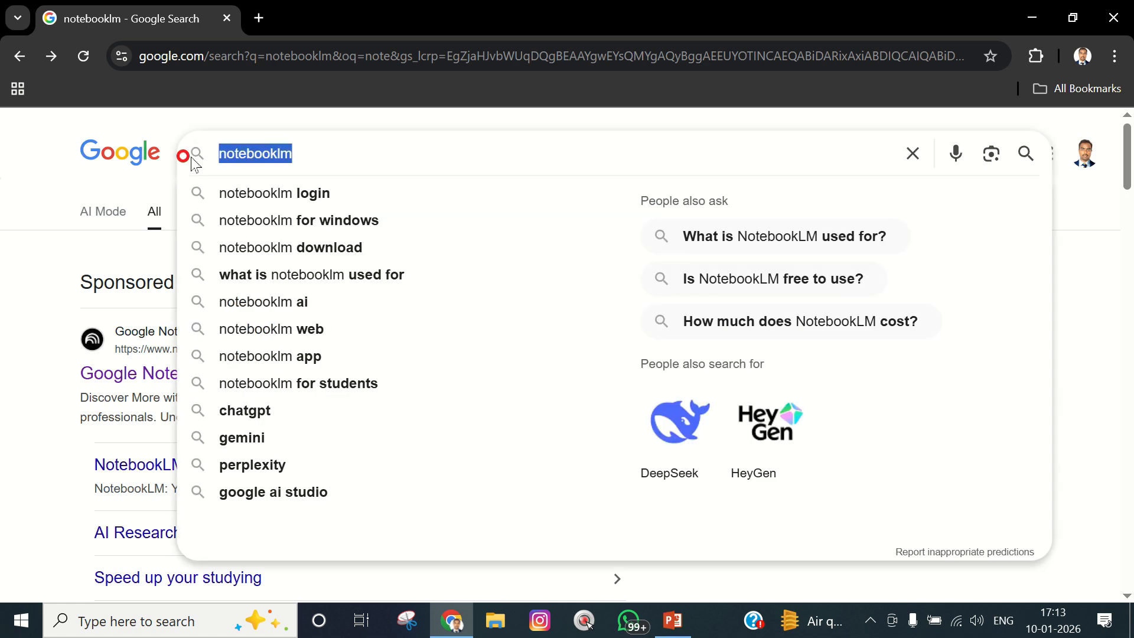
pyautogui.click(309, 157)
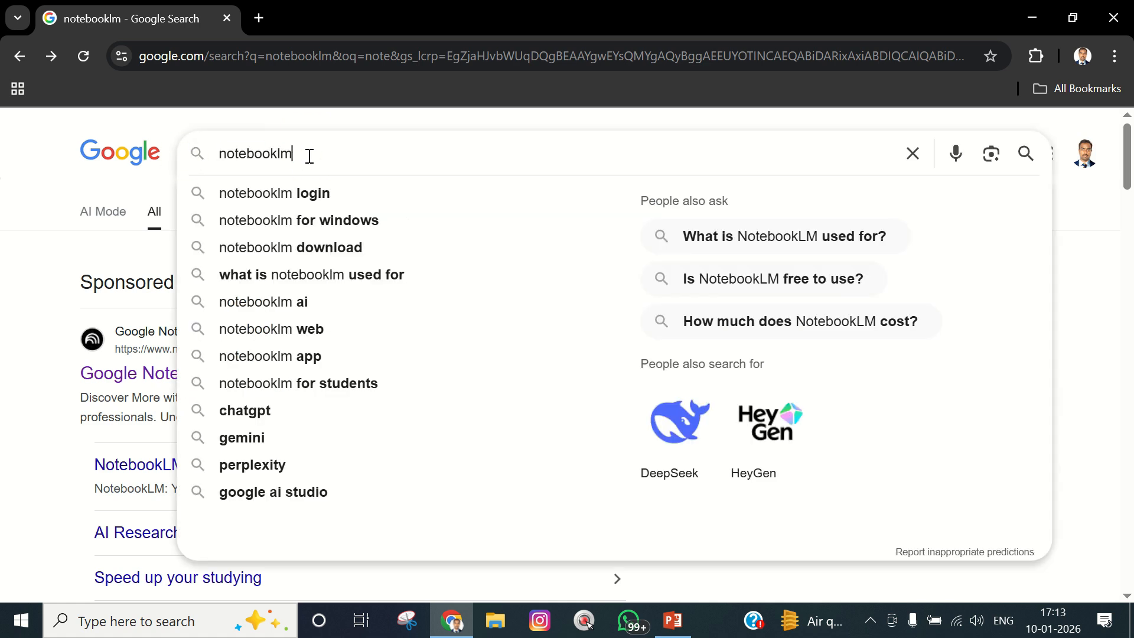
pyautogui.click(28, 163)
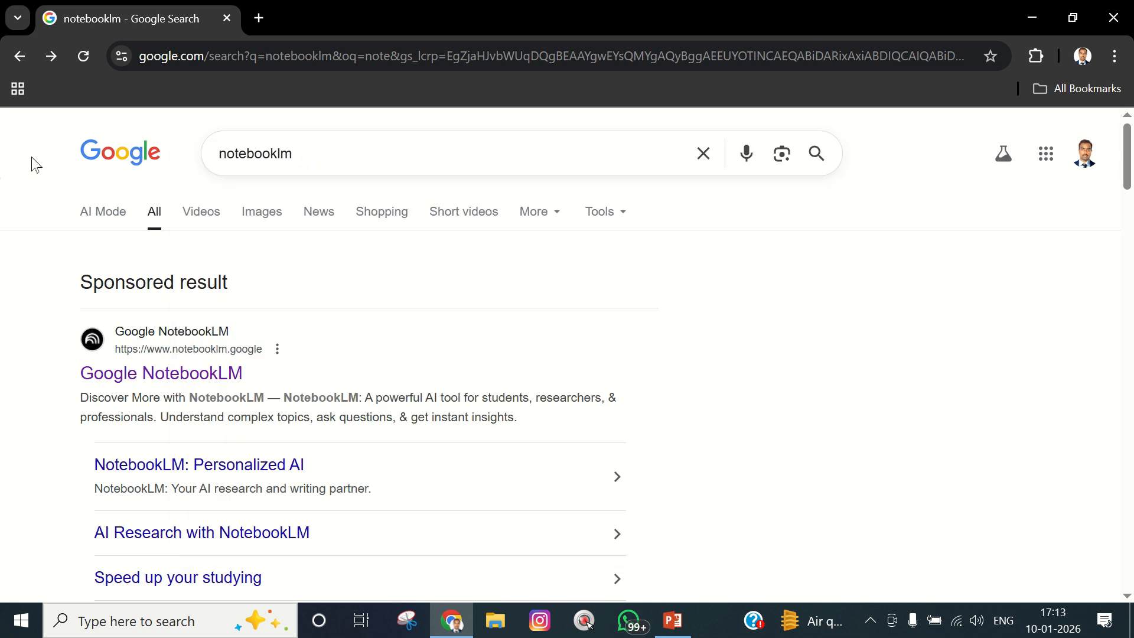
pyautogui.click(179, 372)
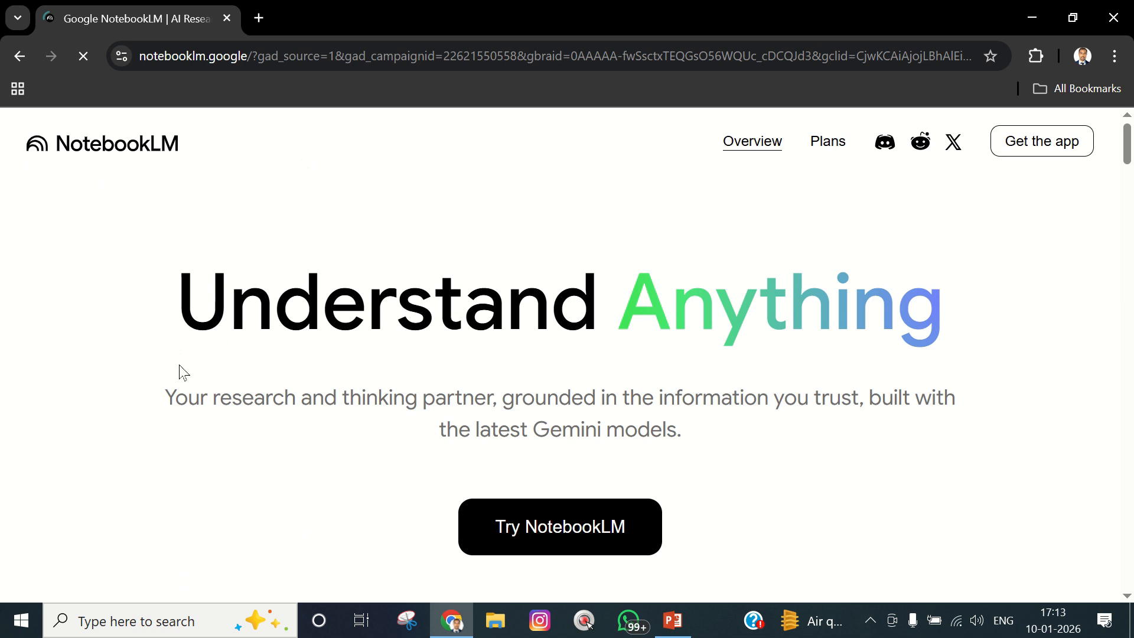
# Examine the NotebookLM overview page, including the research partner features and the sections on how people use it
pyautogui.moveTo(197, 310); pyautogui.dragTo(960, 328)
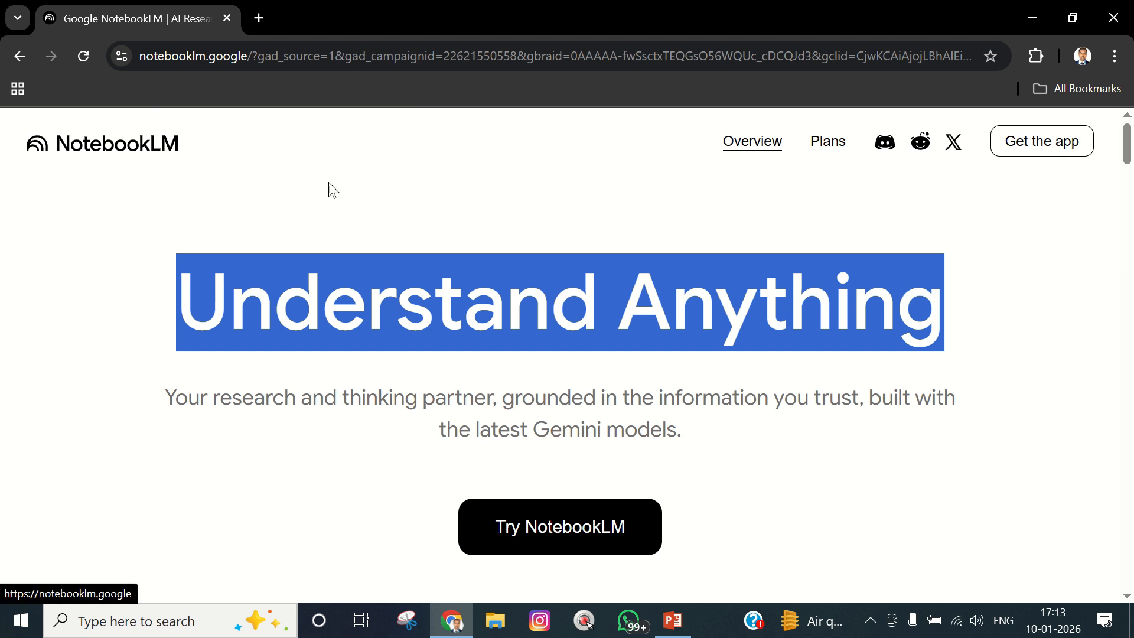
pyautogui.scroll(-6, 351, 191)
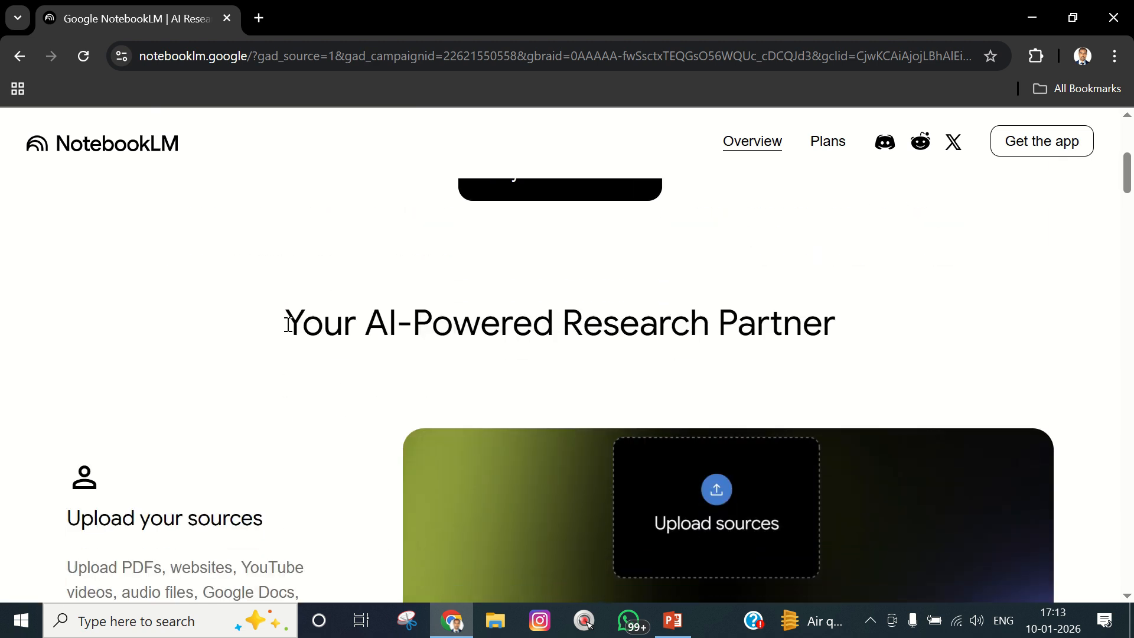
pyautogui.moveTo(288, 324); pyautogui.dragTo(924, 329)
pyautogui.click(916, 330)
pyautogui.scroll(-1, 569, 352)
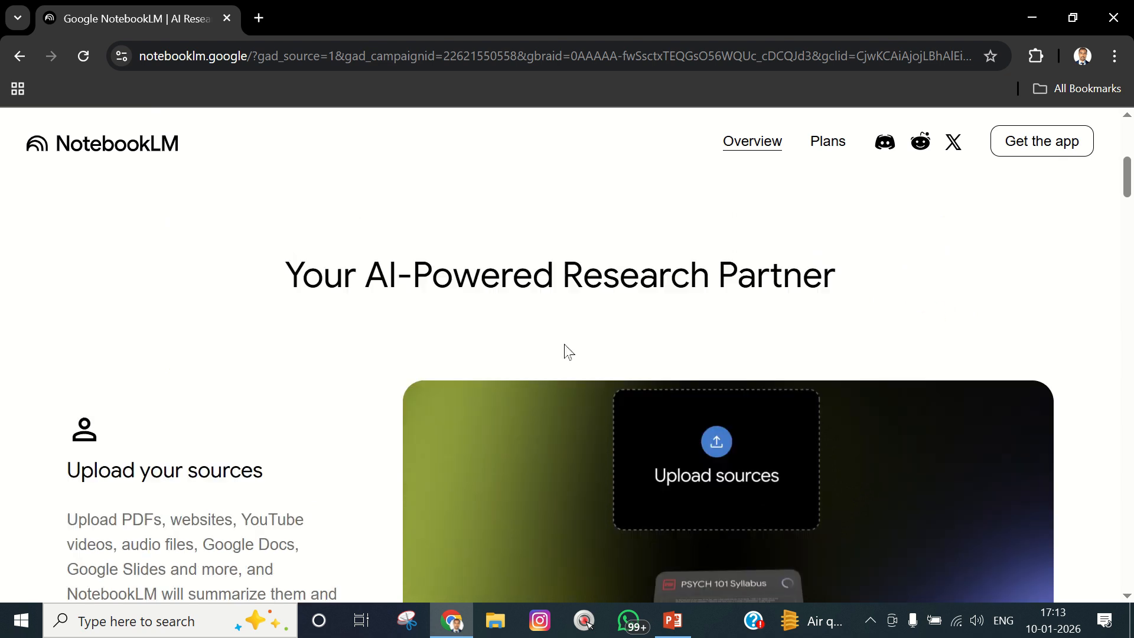
pyautogui.scroll(-2, 564, 351)
pyautogui.scroll(-9, 181, 315)
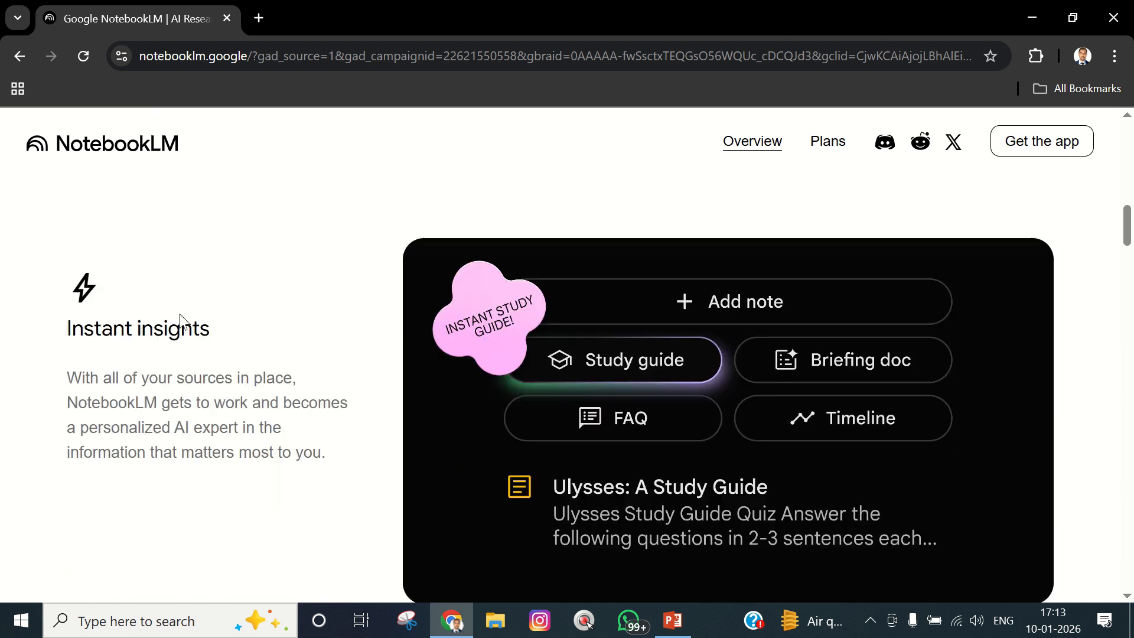
pyautogui.scroll(-4, 181, 315)
pyautogui.scroll(-10, 181, 315)
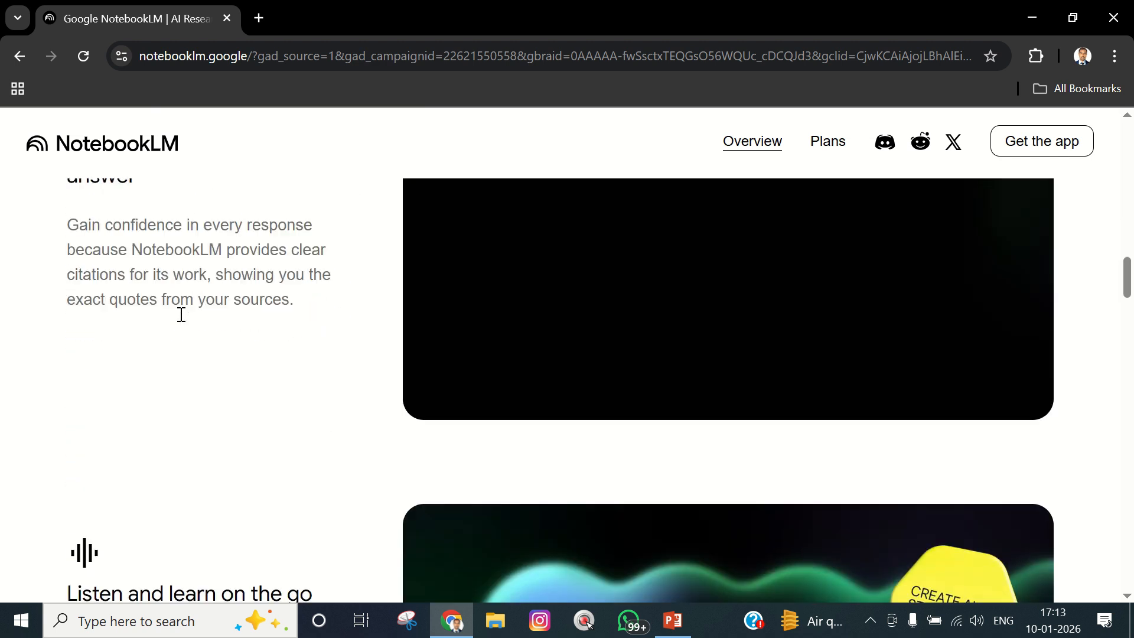
pyautogui.scroll(-9, 181, 322)
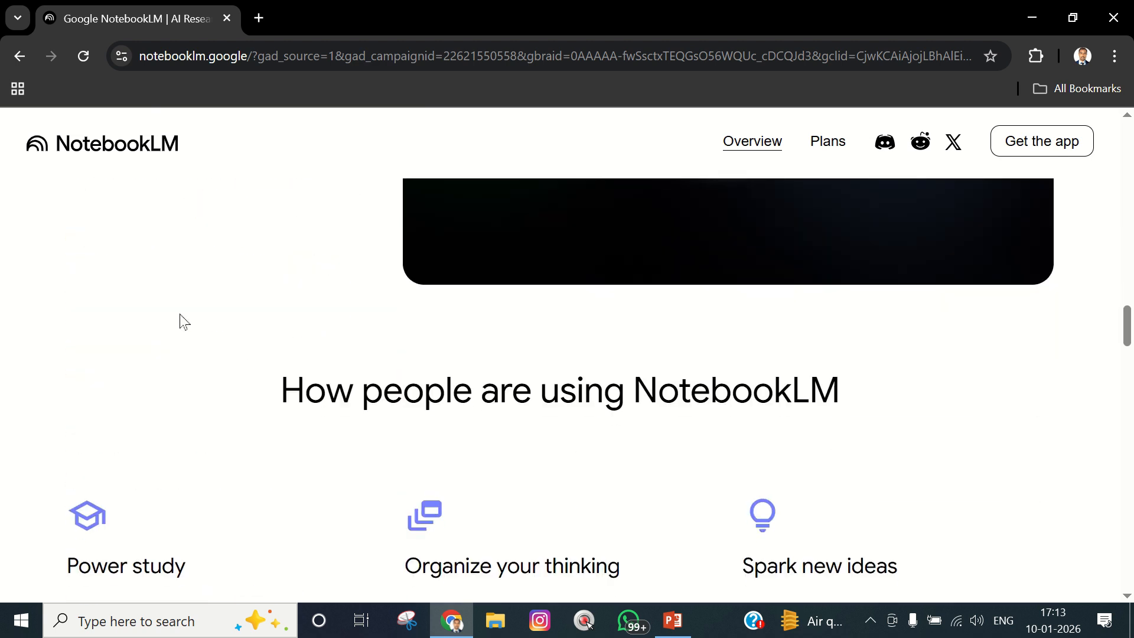
pyautogui.scroll(-3, 183, 322)
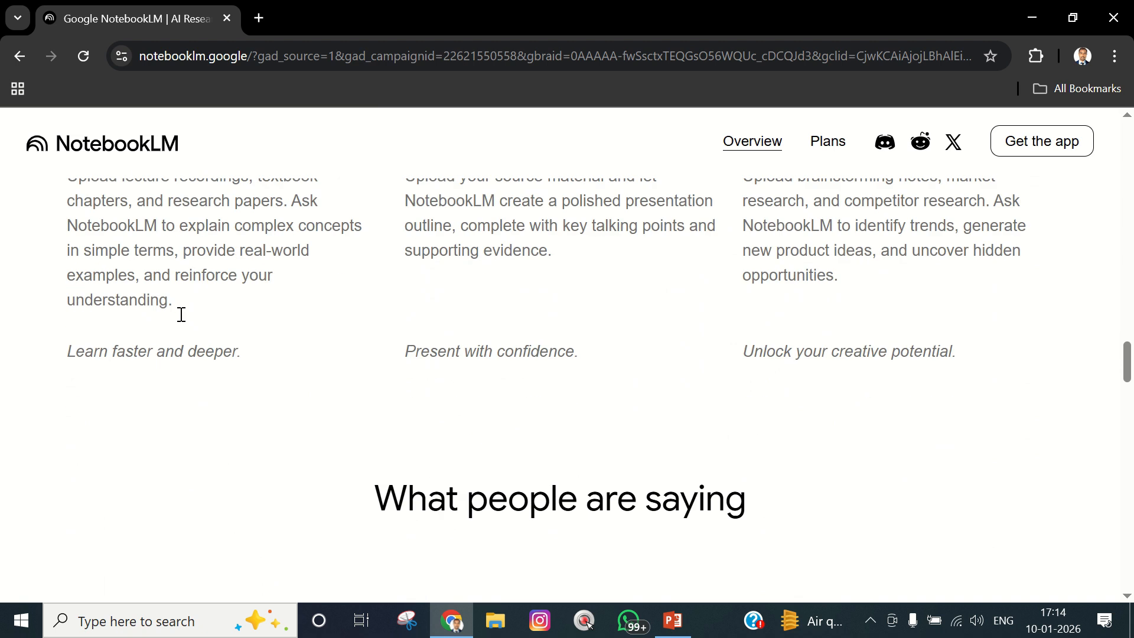
pyautogui.scroll(3, 181, 315)
pyautogui.moveTo(64, 304); pyautogui.dragTo(208, 308)
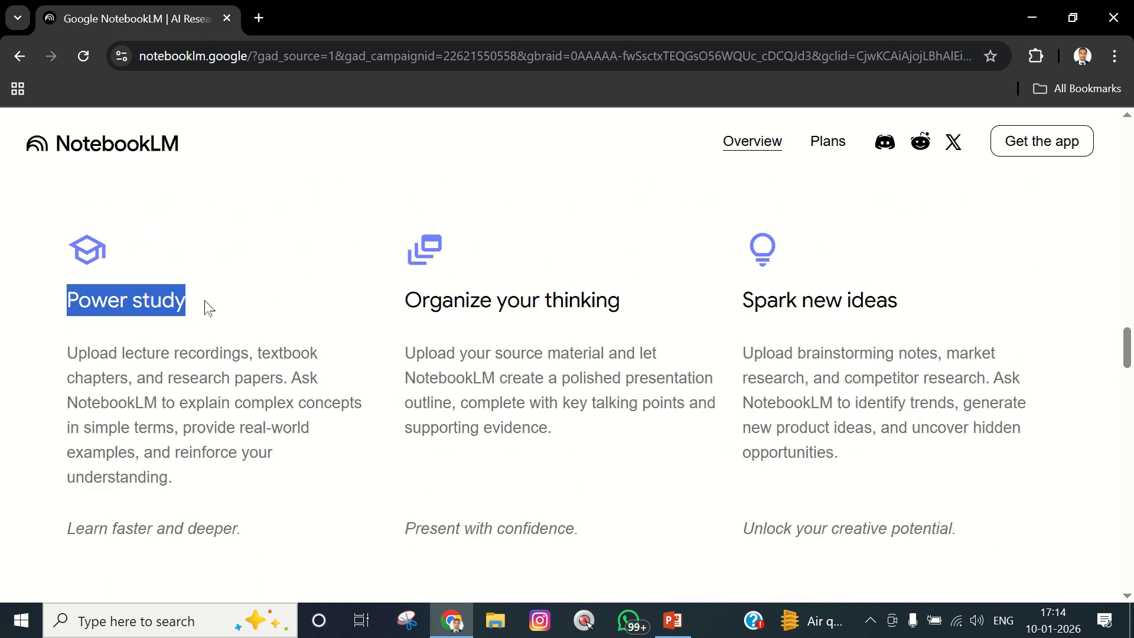
pyautogui.moveTo(400, 303); pyautogui.dragTo(919, 317)
pyautogui.scroll(-8, 703, 321)
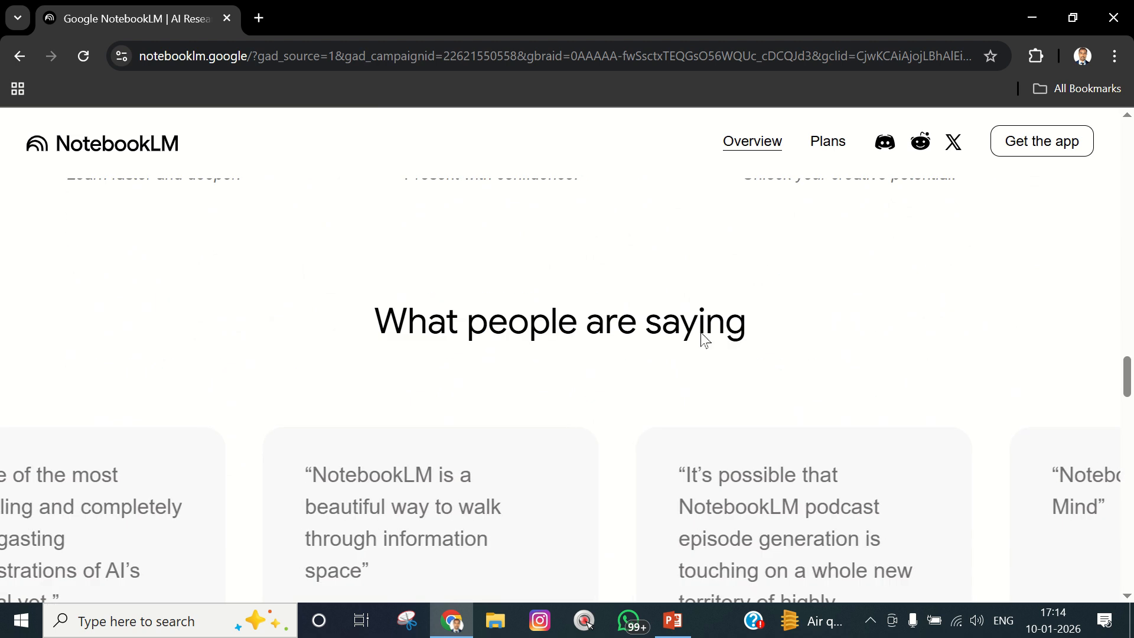
pyautogui.scroll(7, 655, 349)
pyautogui.scroll(15, 639, 340)
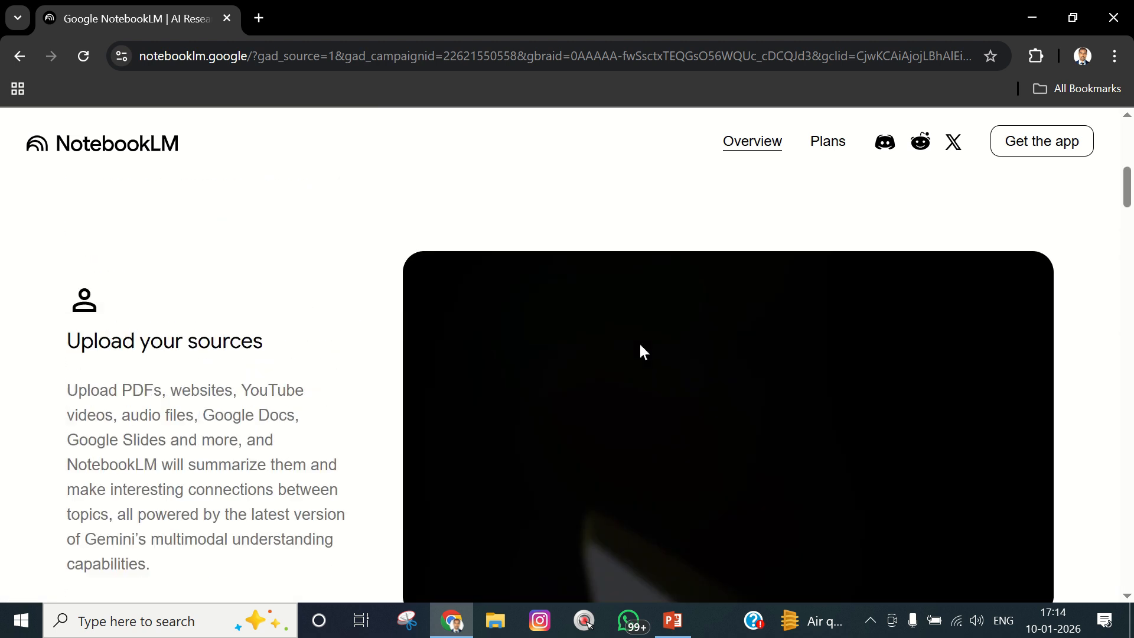
pyautogui.scroll(-3, 580, 343)
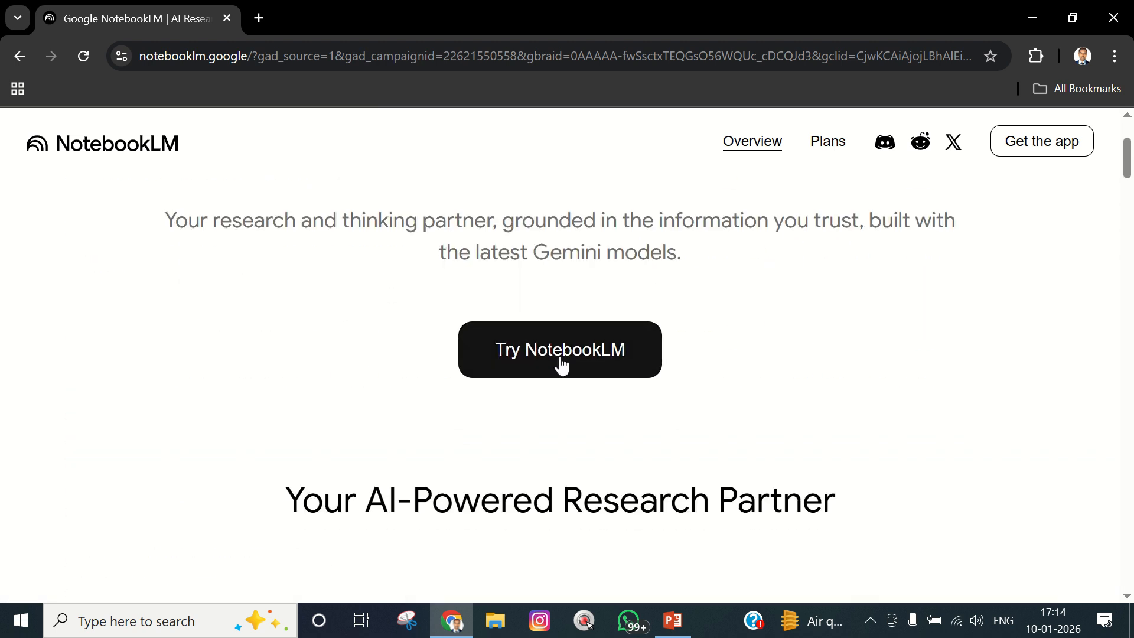
# Launch NotebookLM from its website and look over the featured notebooks, sorting options and recent notebooks
pyautogui.click(555, 352)
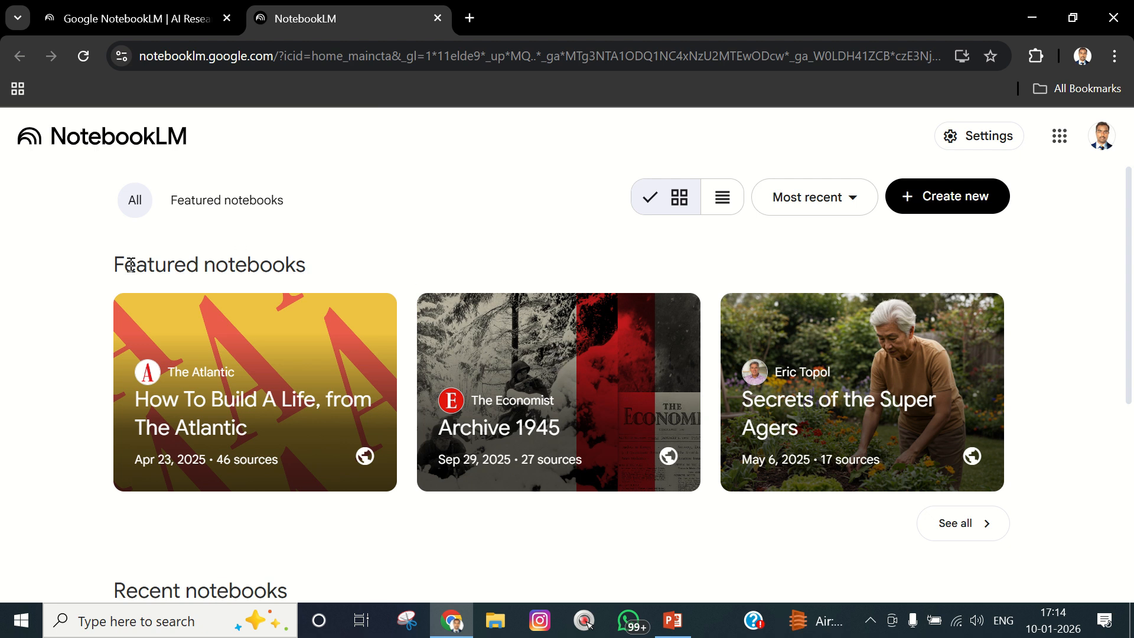
pyautogui.moveTo(116, 273); pyautogui.dragTo(328, 285)
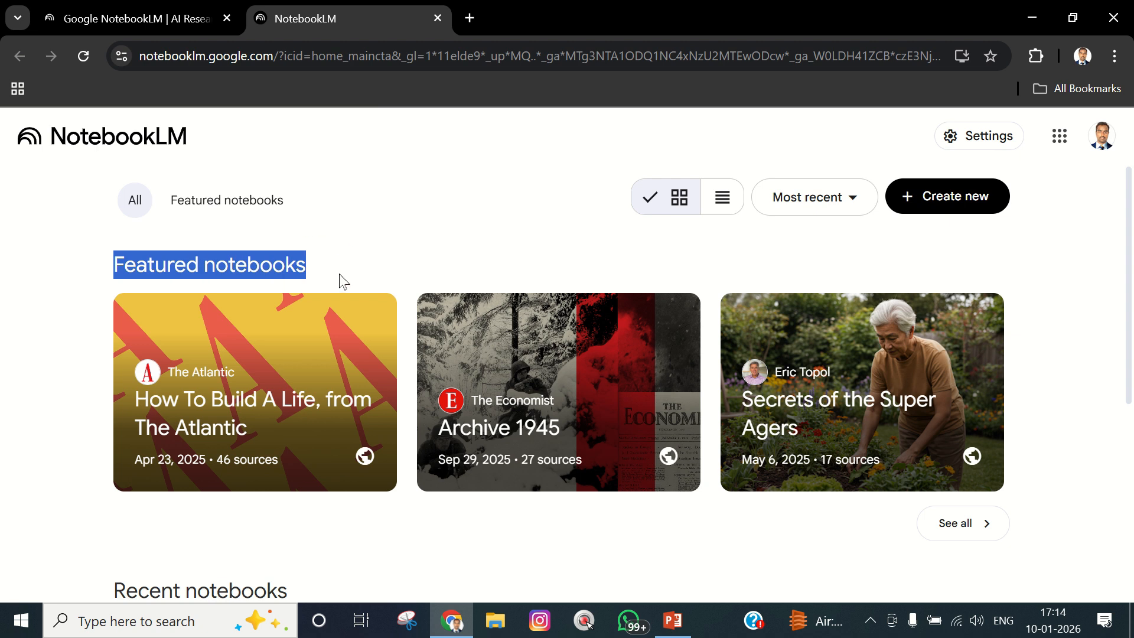
pyautogui.click(970, 190)
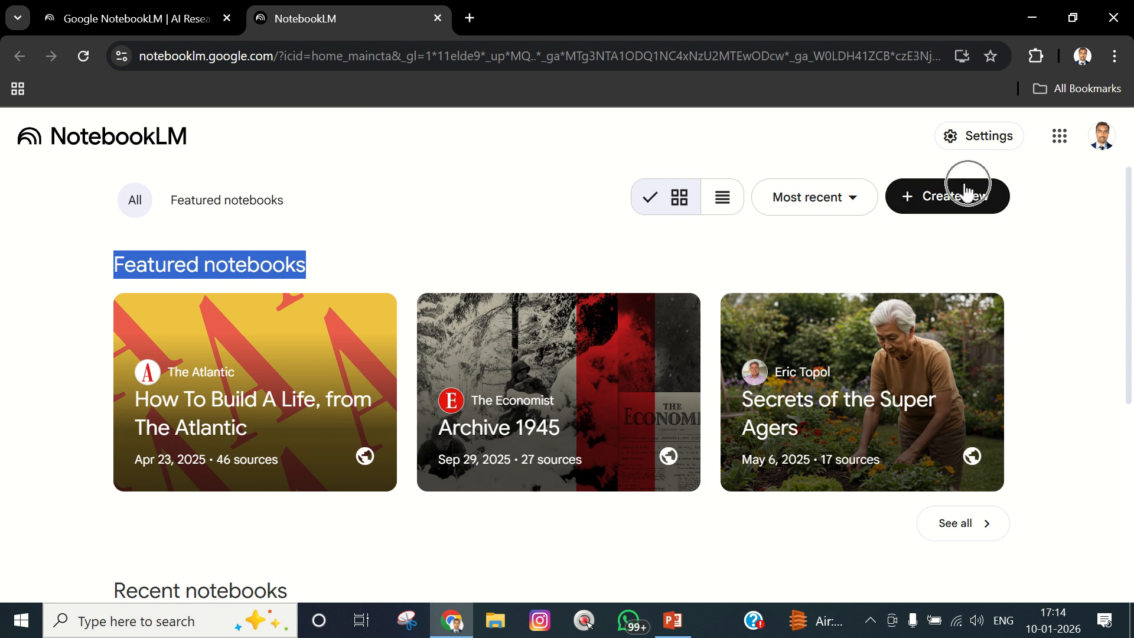
pyautogui.click(851, 210)
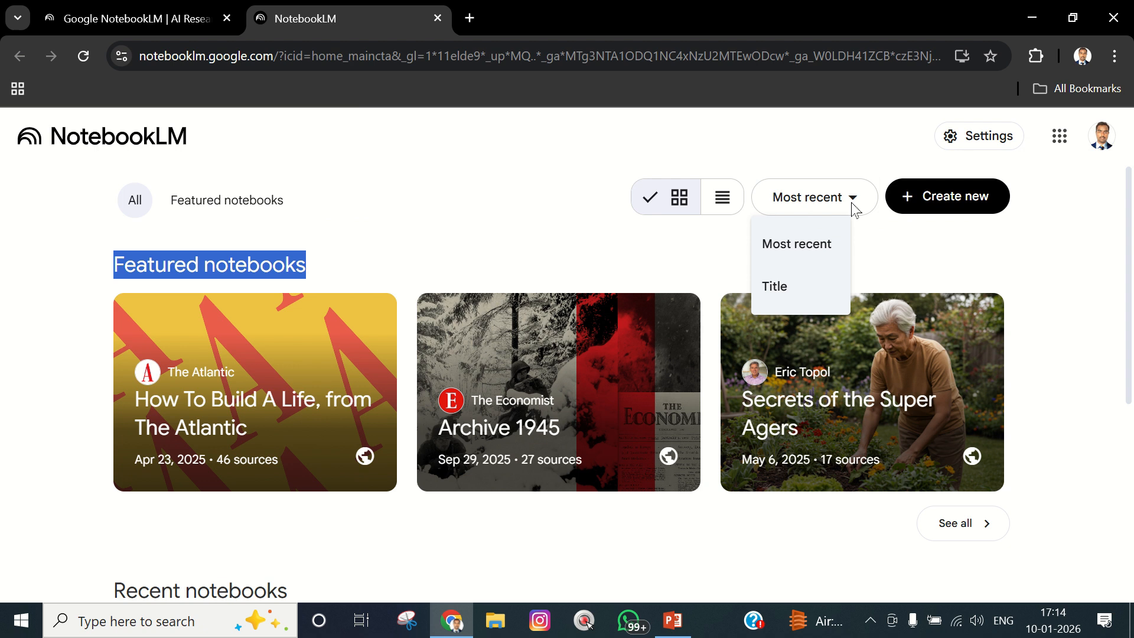
pyautogui.click(852, 211)
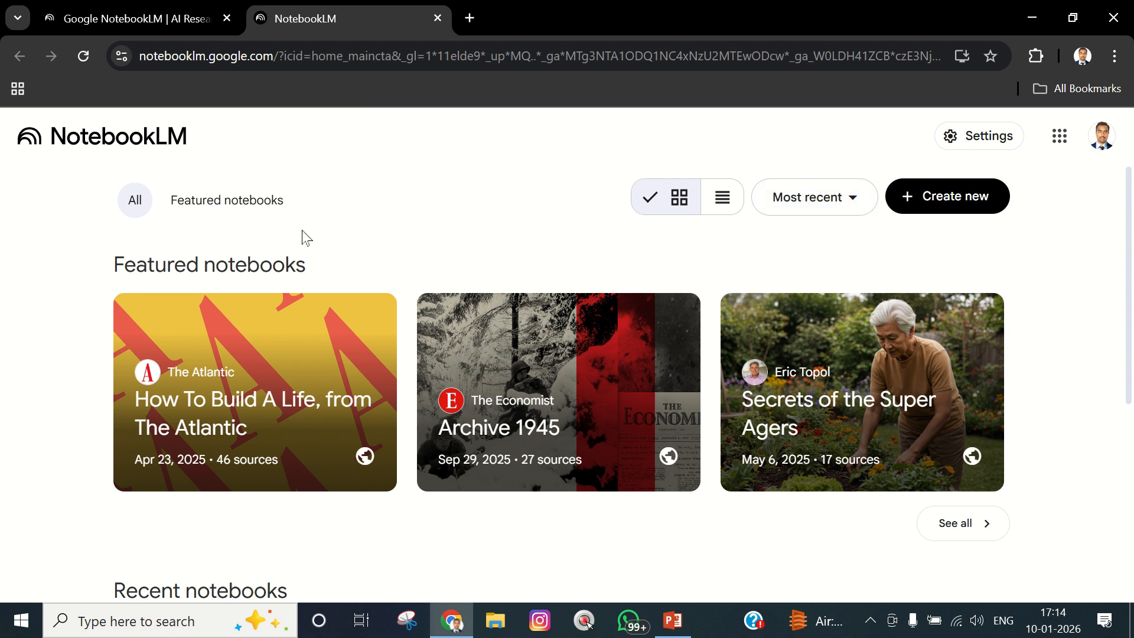
pyautogui.scroll(-4, 287, 311)
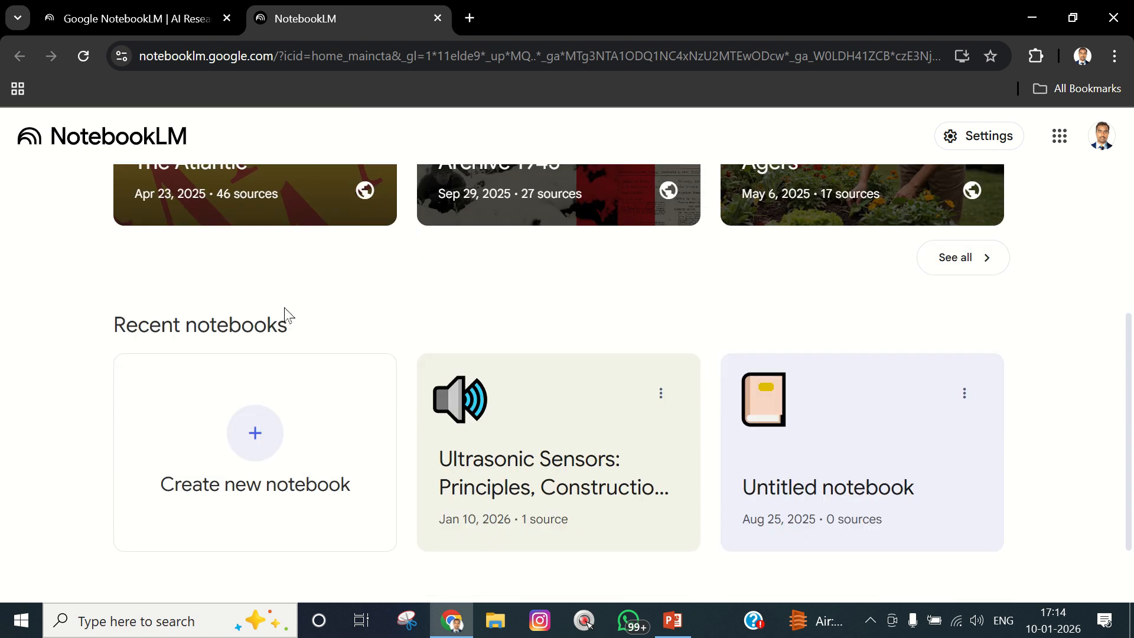
pyautogui.scroll(4, 285, 313)
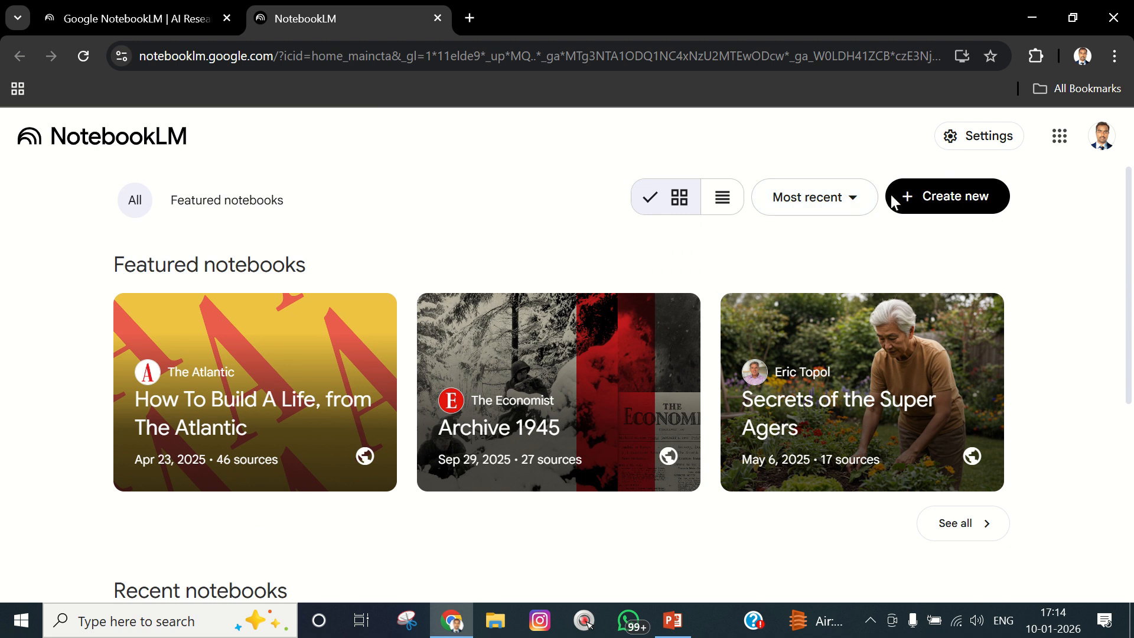
# Create a new notebook and review the supported file types and the Google Drive, link and pasted-text source options
pyautogui.click(939, 195)
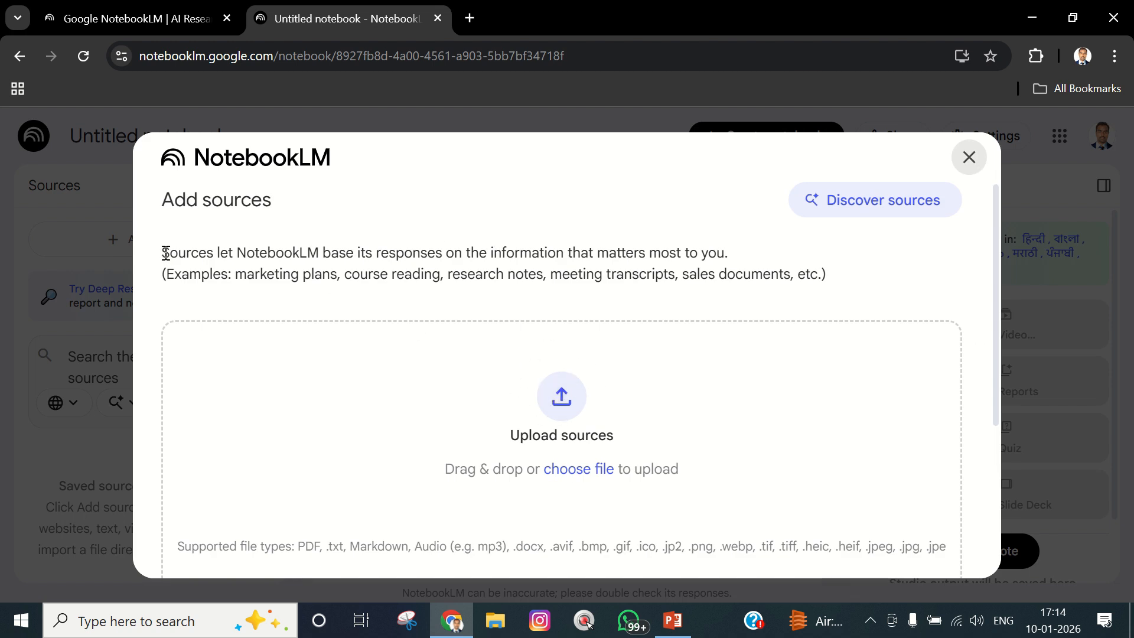
pyautogui.moveTo(166, 253); pyautogui.dragTo(841, 280)
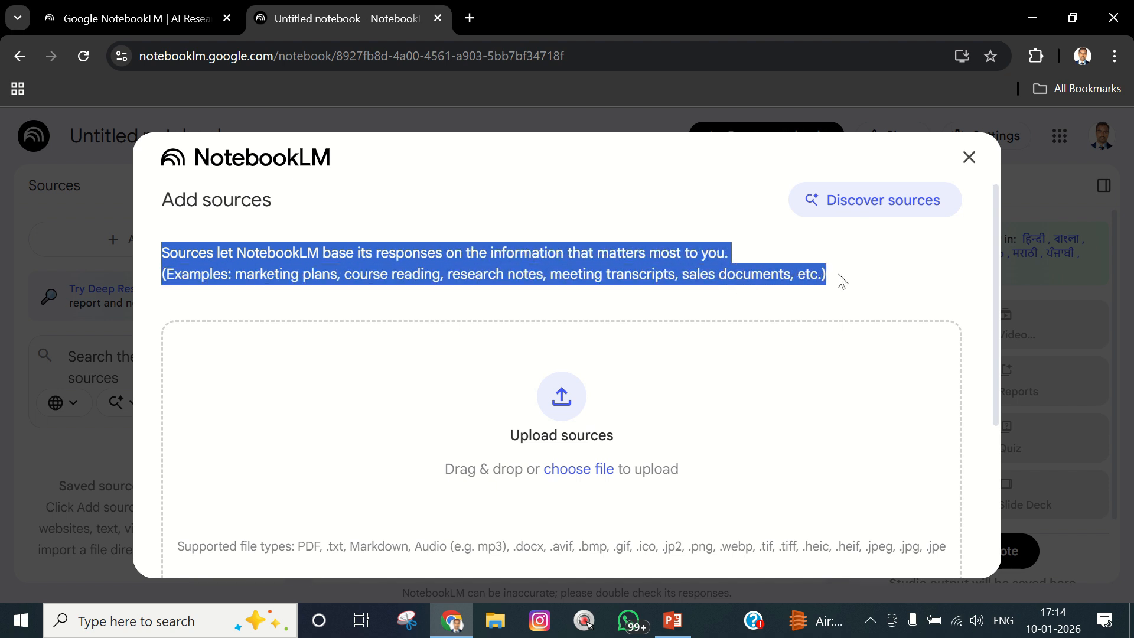
pyautogui.click(863, 278)
pyautogui.scroll(-1, 671, 335)
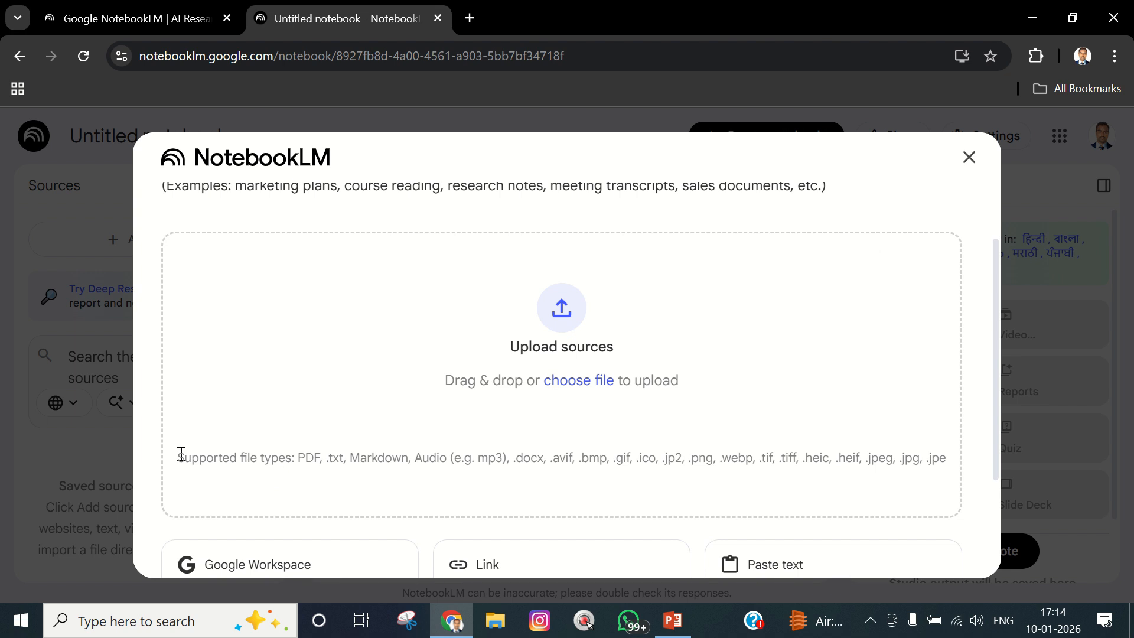
pyautogui.moveTo(181, 453); pyautogui.dragTo(962, 456)
pyautogui.scroll(-2, 550, 527)
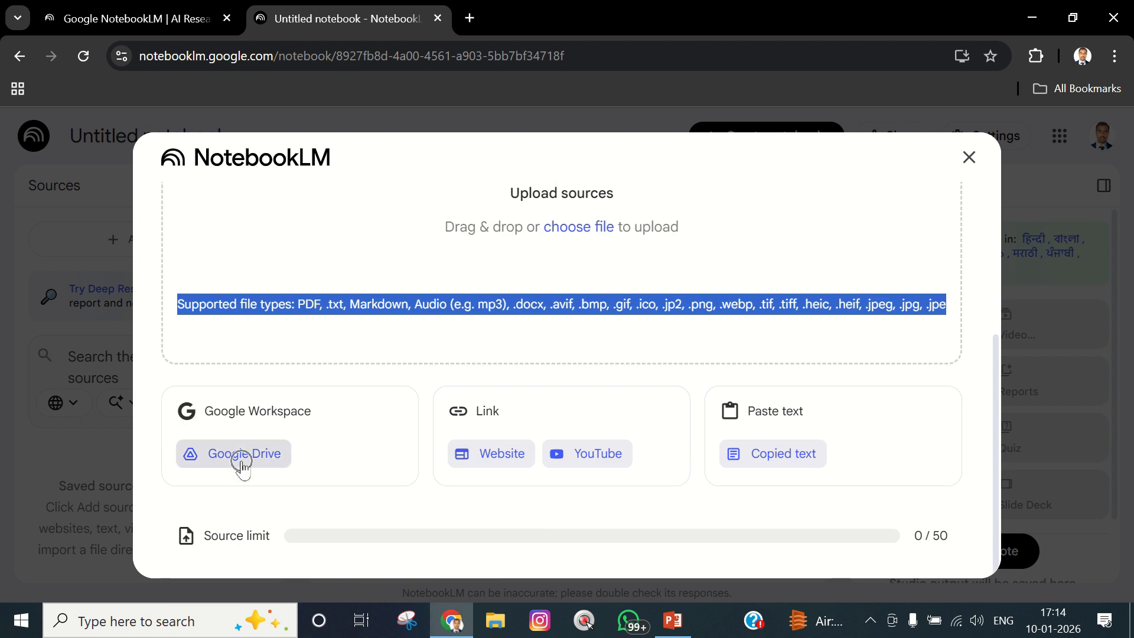
pyautogui.click(500, 456)
pyautogui.click(601, 462)
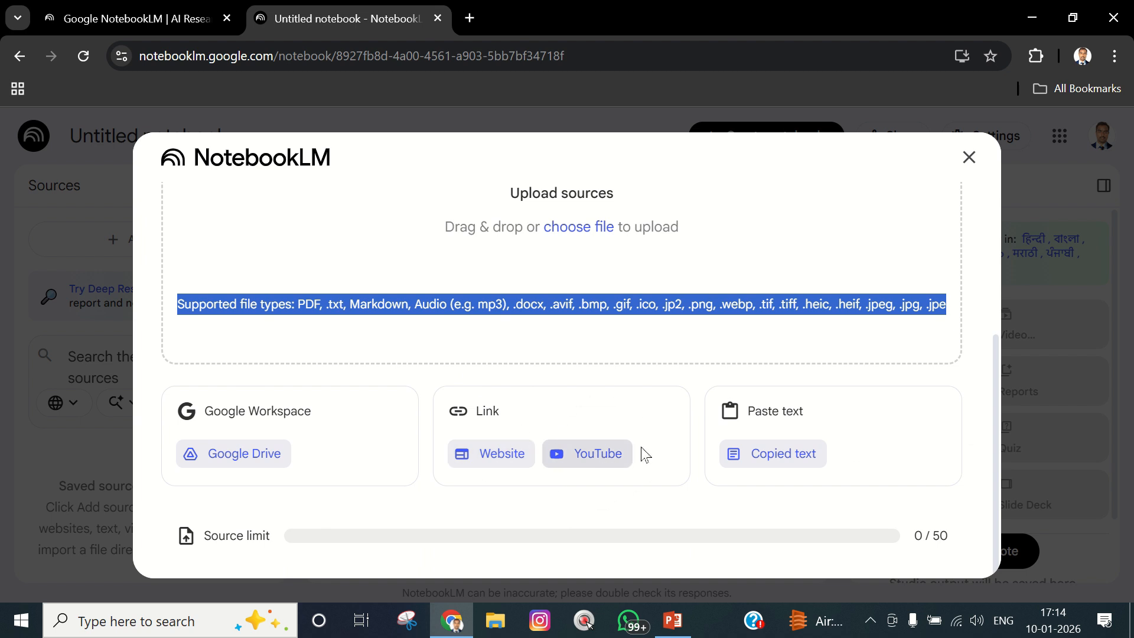
pyautogui.click(758, 411)
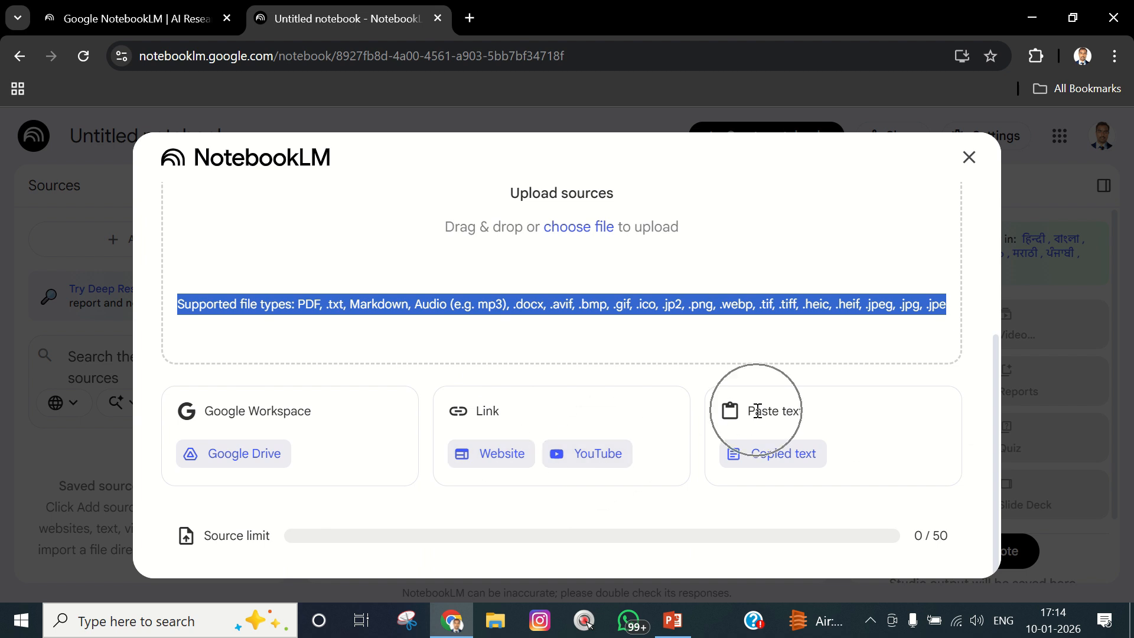
pyautogui.click(787, 459)
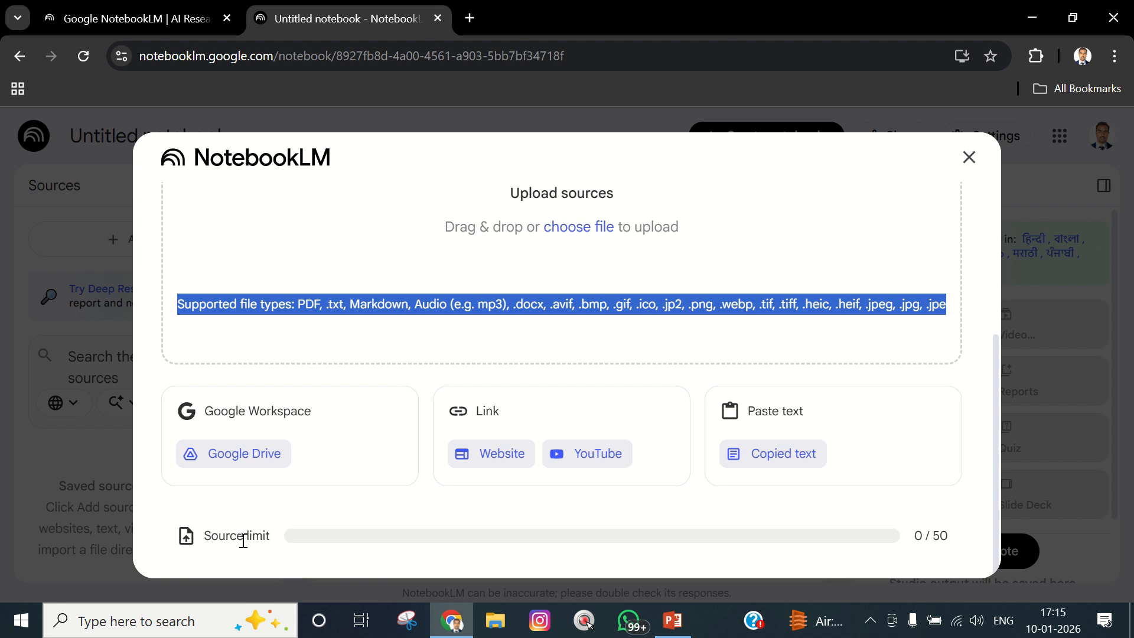
pyautogui.scroll(4, 336, 489)
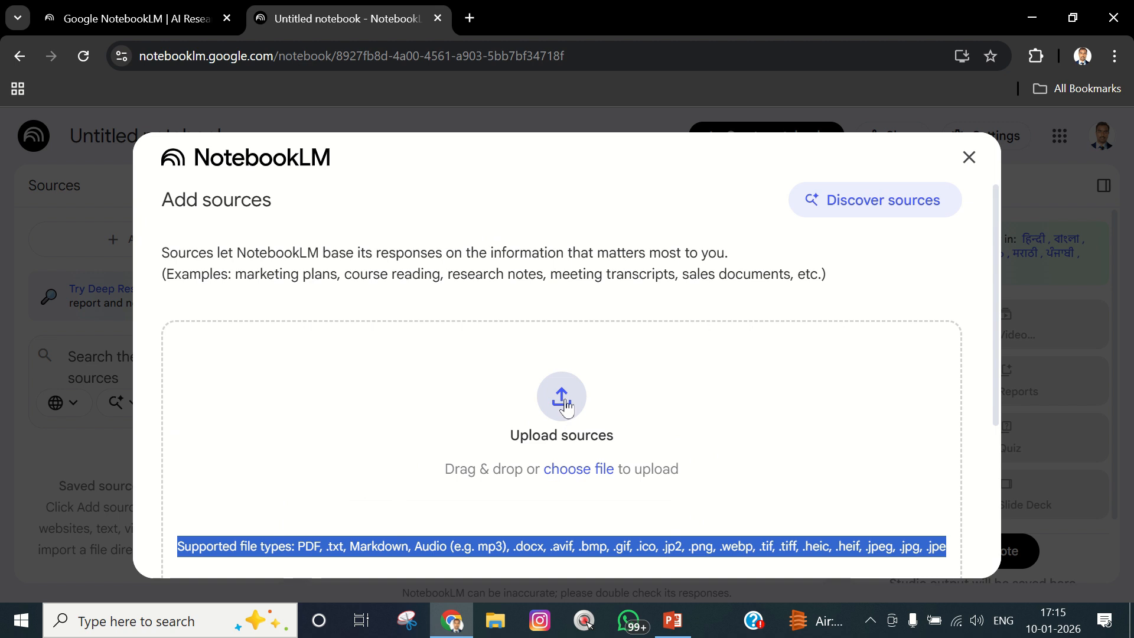
# Upload the PDF "Force-Stress sensor,quartz" from the UNIT I folder as the notebook's source
pyautogui.click(563, 401)
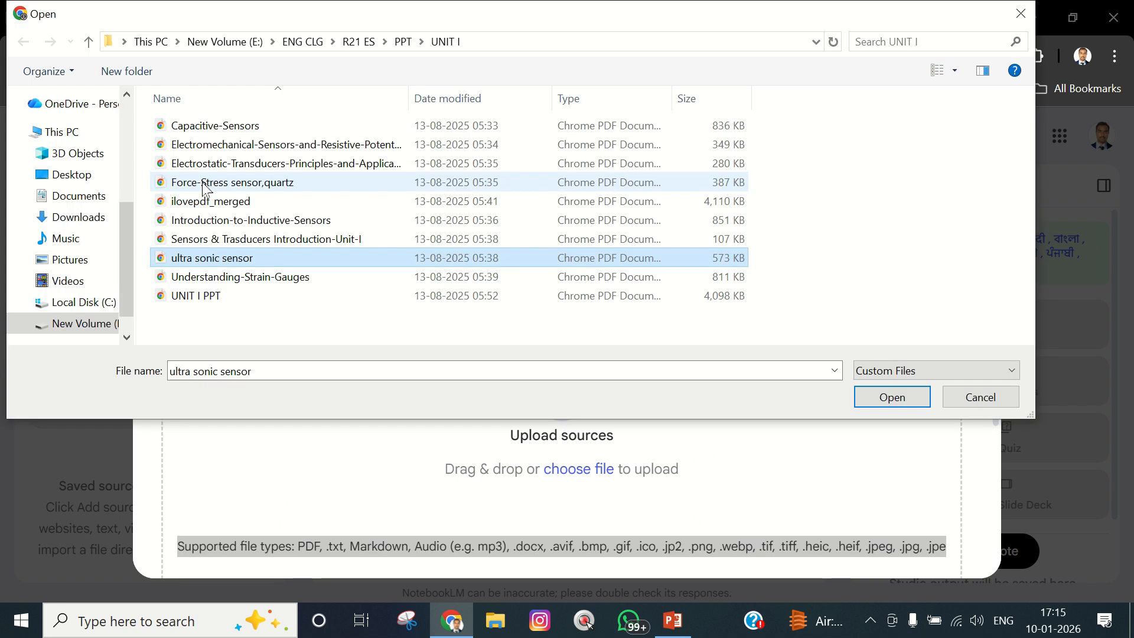
pyautogui.click(207, 188)
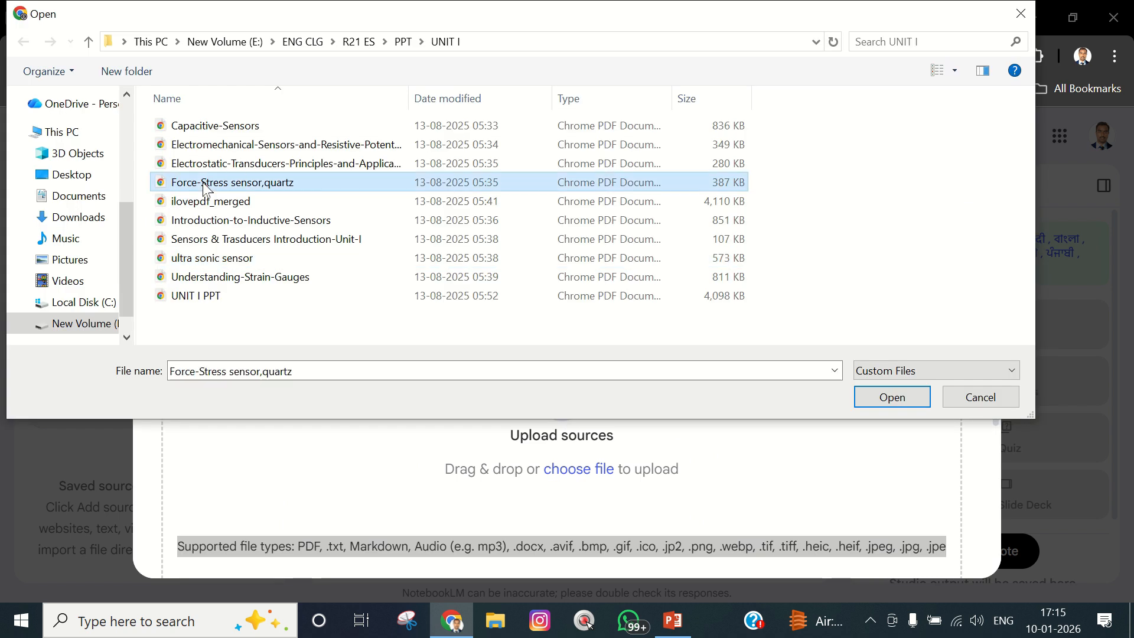
pyautogui.click(907, 398)
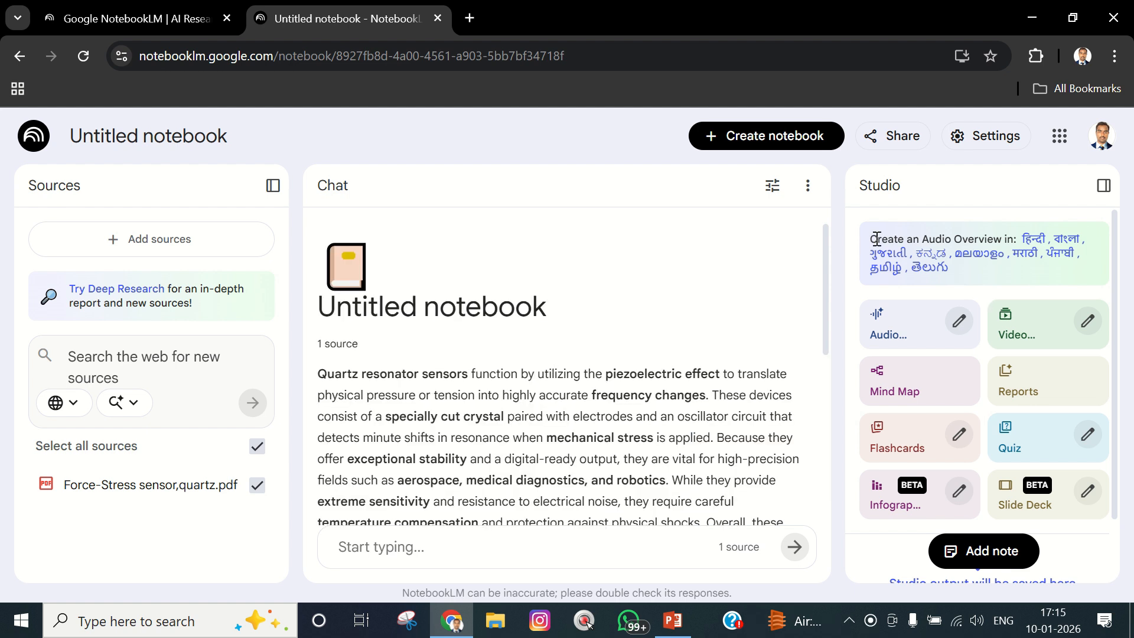
# Review the Audio Overview languages in Studio and the source summary with its suggested questions in the chat
pyautogui.moveTo(877, 239); pyautogui.dragTo(957, 274)
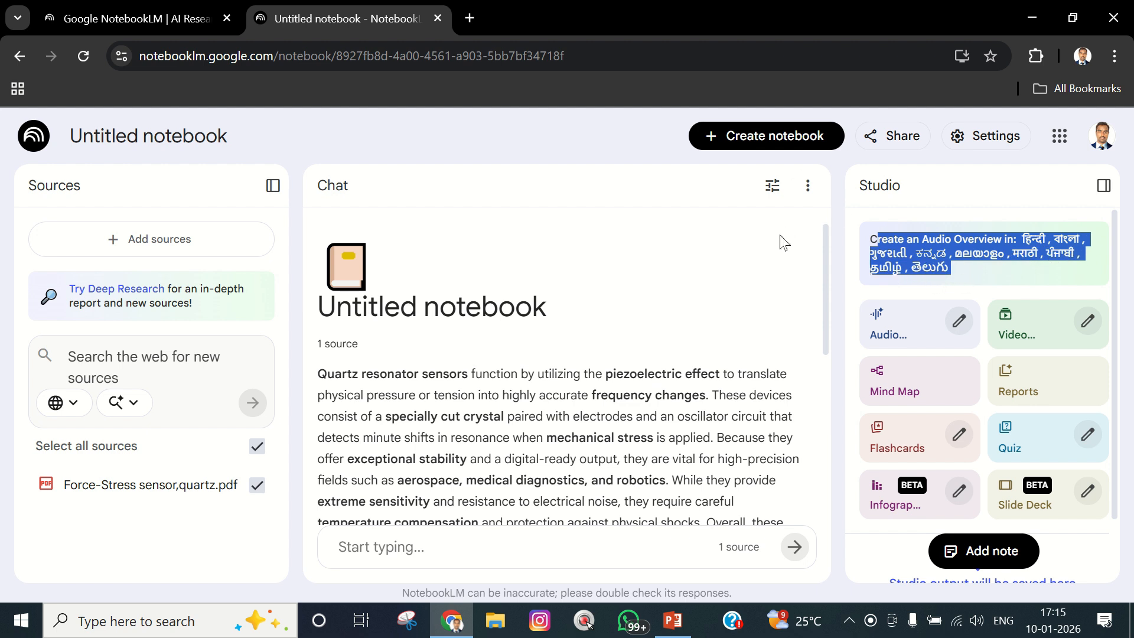
pyautogui.moveTo(826, 233); pyautogui.dragTo(823, 393)
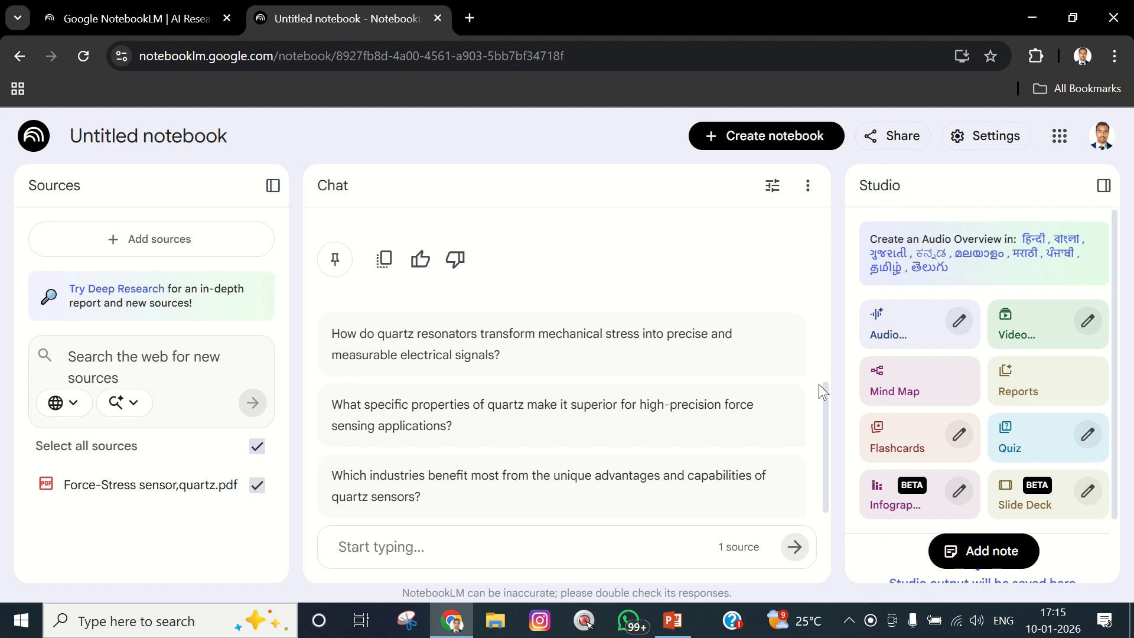
# Look over the output types offered in Studio and generate a Video Overview from the quartz sensor source
pyautogui.click(902, 335)
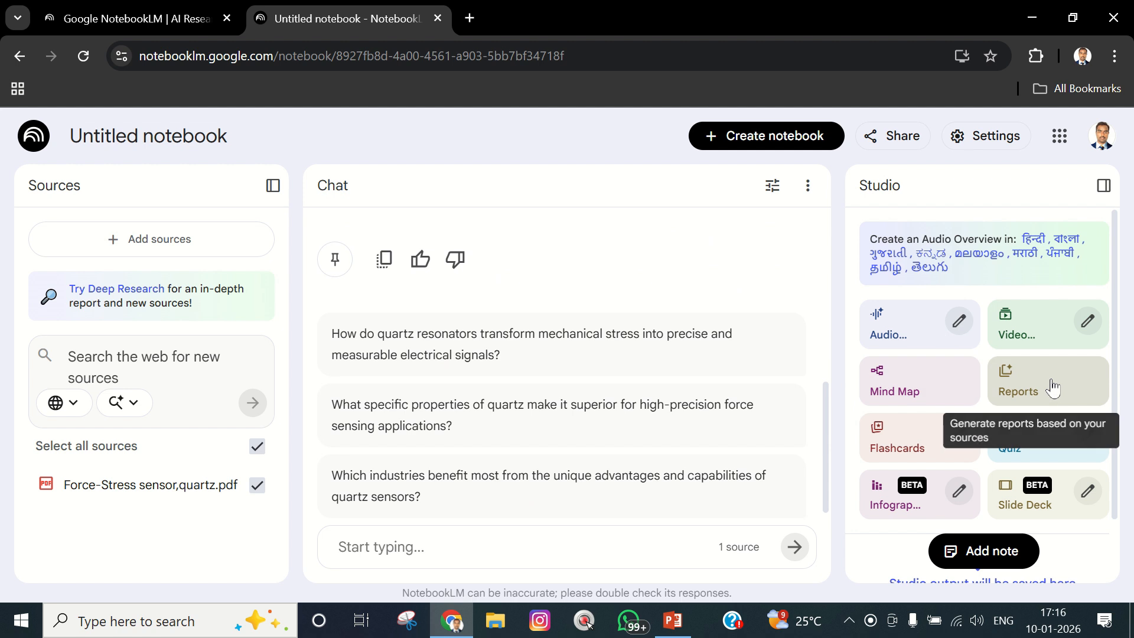
pyautogui.click(891, 450)
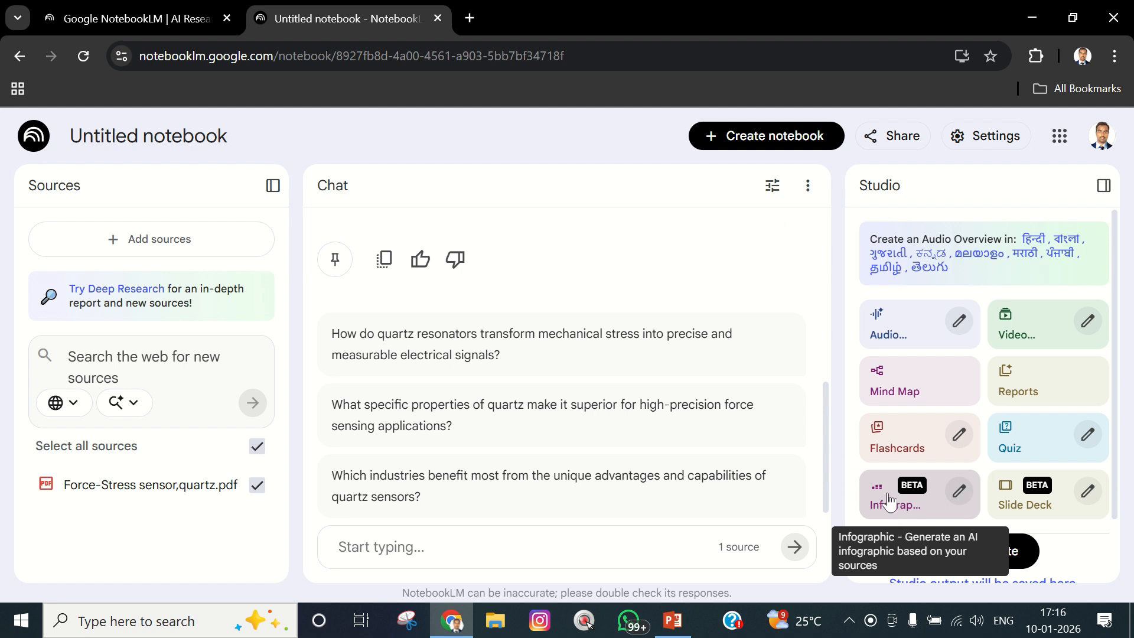
pyautogui.scroll(-1, 891, 505)
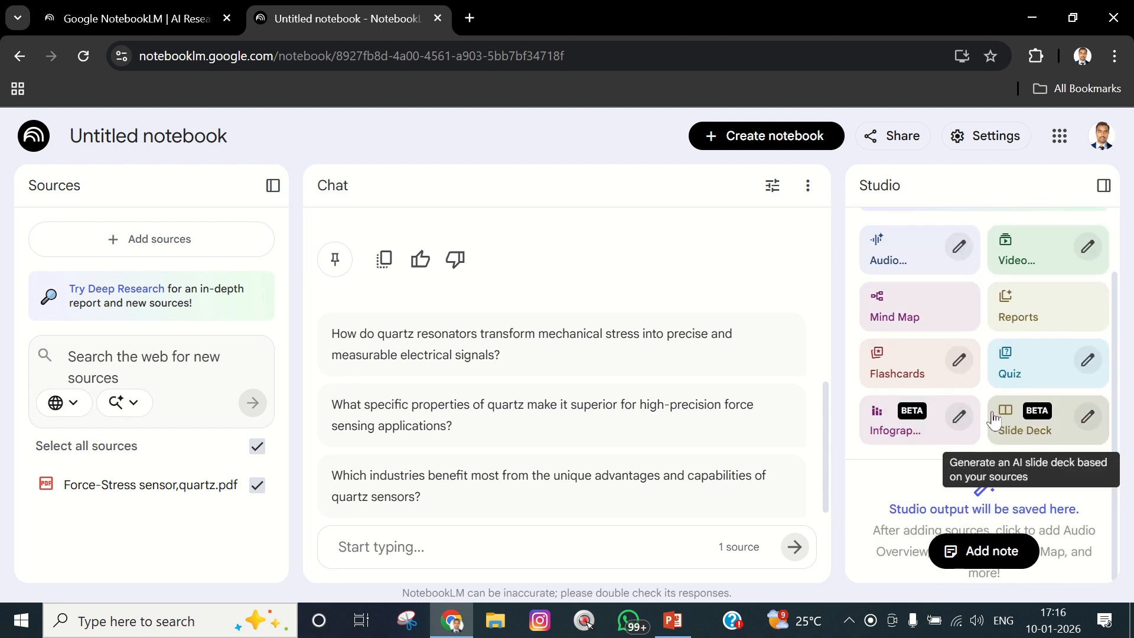
pyautogui.scroll(1, 958, 419)
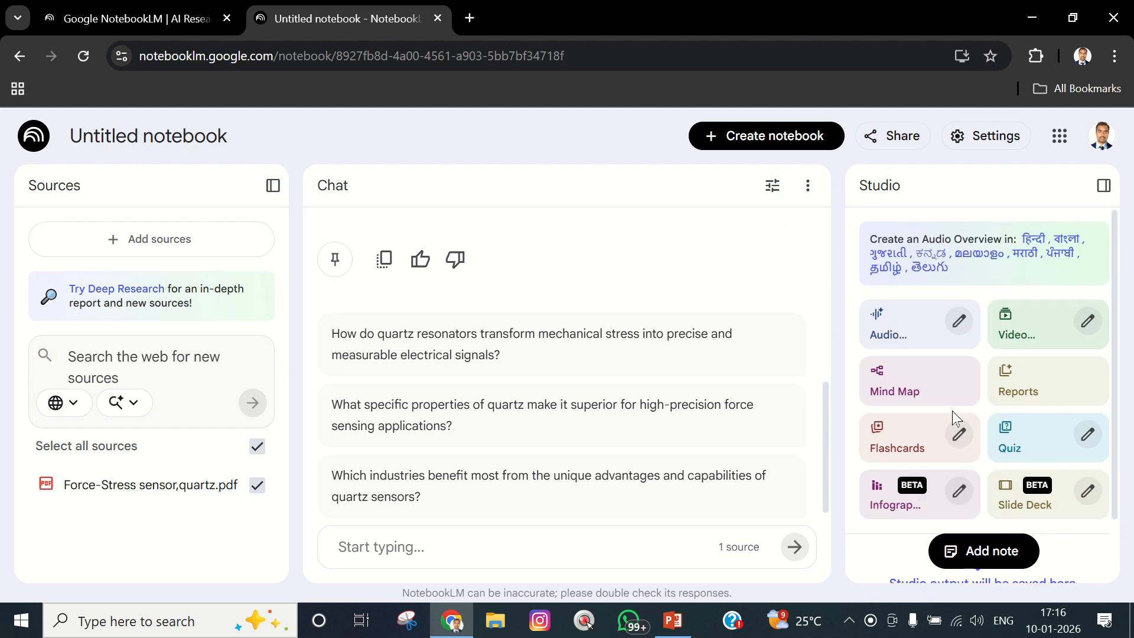
pyautogui.click(1023, 326)
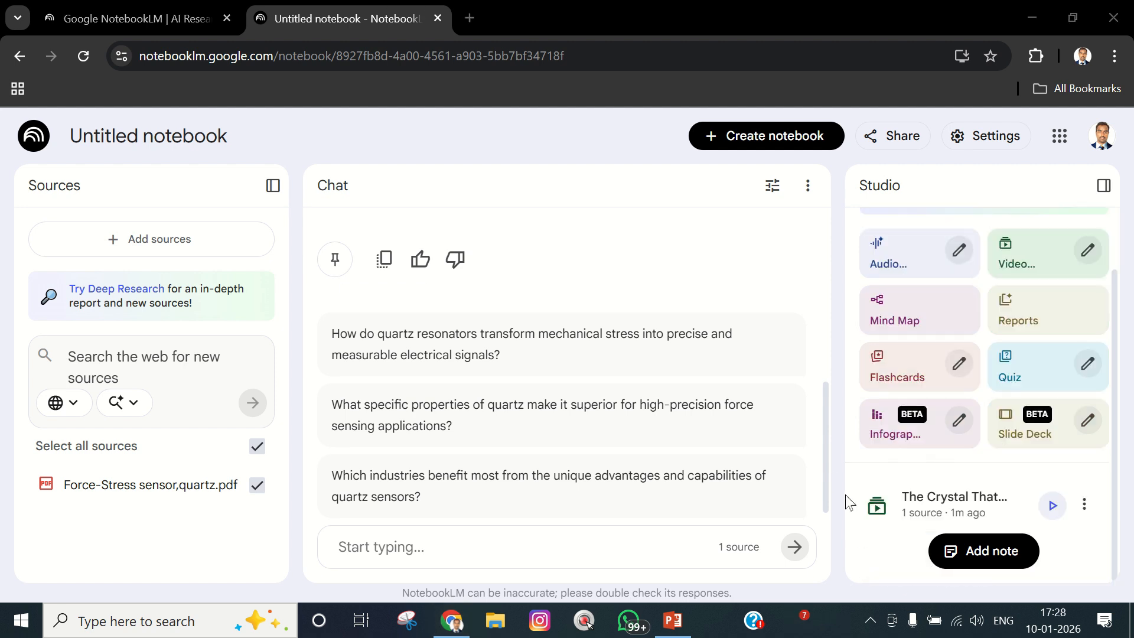
# Open the finished Video Overview "The Crystal That Measures" and show it in full screen
pyautogui.click(1052, 509)
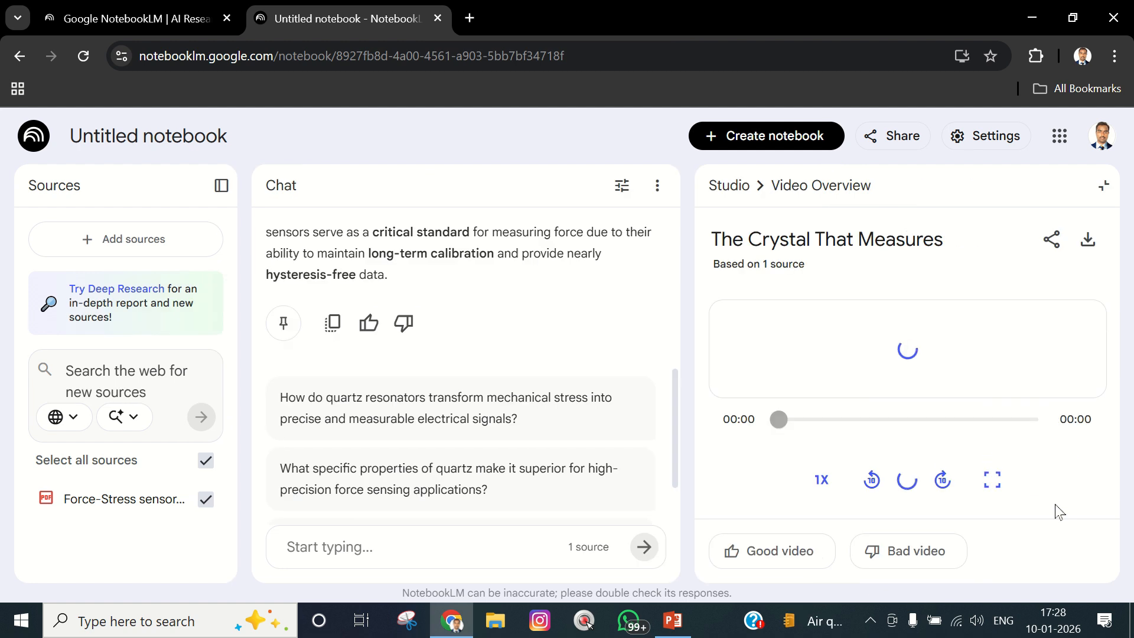
pyautogui.click(828, 354)
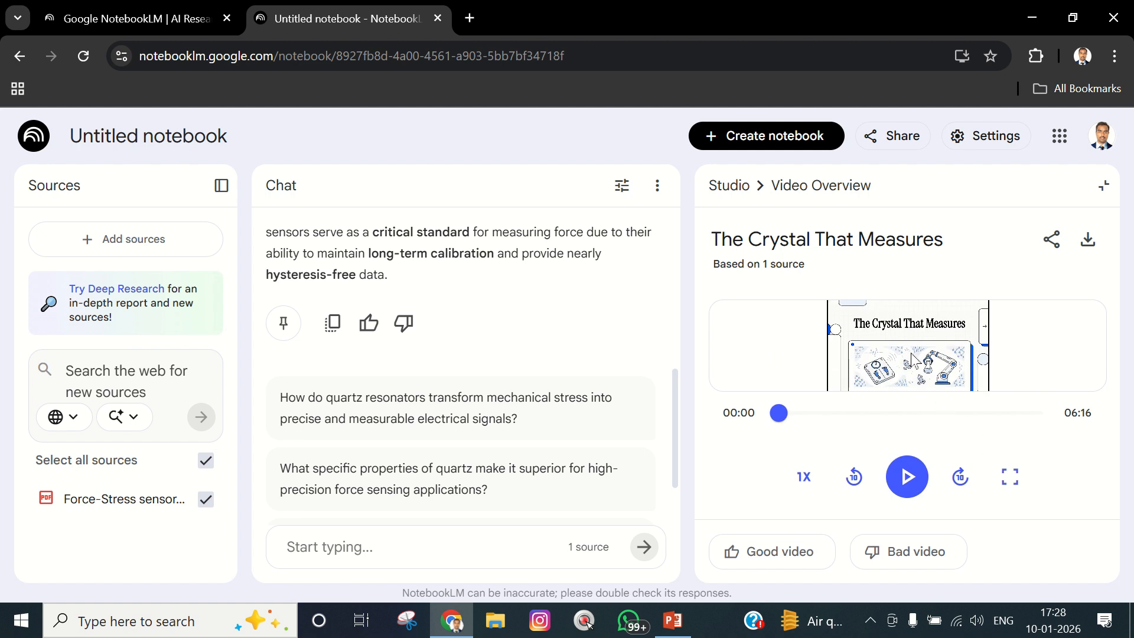
pyautogui.click(1009, 477)
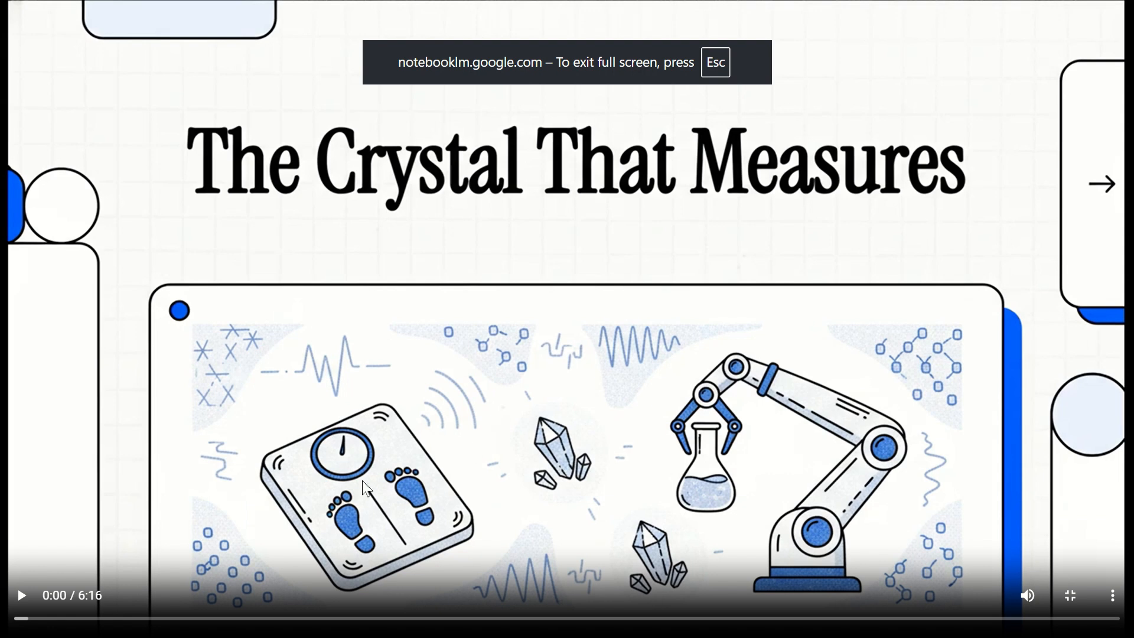
# Skim the video by jumping to about 1:43, 2:56, 4:02 and 5:11, and exit full screen
pyautogui.click(363, 482)
pyautogui.click(323, 621)
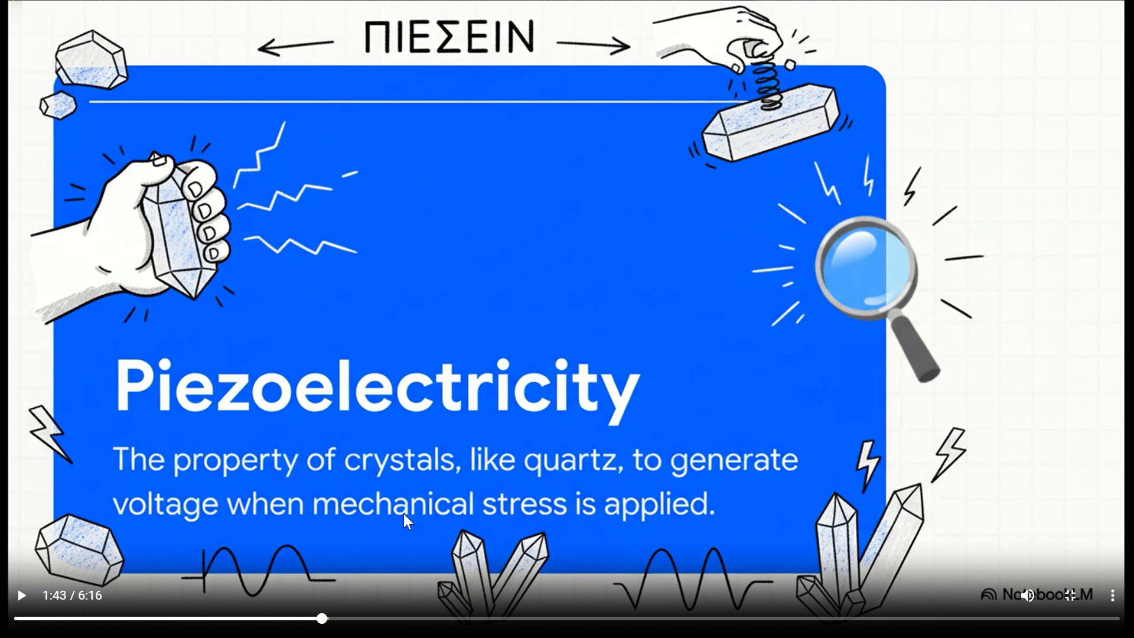
pyautogui.click(226, 416)
pyautogui.click(532, 617)
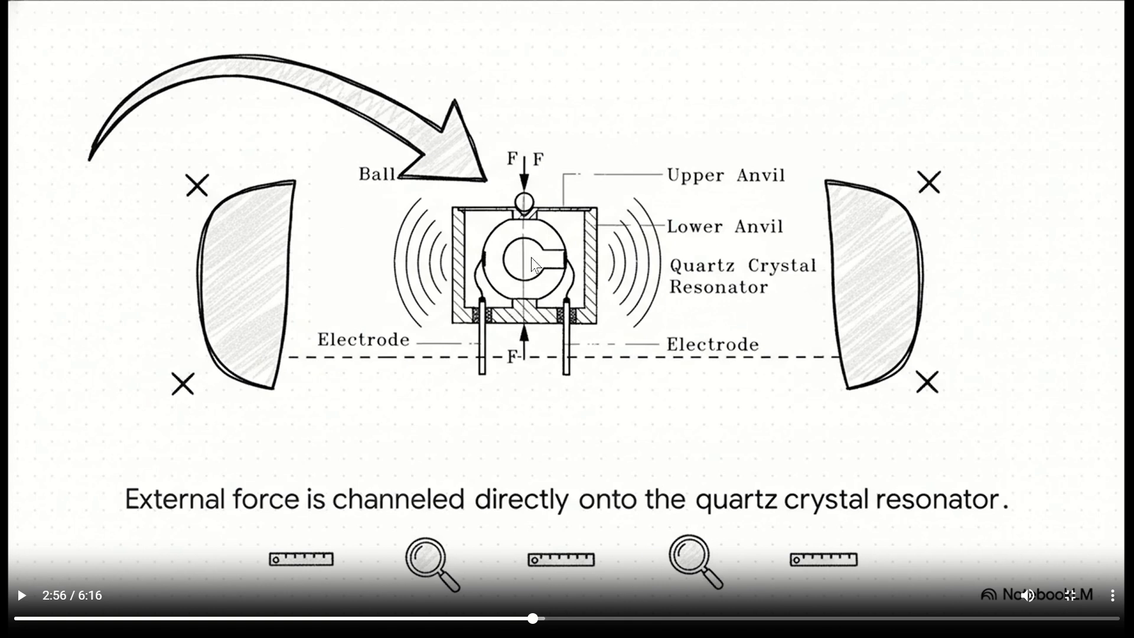
pyautogui.click(726, 623)
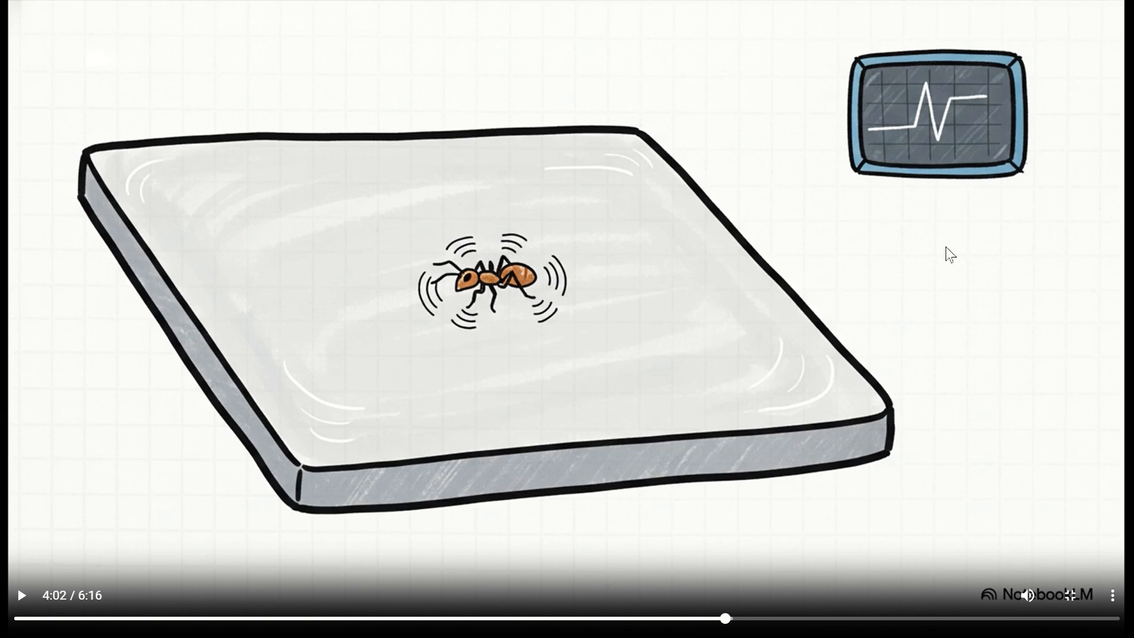
pyautogui.click(928, 622)
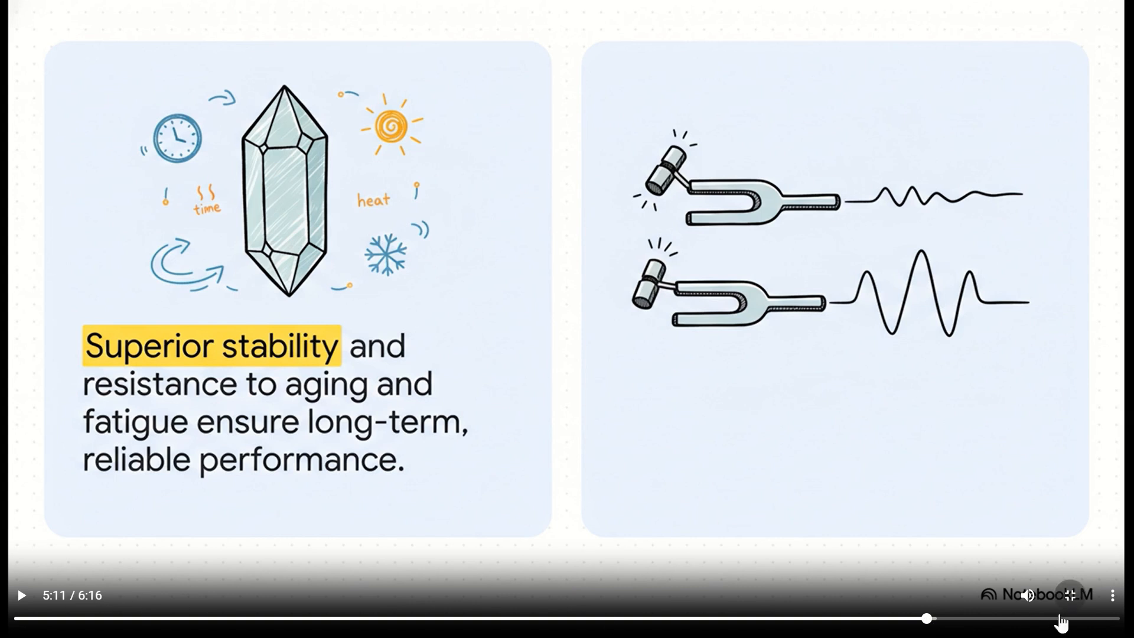
pyautogui.click(1071, 596)
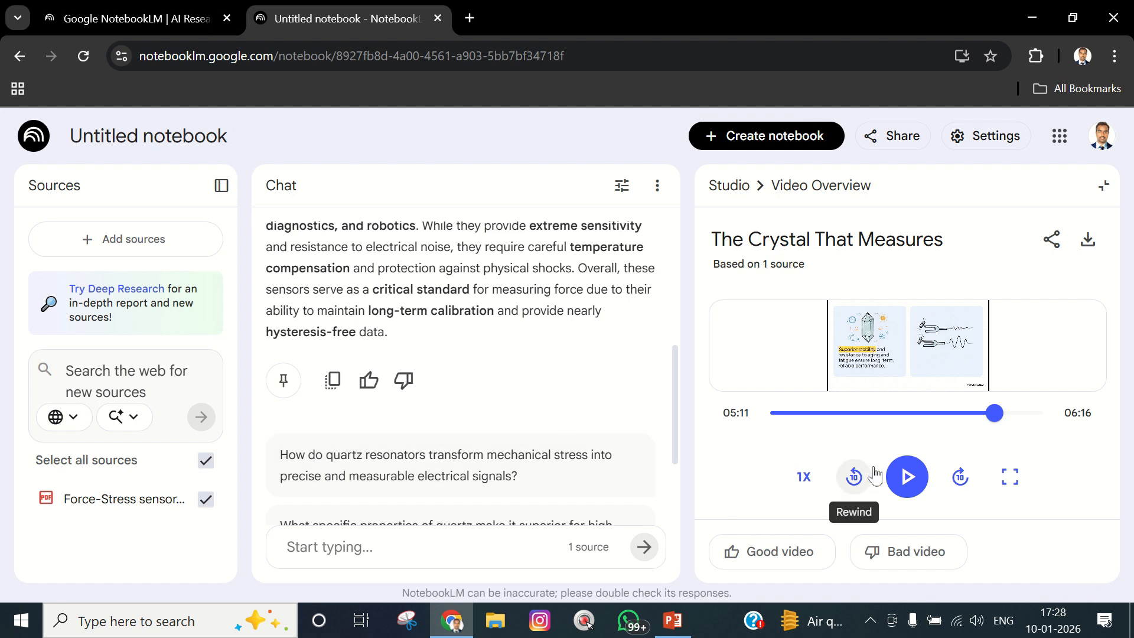
# Review the chat summary and the video's download and share options, and return to the Studio overview
pyautogui.scroll(-2, 503, 385)
pyautogui.scroll(5, 501, 384)
pyautogui.scroll(1, 501, 384)
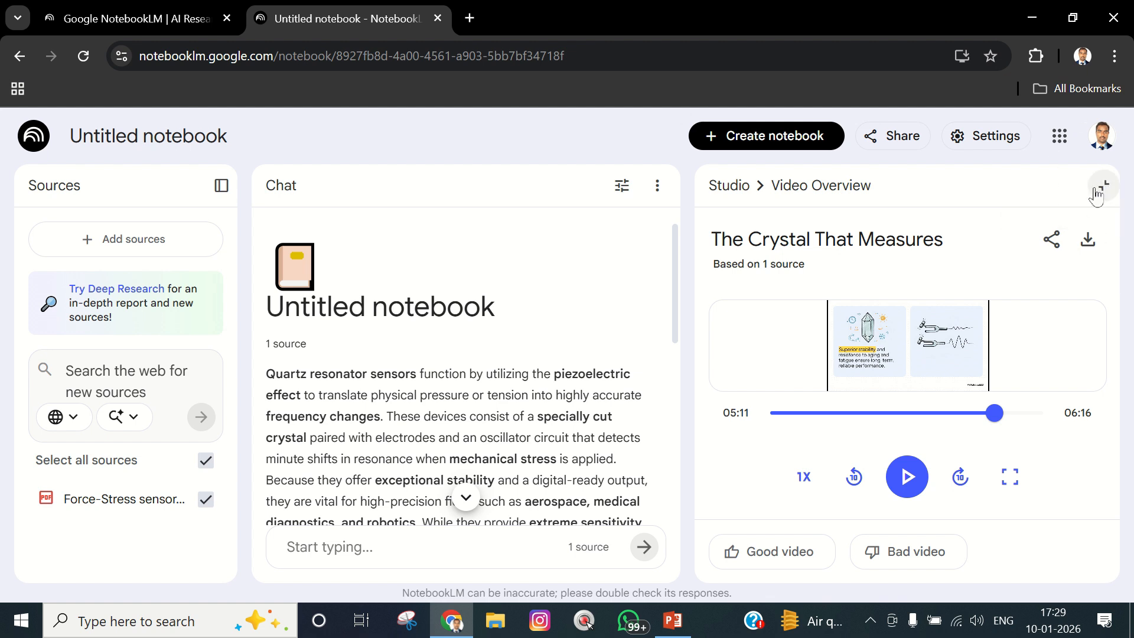
pyautogui.click(1093, 239)
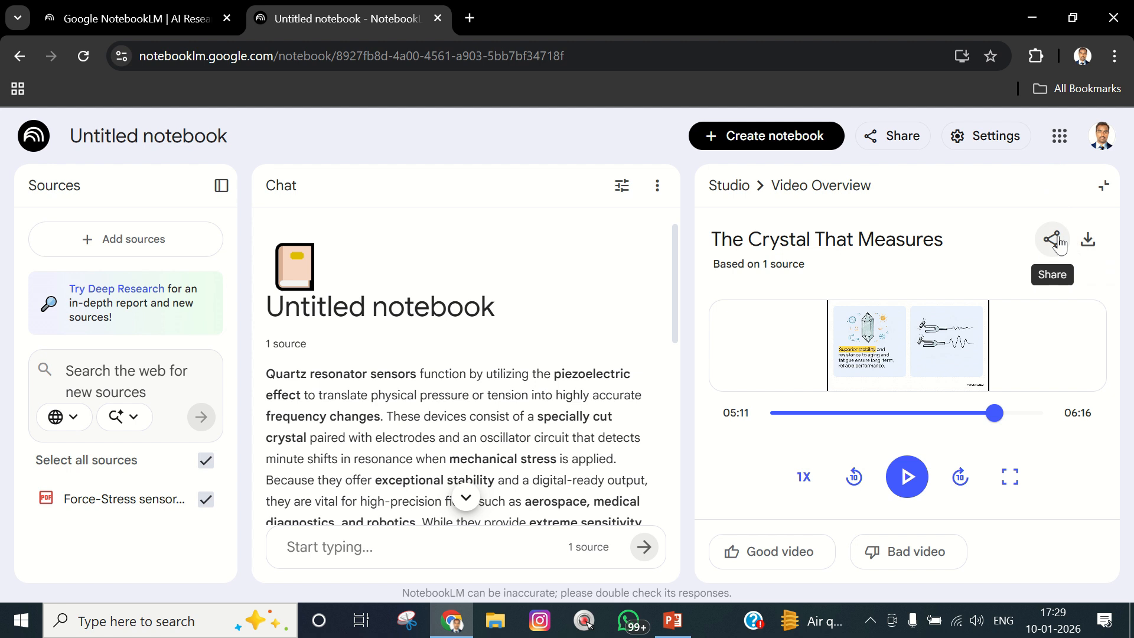
pyautogui.click(1104, 185)
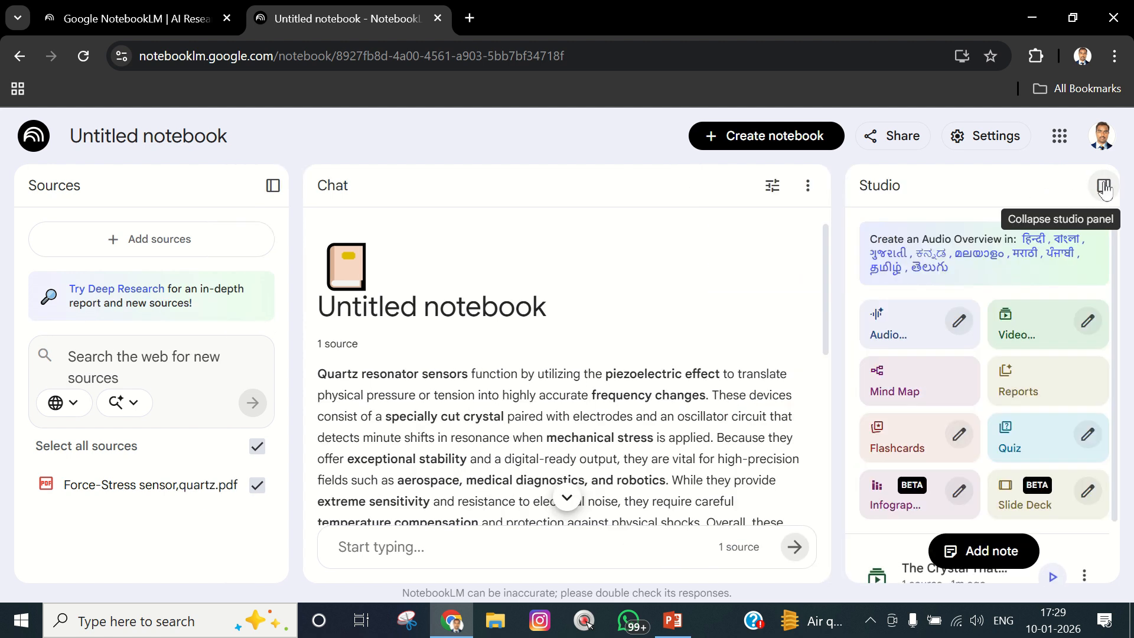
# Generate a Mind Map from the source and open it
pyautogui.click(891, 388)
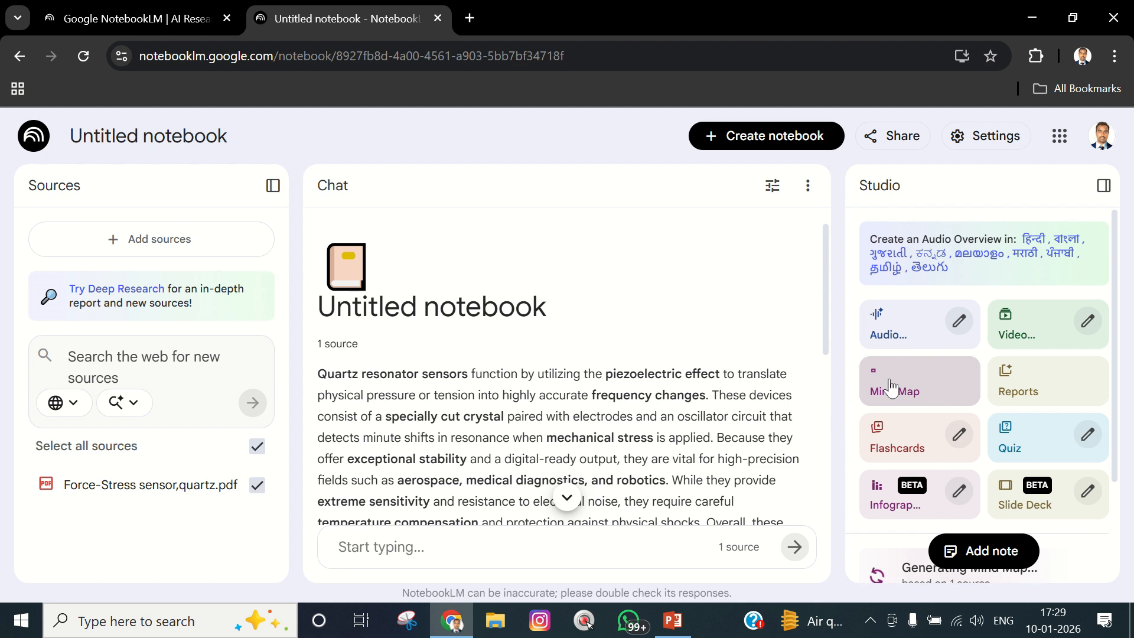
pyautogui.scroll(-3, 892, 379)
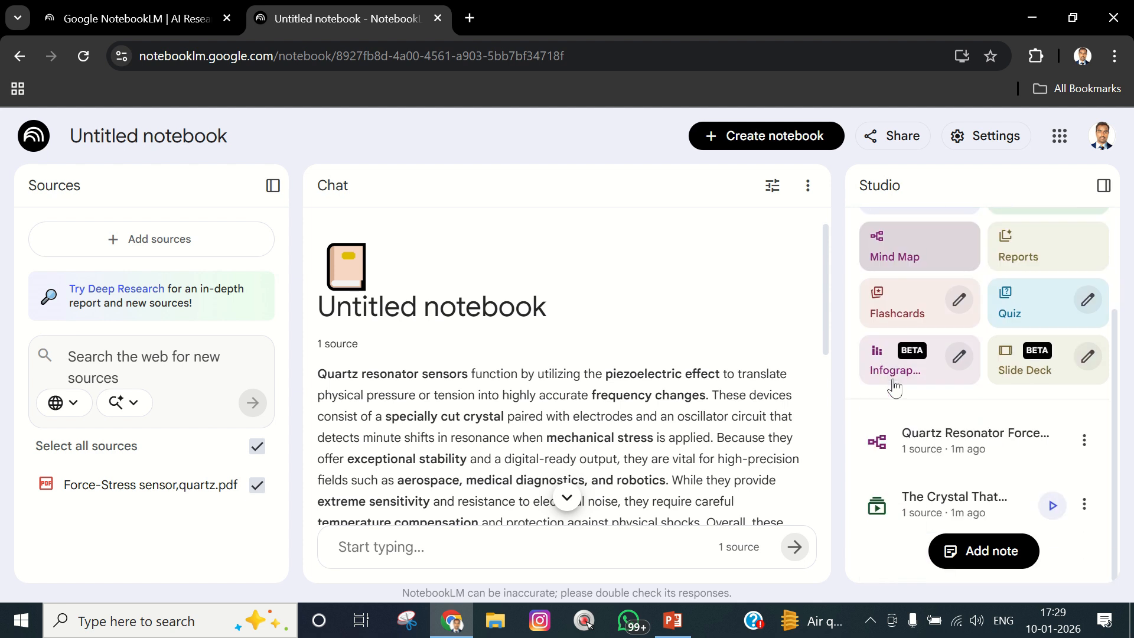
pyautogui.click(932, 440)
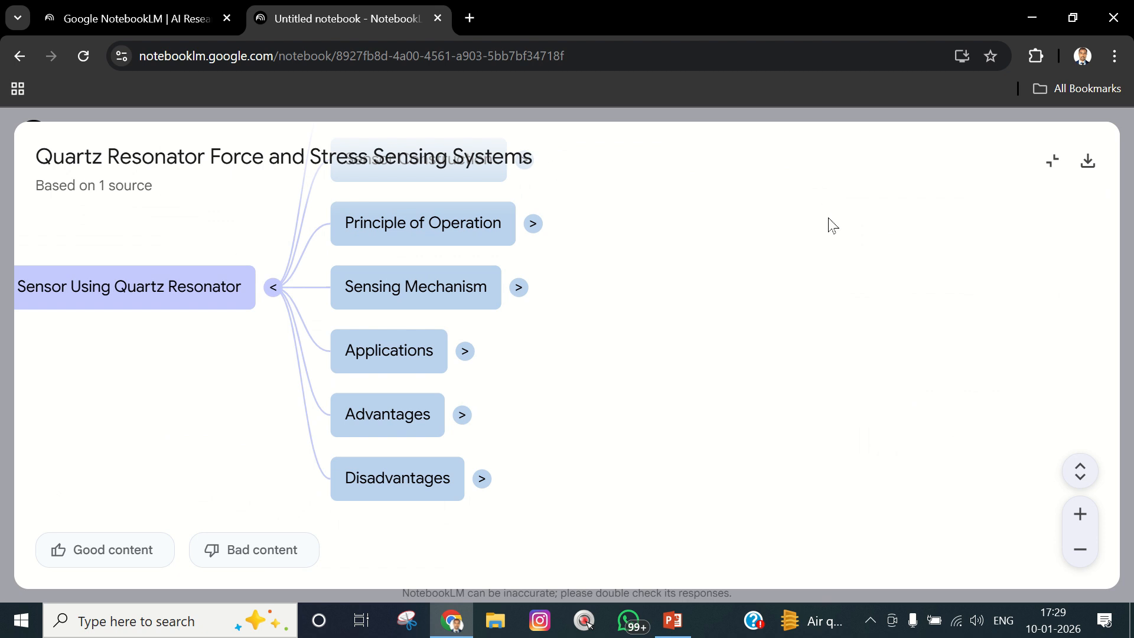
# Expand the Sensor Construction and Overview branches of the mind map
pyautogui.scroll(-5, 833, 226)
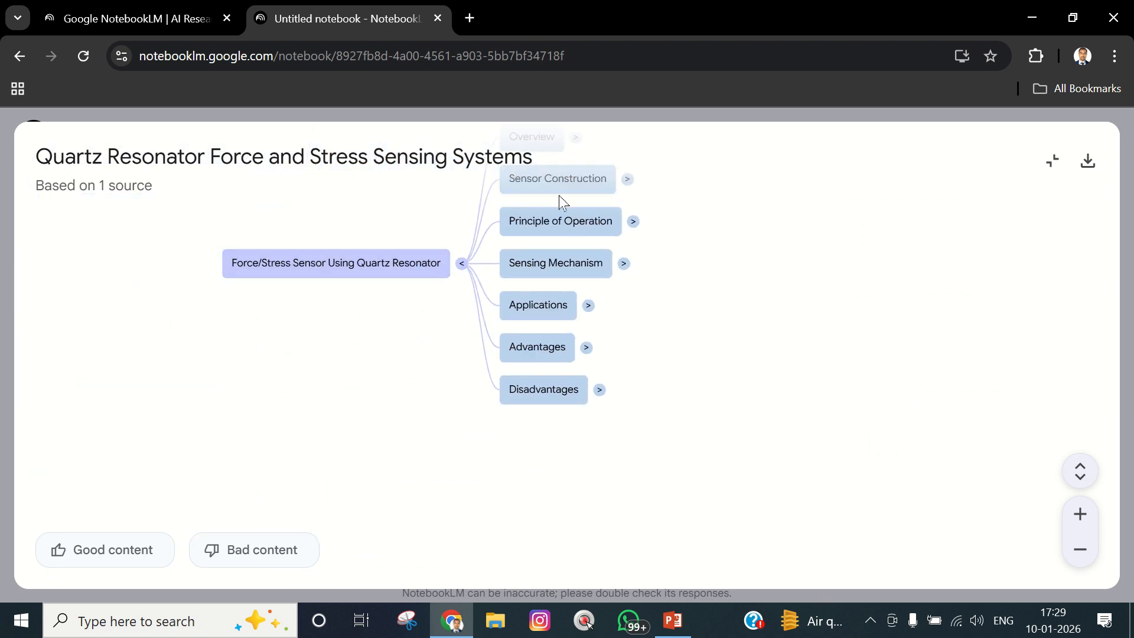
pyautogui.click(628, 179)
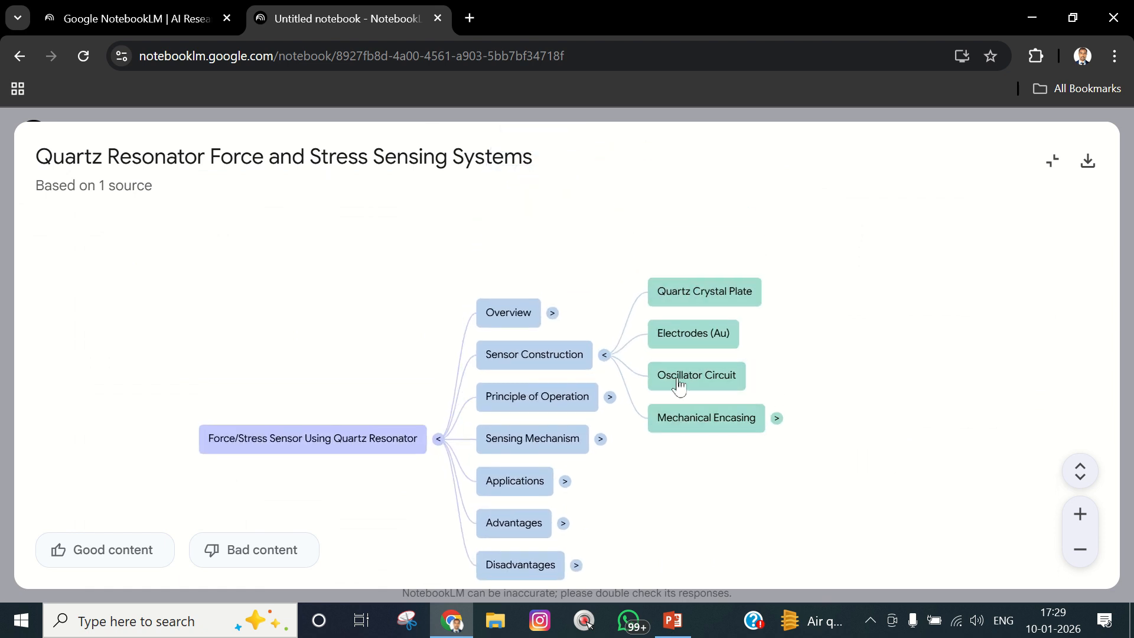
pyautogui.click(553, 313)
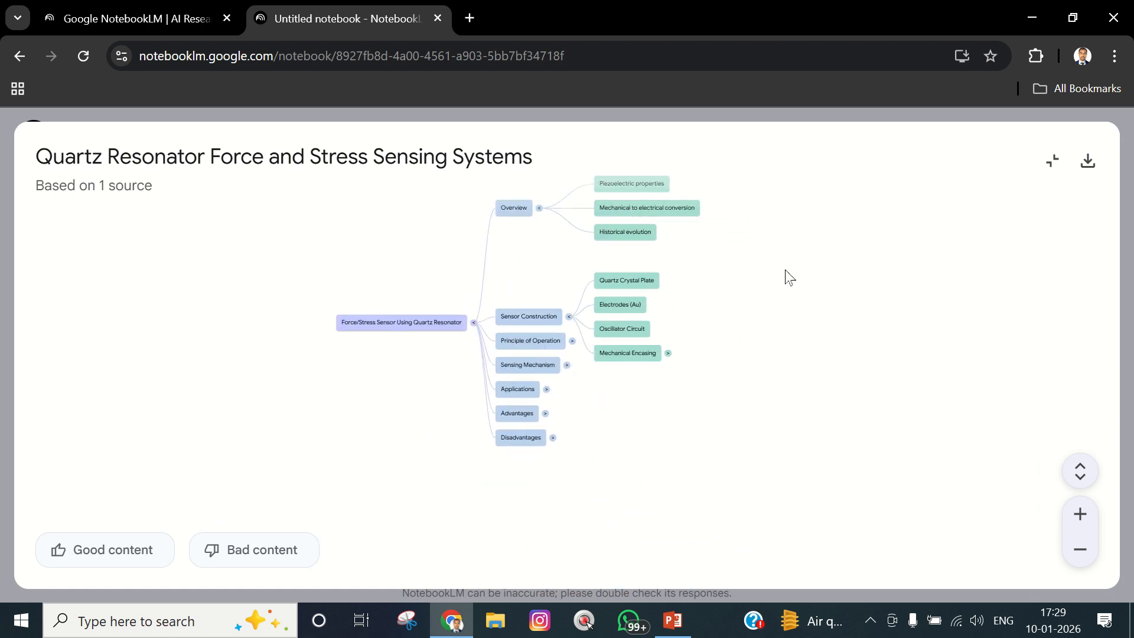
# Expand the Principle of Operation and Sensing Mechanism branches of the mind map
pyautogui.scroll(3, 721, 299)
pyautogui.scroll(-2, 640, 300)
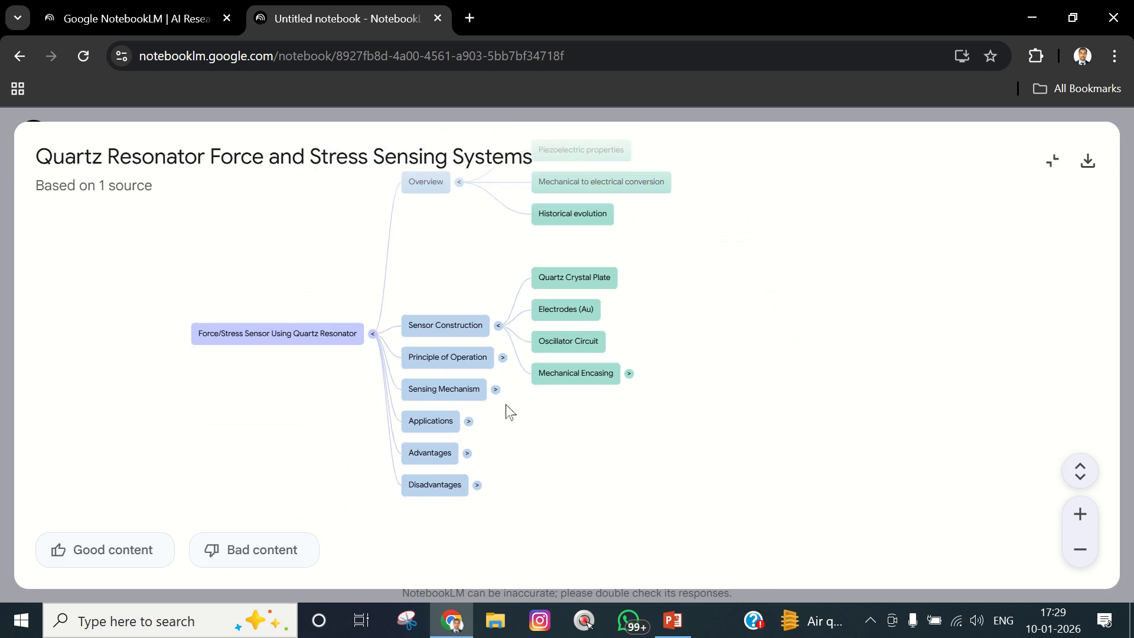
pyautogui.click(502, 358)
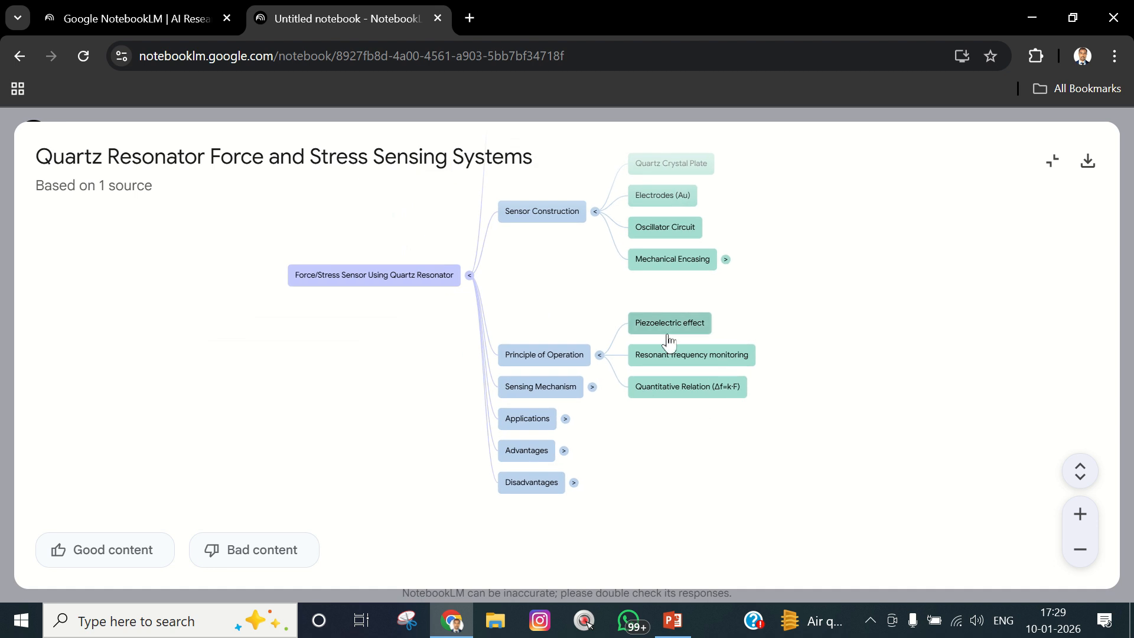
pyautogui.scroll(5, 670, 338)
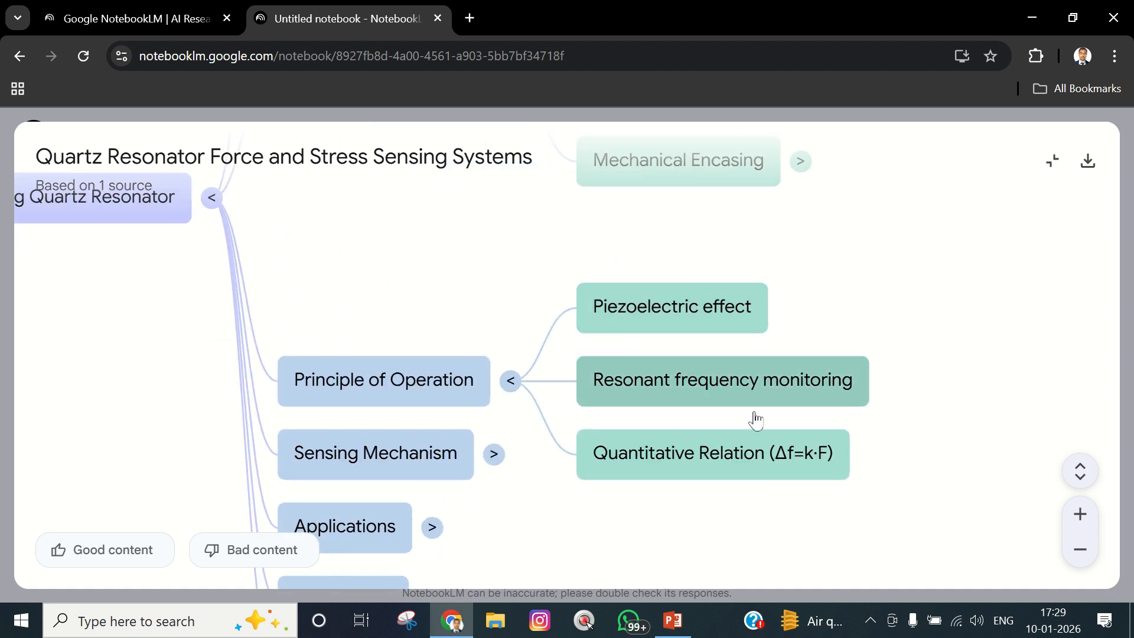
pyautogui.scroll(-2, 684, 466)
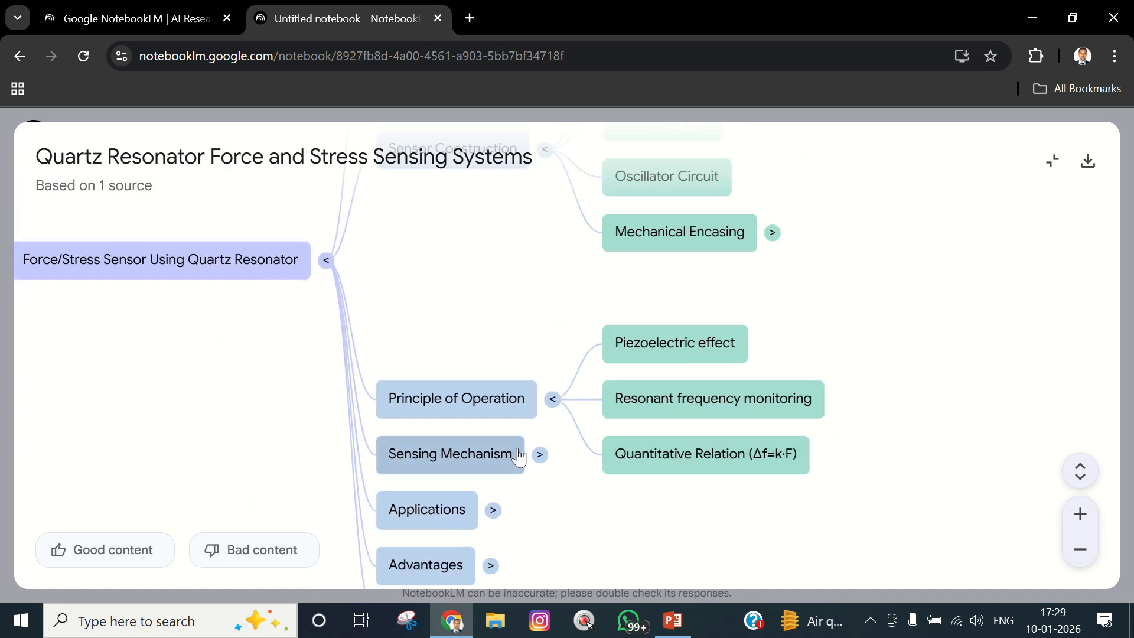
pyautogui.click(540, 455)
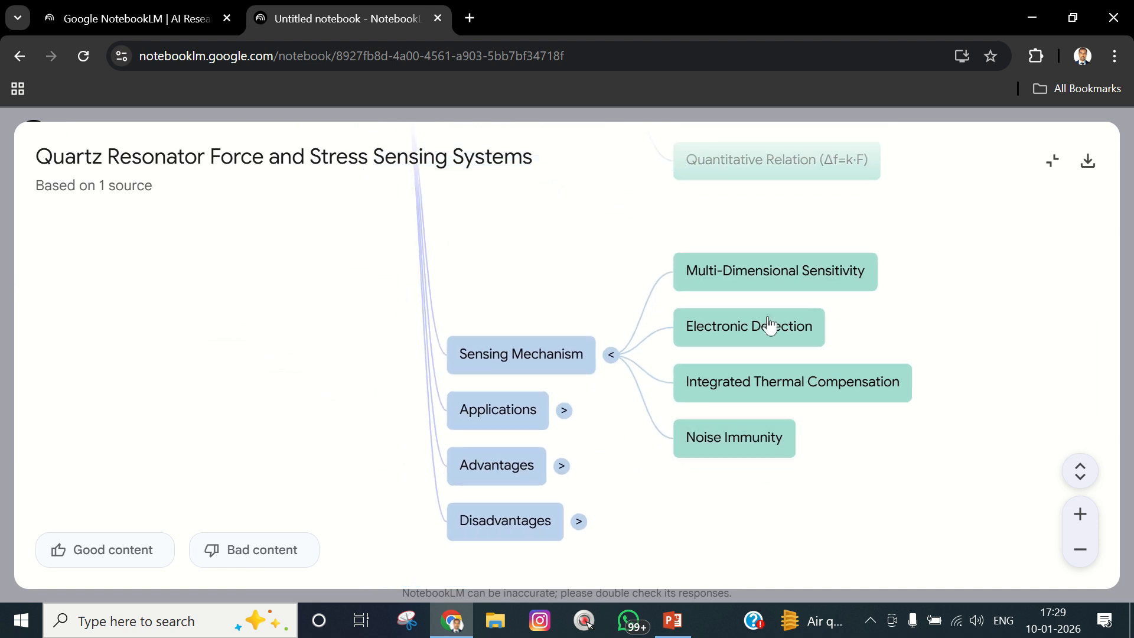
# Expand the Applications, Advantages and Disadvantages branches of the mind map
pyautogui.scroll(-1, 694, 378)
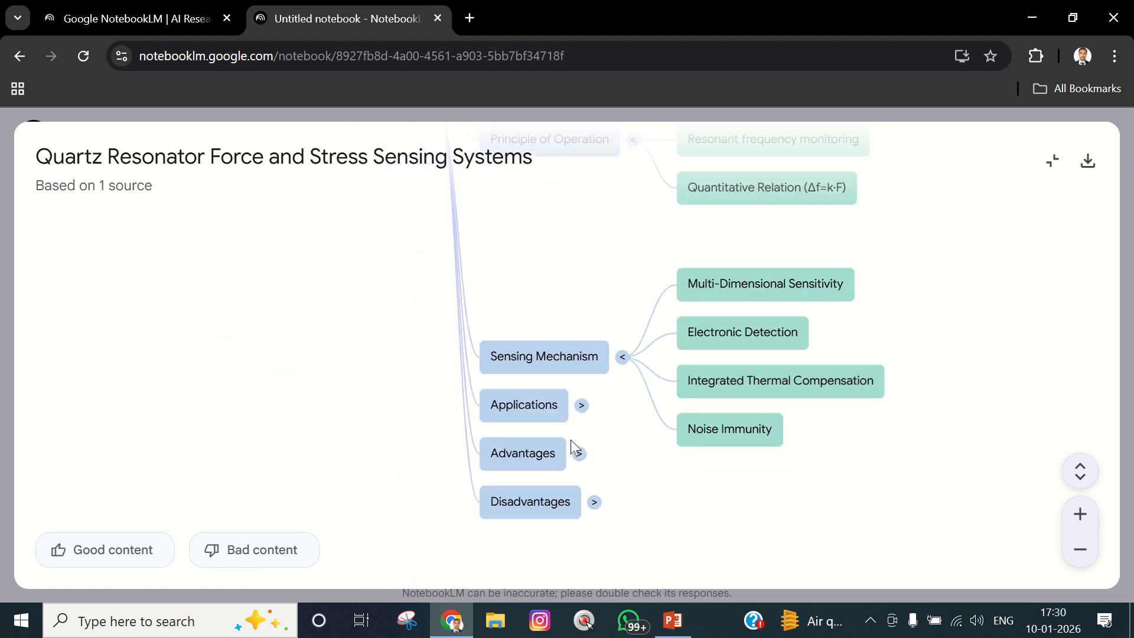
pyautogui.click(581, 405)
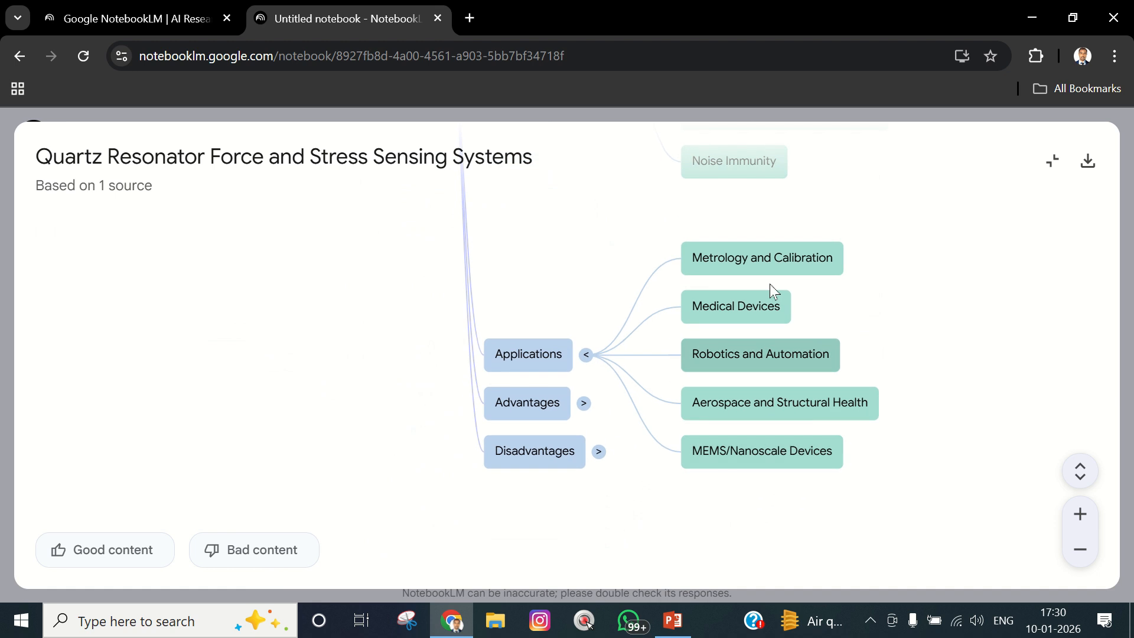
pyautogui.click(583, 405)
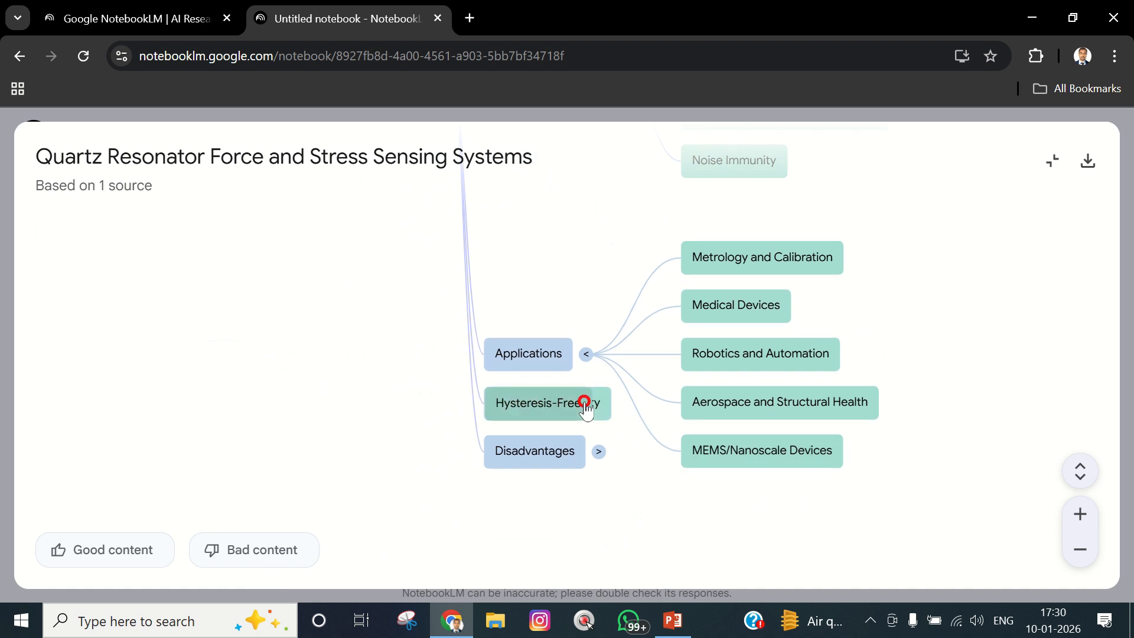
pyautogui.click(615, 425)
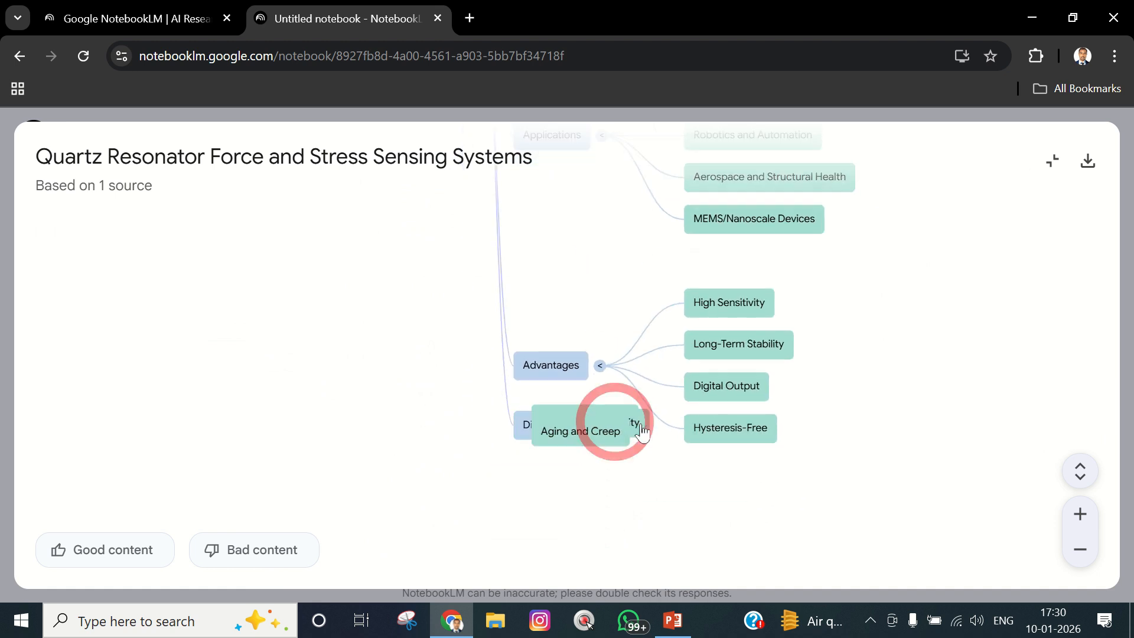
# Examine the fully expanded mind map and its download option, and shrink it back into the notebook view
pyautogui.scroll(-4, 770, 362)
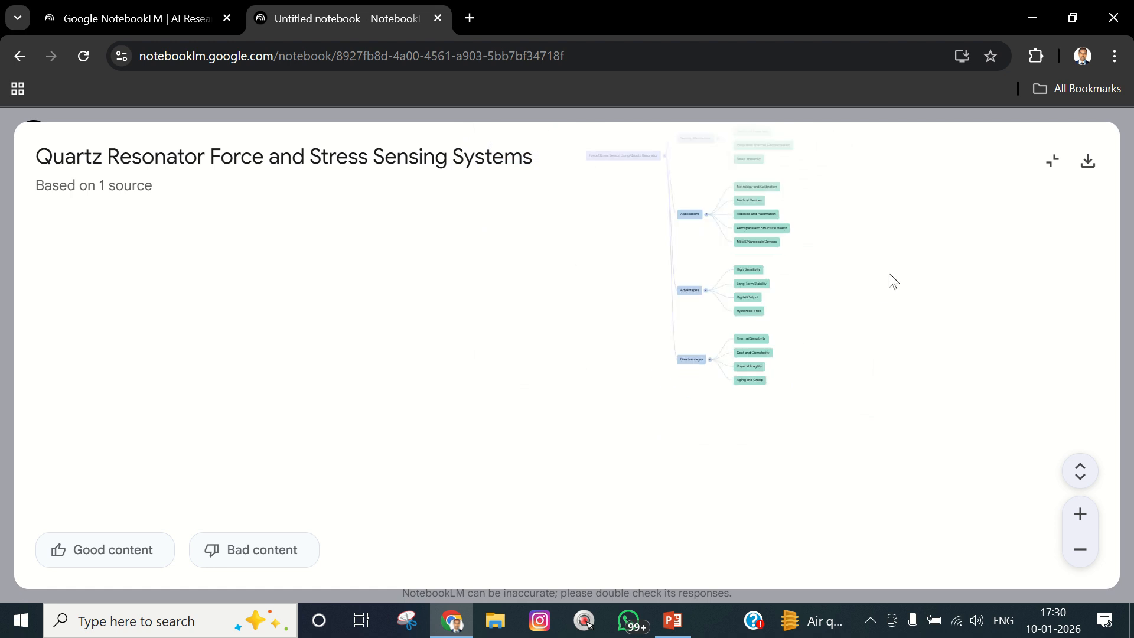
pyautogui.moveTo(888, 273); pyautogui.dragTo(727, 518)
pyautogui.scroll(-2, 637, 402)
pyautogui.scroll(5, 636, 408)
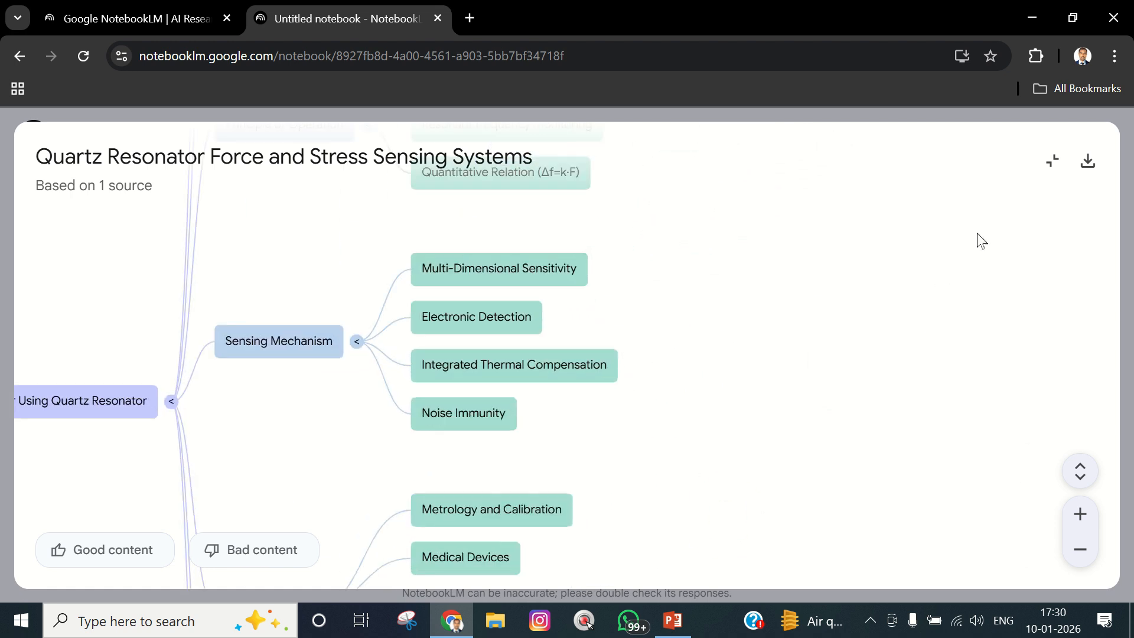
pyautogui.click(1088, 163)
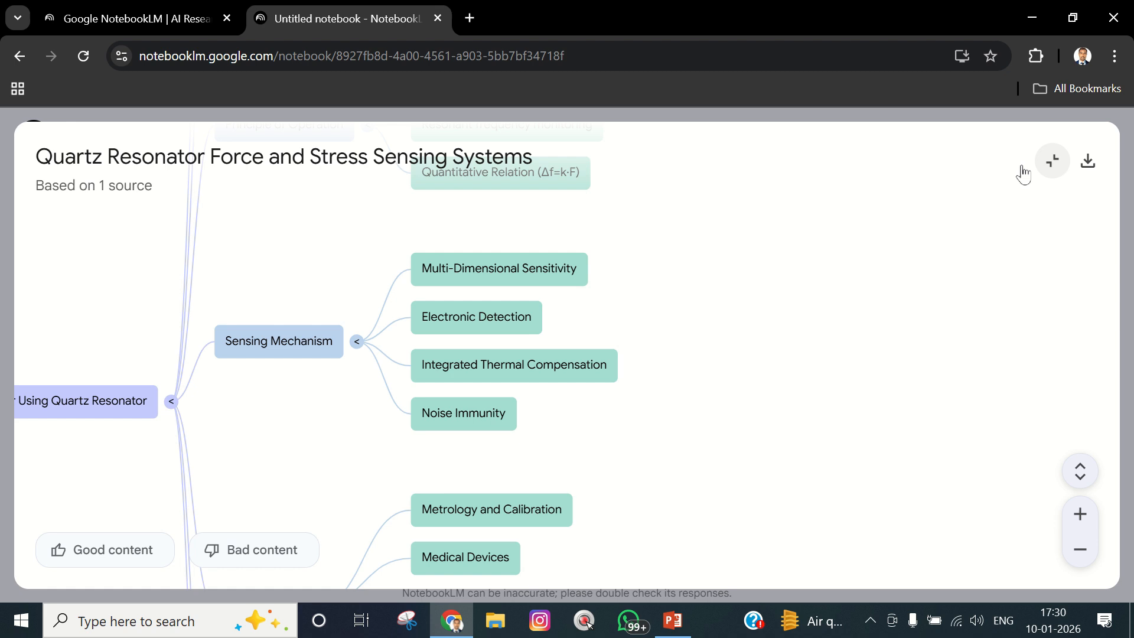
pyautogui.click(1055, 162)
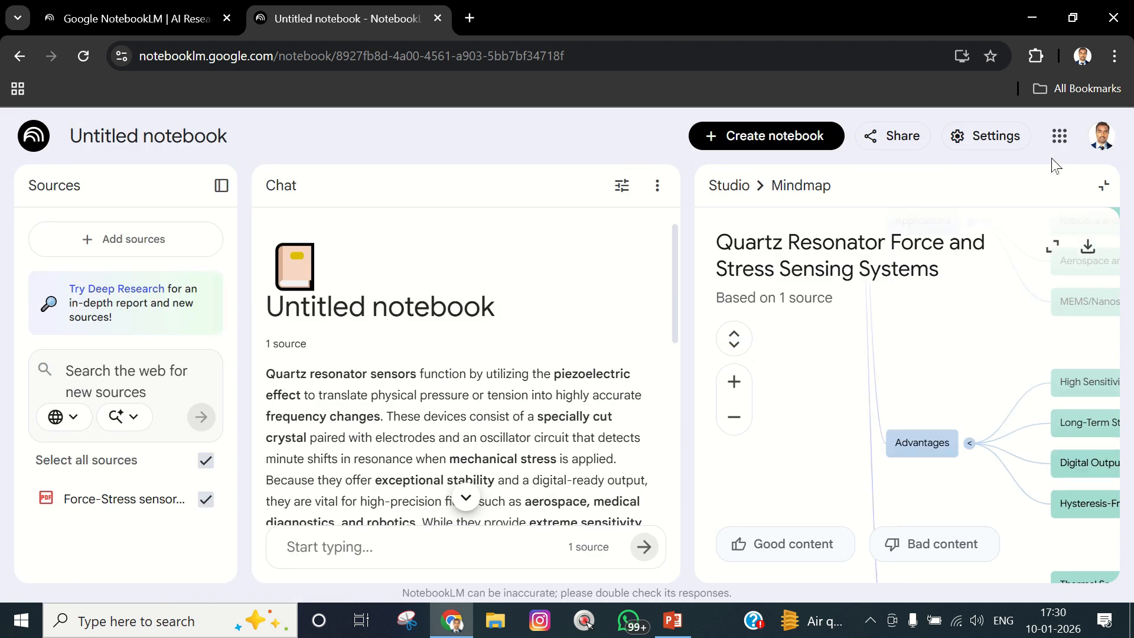
# Leave the mind map, generate flashcards from the quartz force-stress sensor source and open the finished set
pyautogui.click(1104, 185)
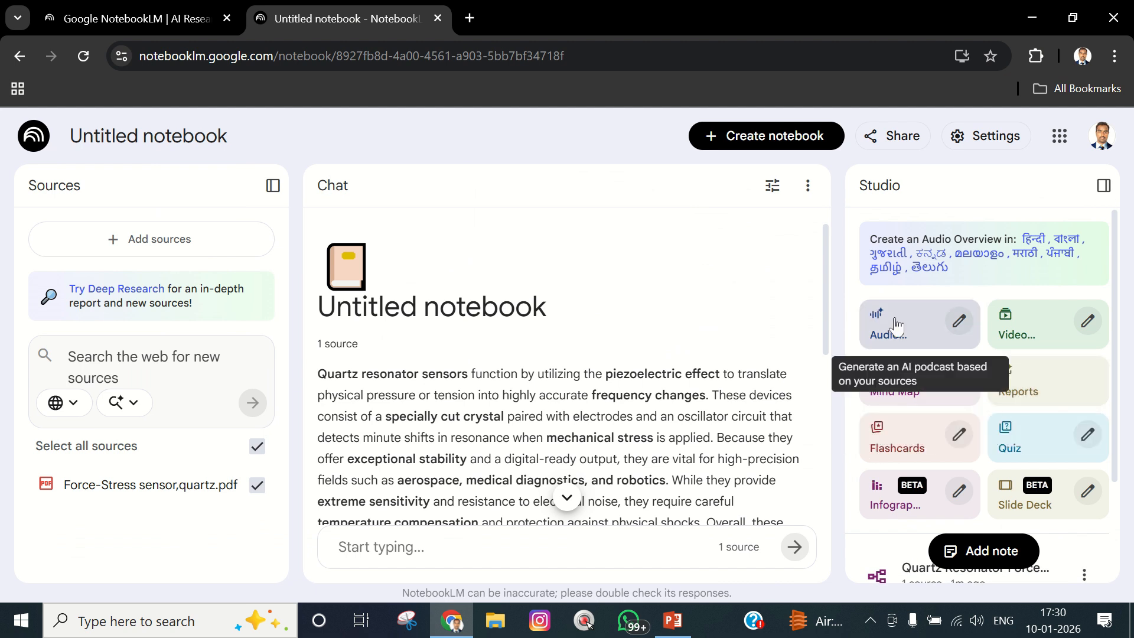
pyautogui.click(892, 441)
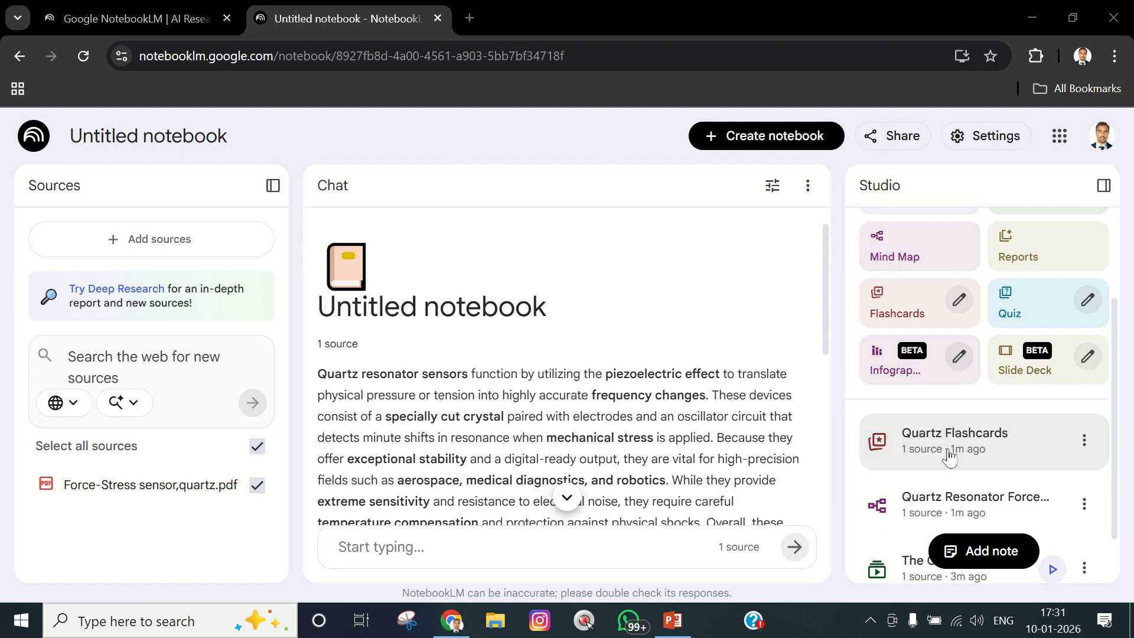
pyautogui.click(969, 443)
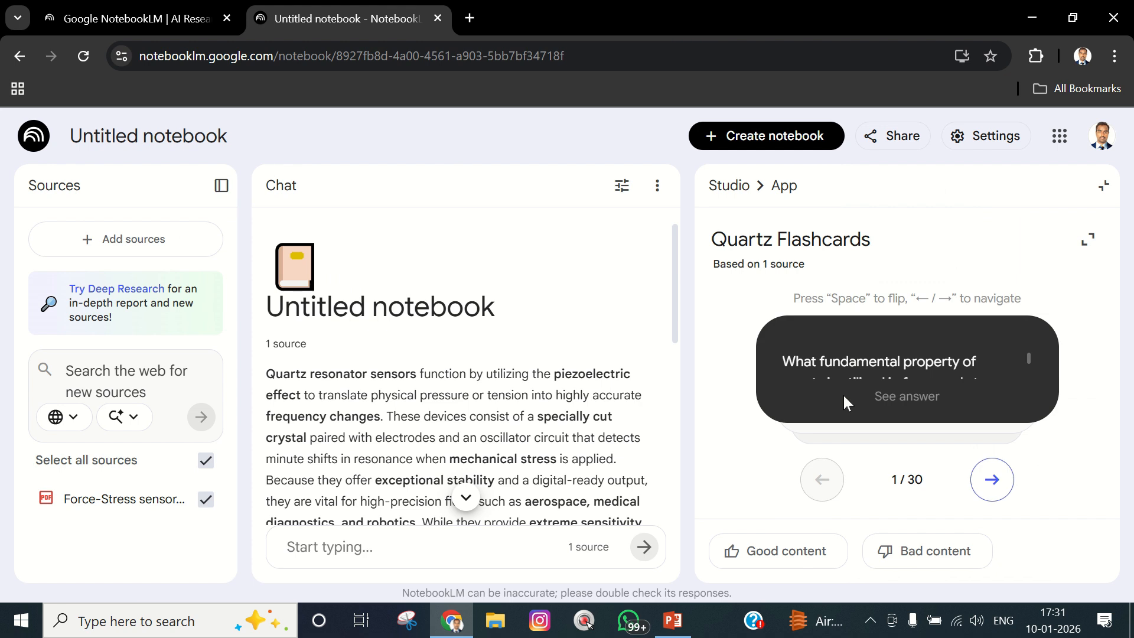
# Read the first two quartz flashcards with their answers, and close the flashcard set
pyautogui.scroll(-1, 867, 373)
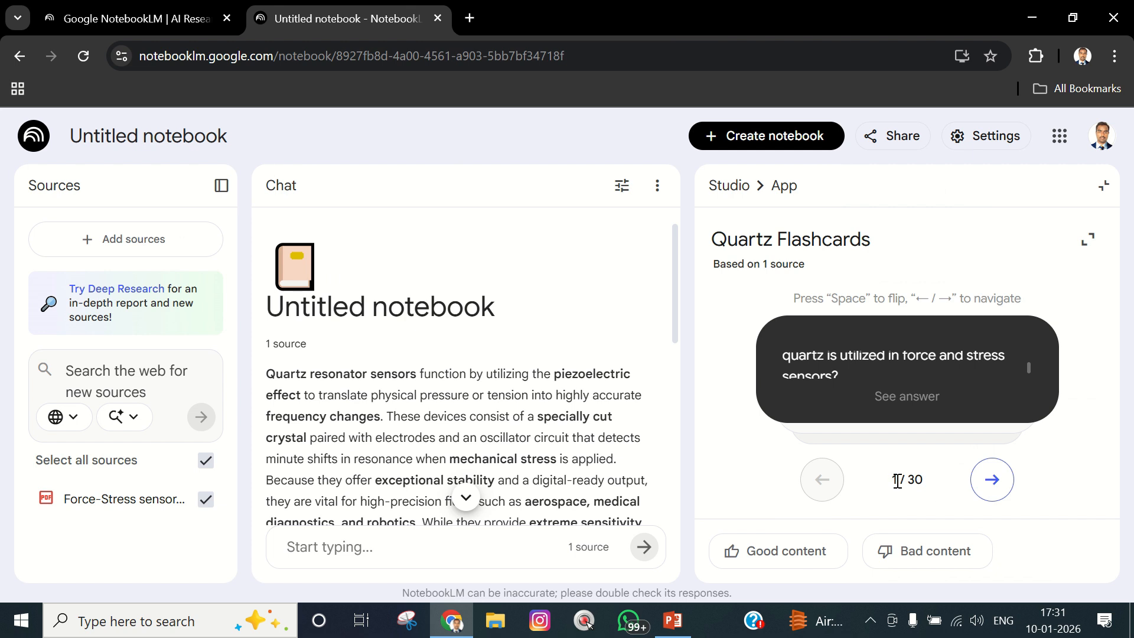
pyautogui.tripleClick(928, 480)
pyautogui.click(912, 406)
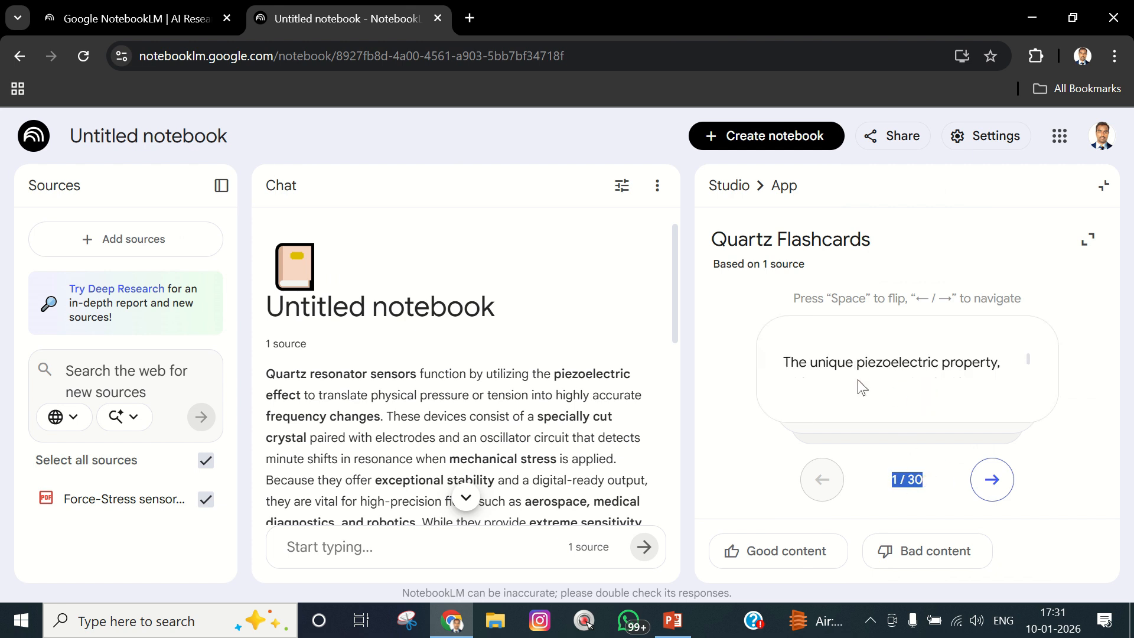
pyautogui.click(995, 484)
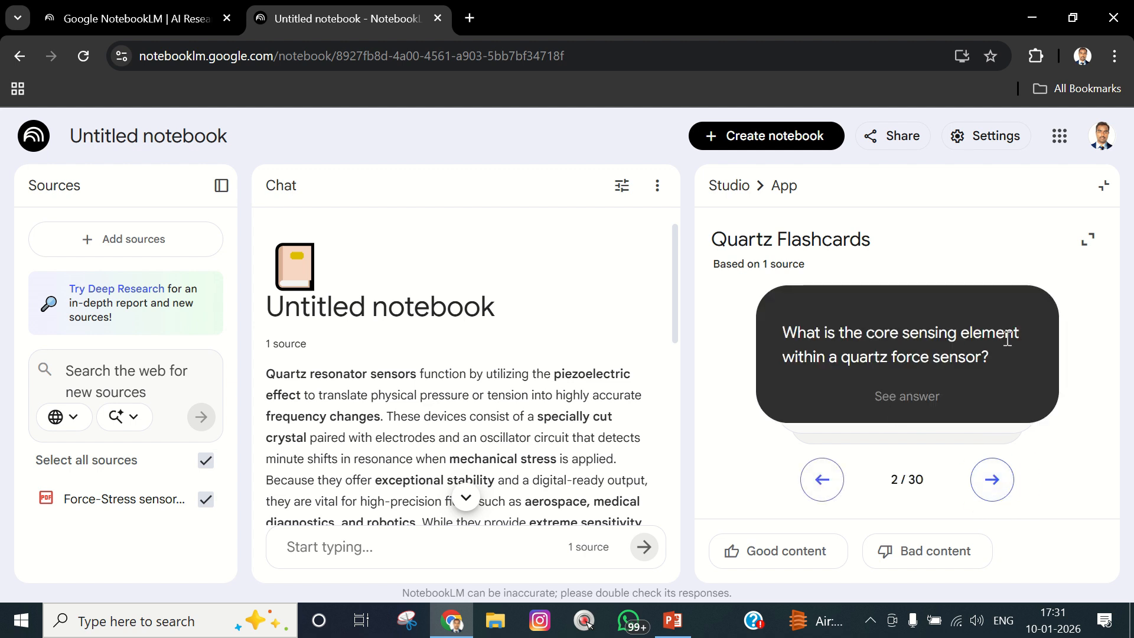
pyautogui.click(902, 396)
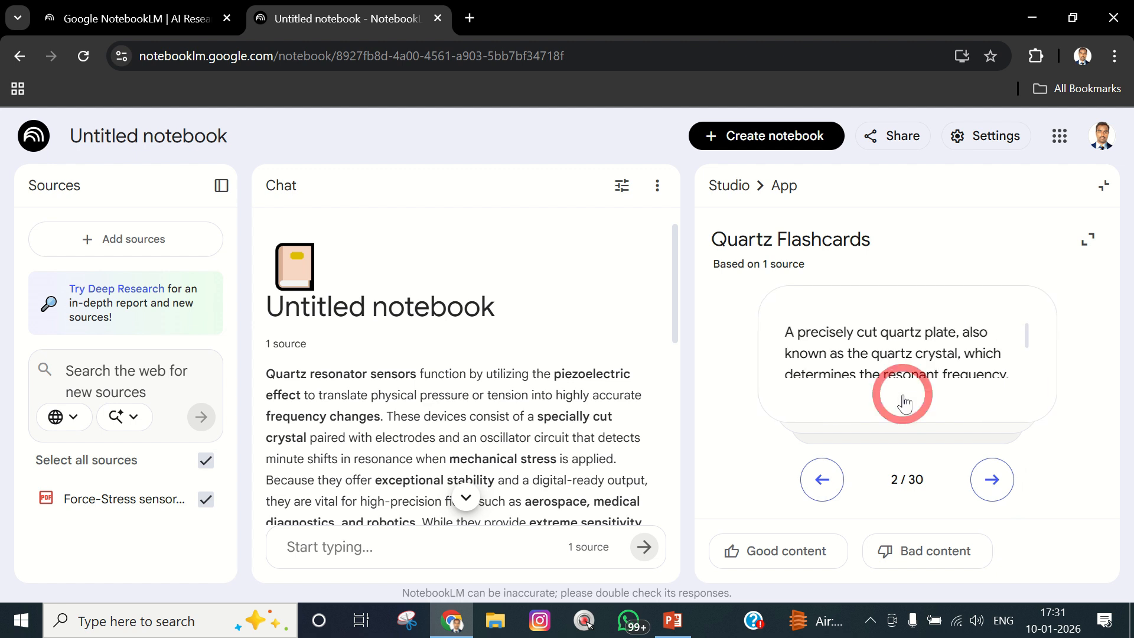
pyautogui.scroll(-2, 852, 359)
pyautogui.scroll(2, 850, 358)
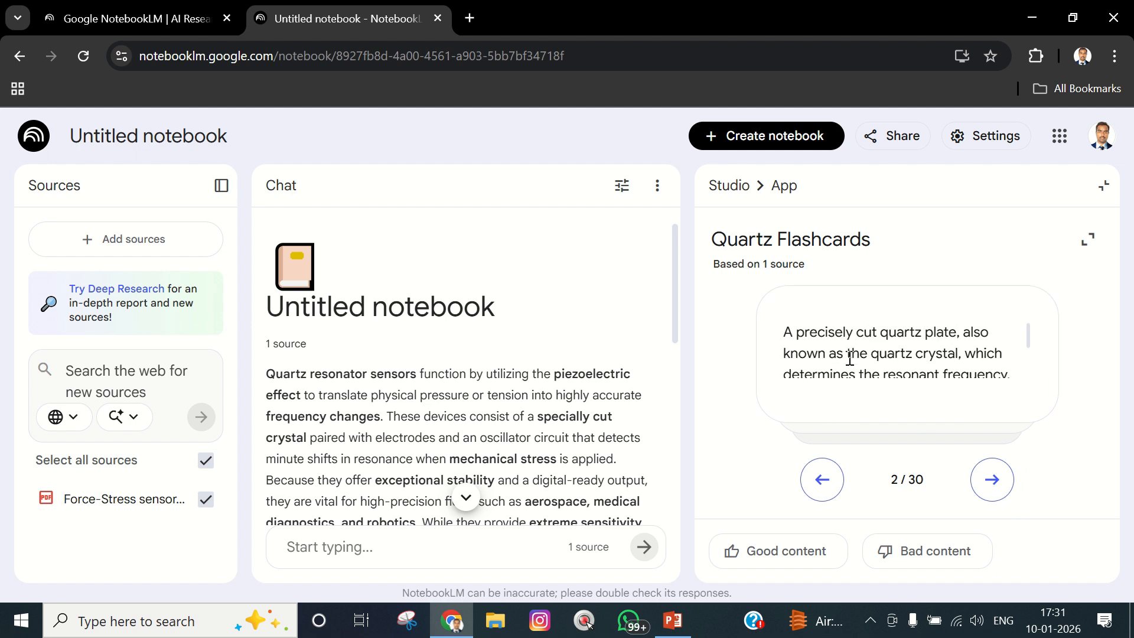
pyautogui.scroll(-2, 834, 349)
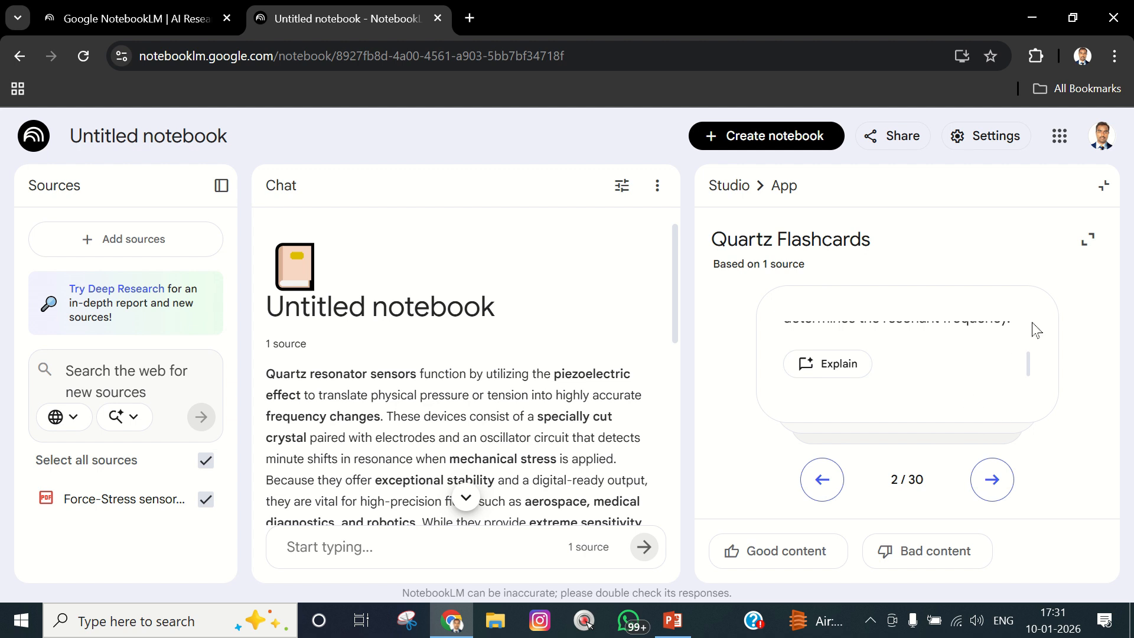
pyautogui.click(1103, 186)
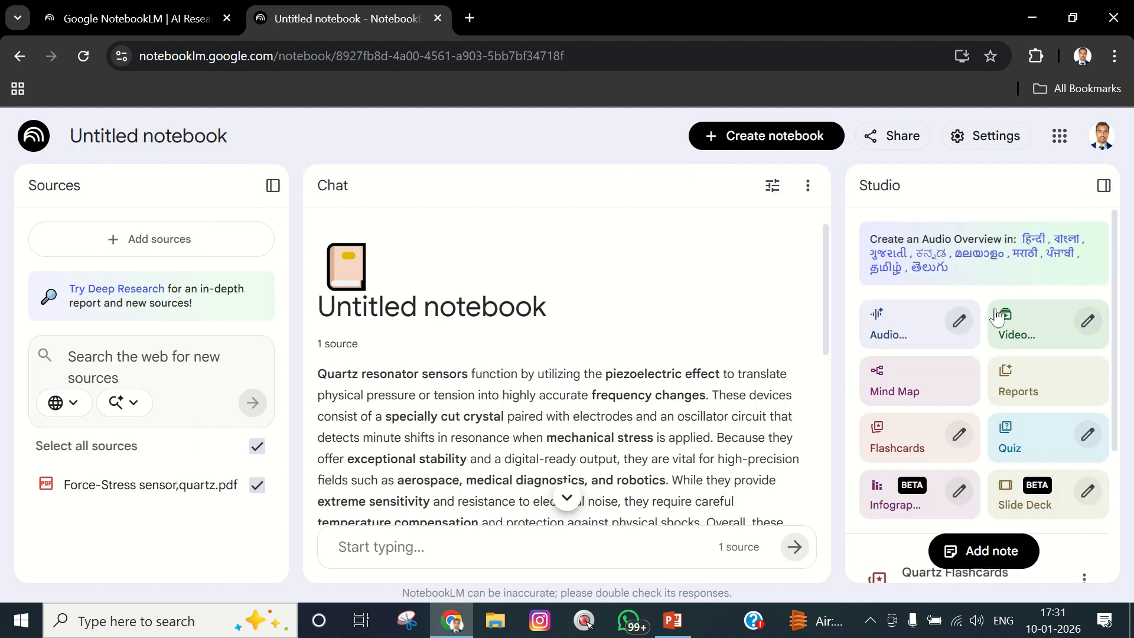
# Create a new notebook and look through its options for adding sources, including Google Workspace, Link and Paste text
pyautogui.scroll(-2, 998, 402)
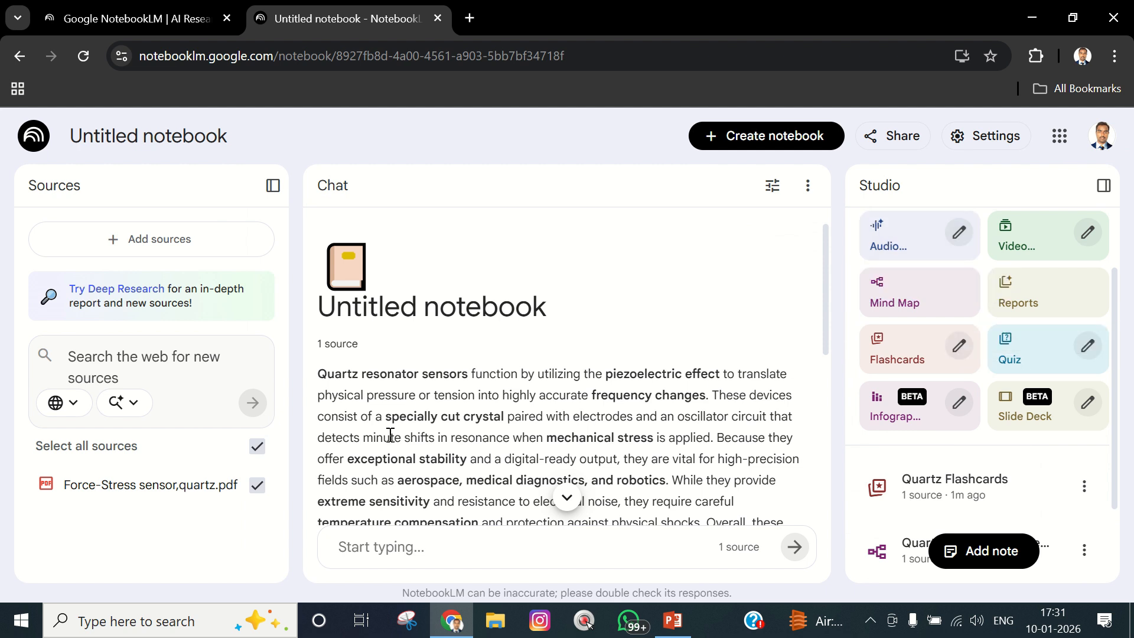
pyautogui.scroll(-5, 413, 449)
pyautogui.scroll(5, 478, 464)
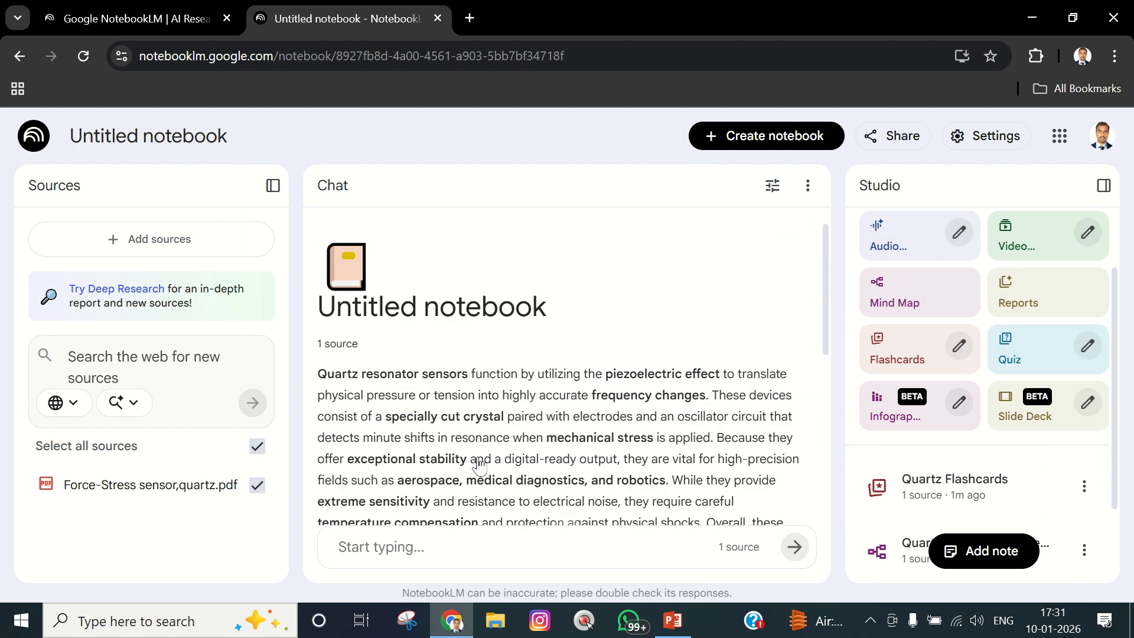
pyautogui.click(758, 137)
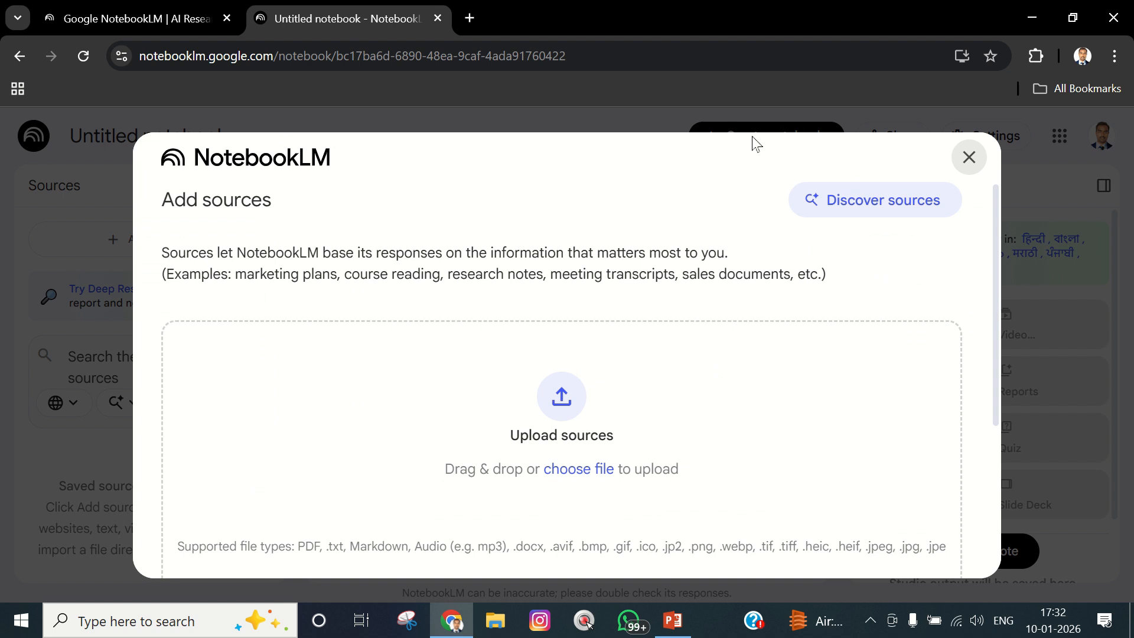
pyautogui.scroll(-3, 532, 419)
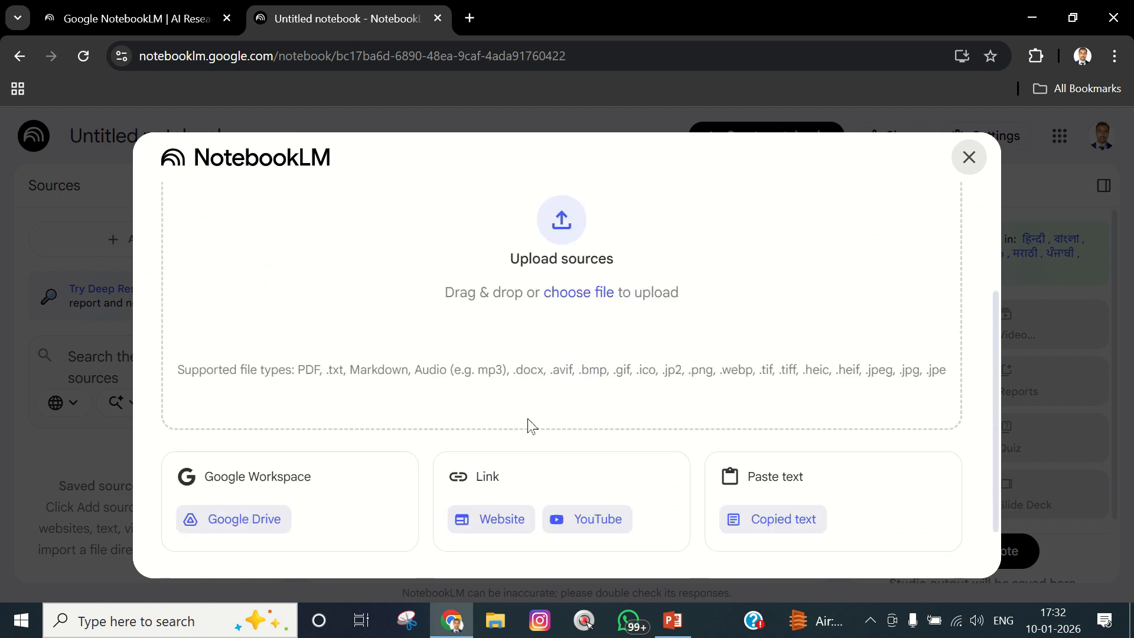
pyautogui.click(528, 473)
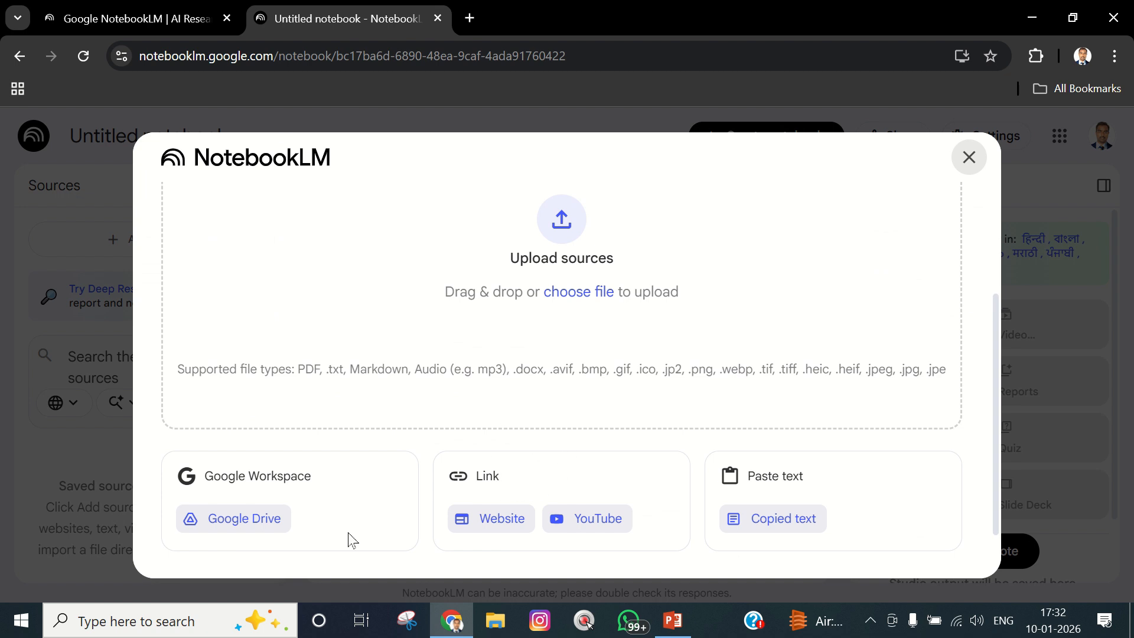
pyautogui.click(261, 524)
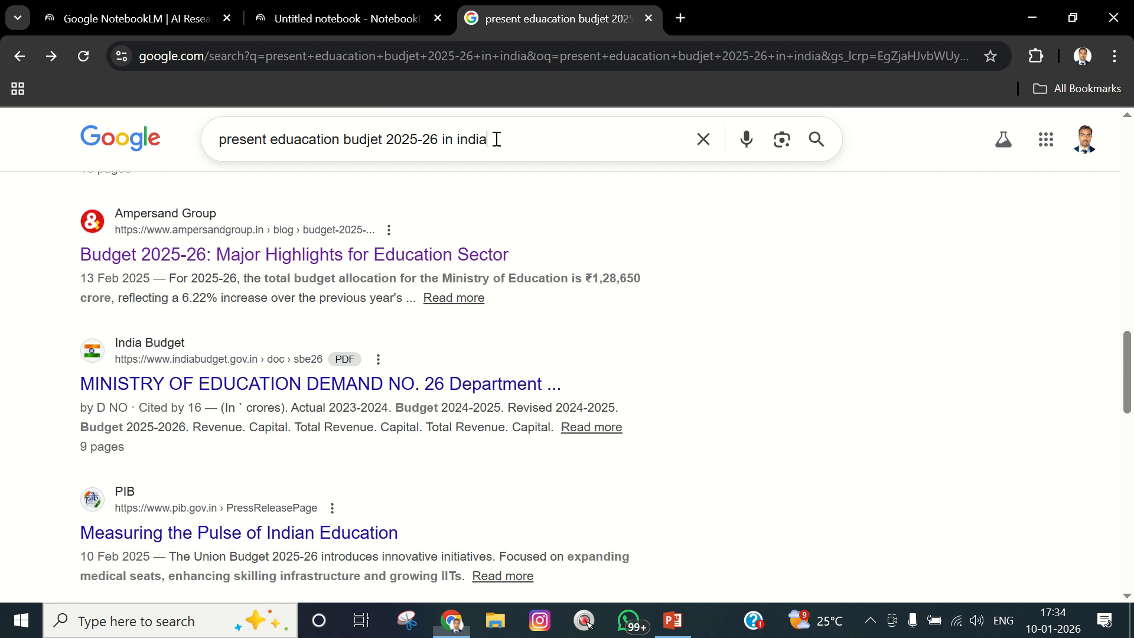
# Copy the link address of the Ampersand Group result "Budget 2025-26: Major Highlights for Education Sector" in the Google results
pyautogui.moveTo(496, 139); pyautogui.dragTo(214, 152)
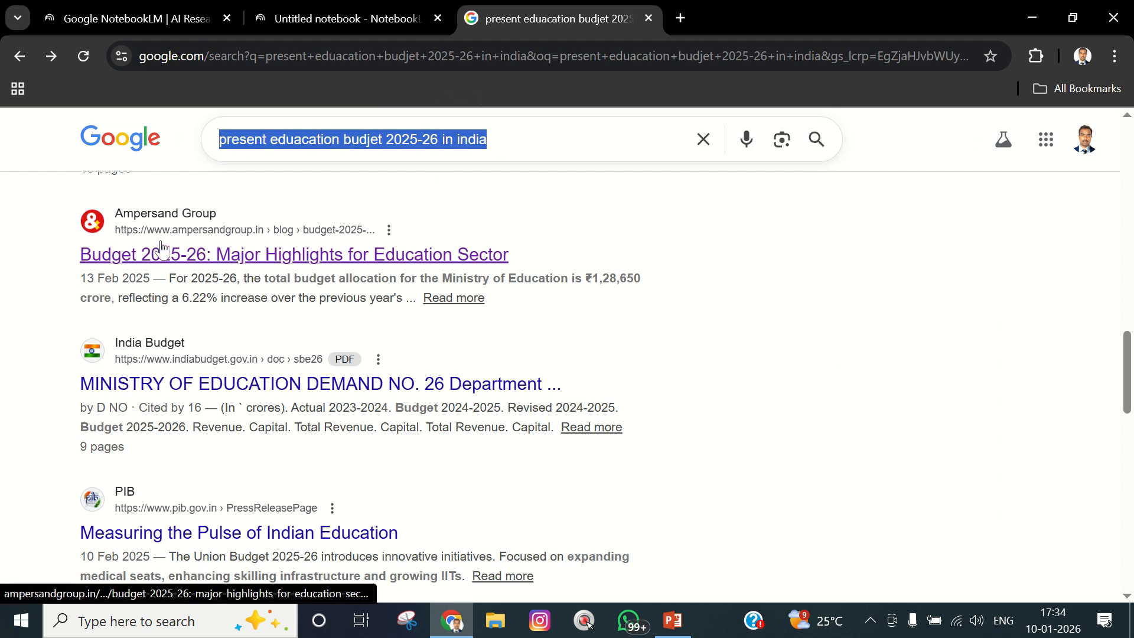
pyautogui.rightClick(226, 251)
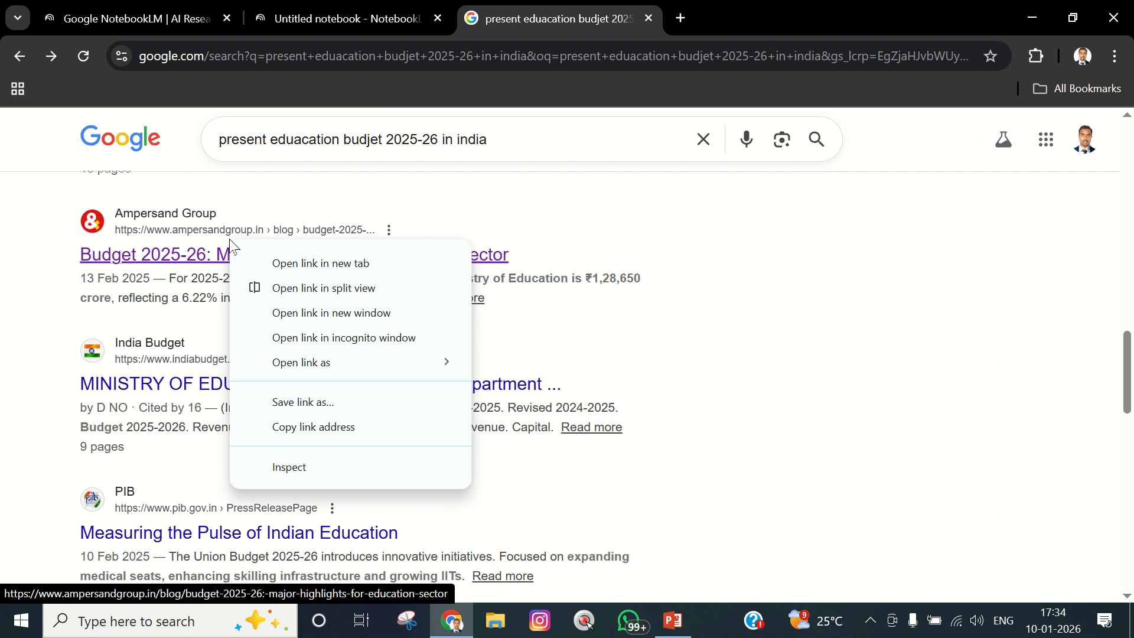
pyautogui.click(319, 426)
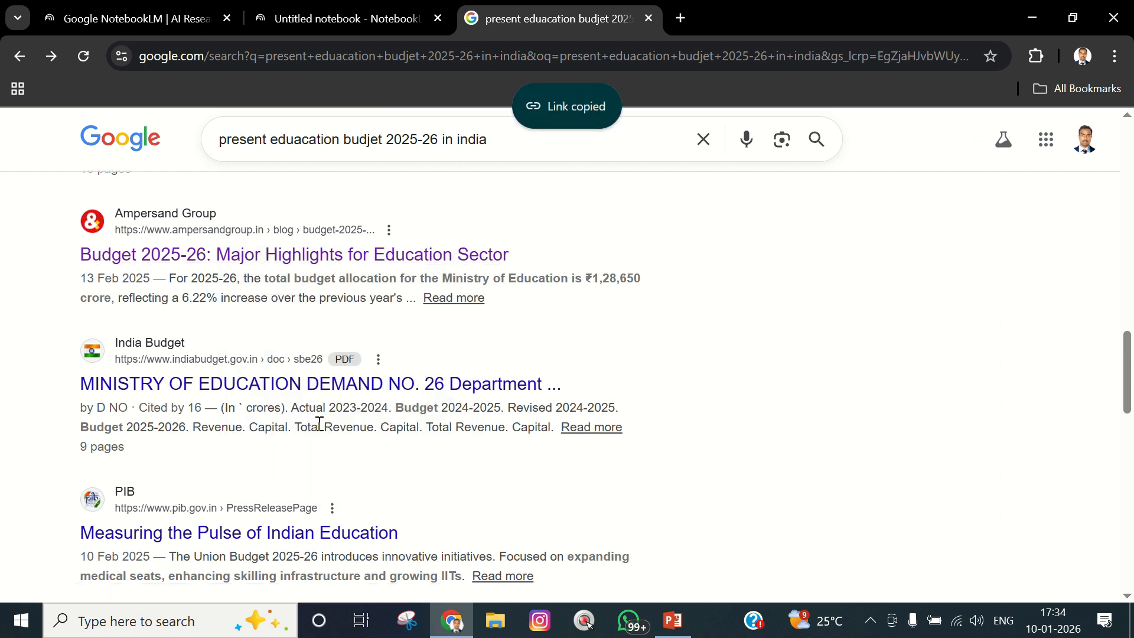
# Add the copied Ampersand Group URL as a website source of the new notebook, and review the generated summary and suggested questions
pyautogui.click(332, 15)
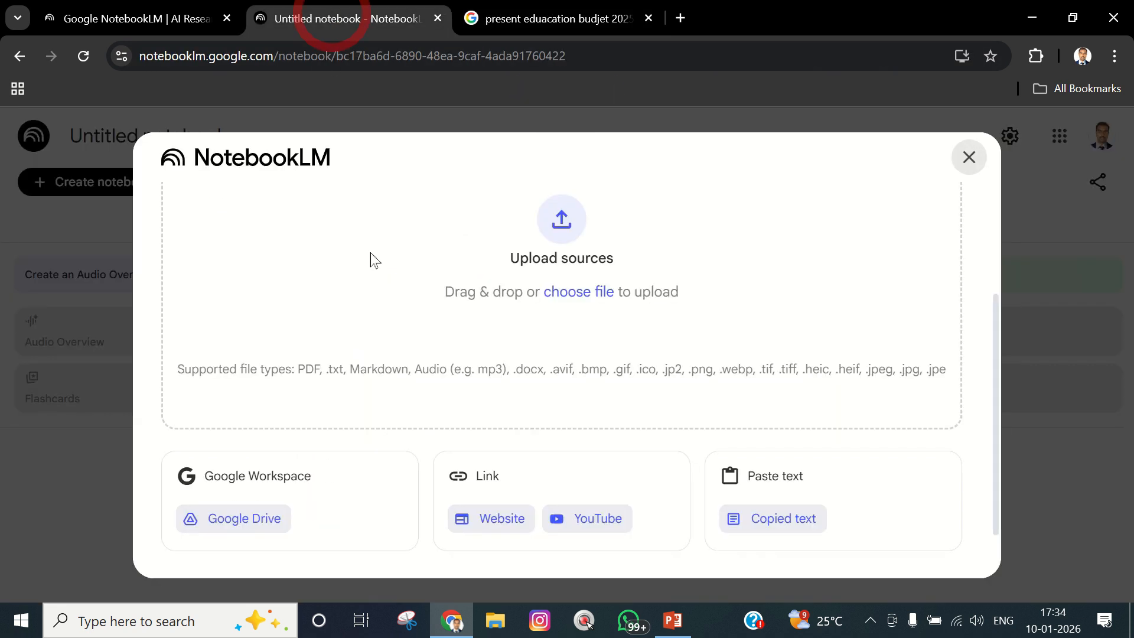
pyautogui.click(477, 473)
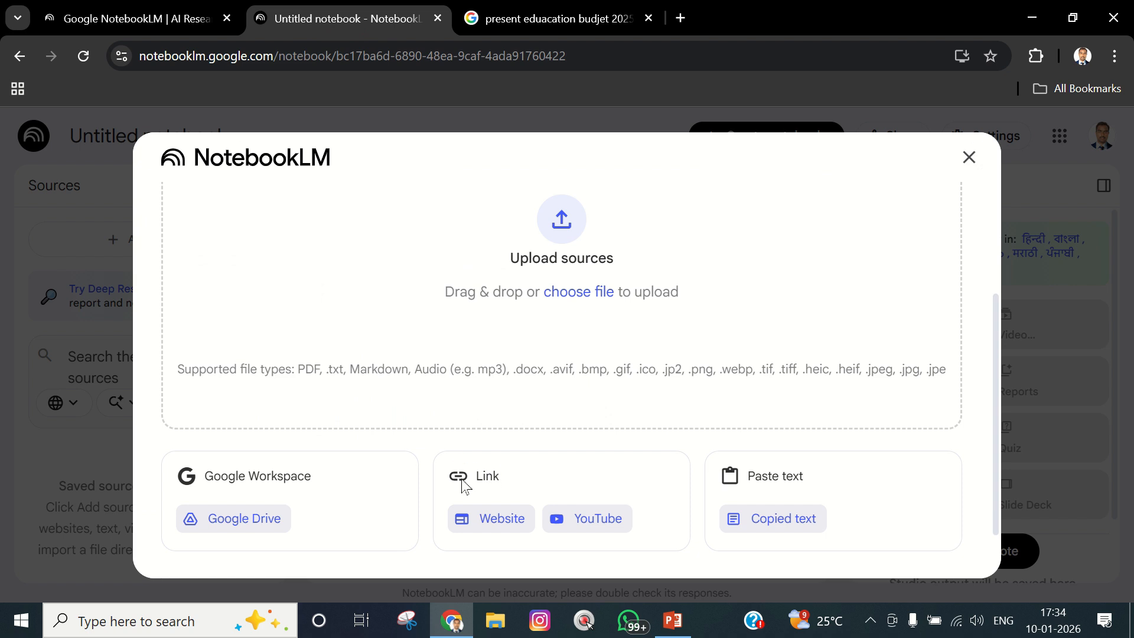
pyautogui.click(456, 483)
pyautogui.scroll(1, 486, 474)
pyautogui.scroll(-2, 489, 481)
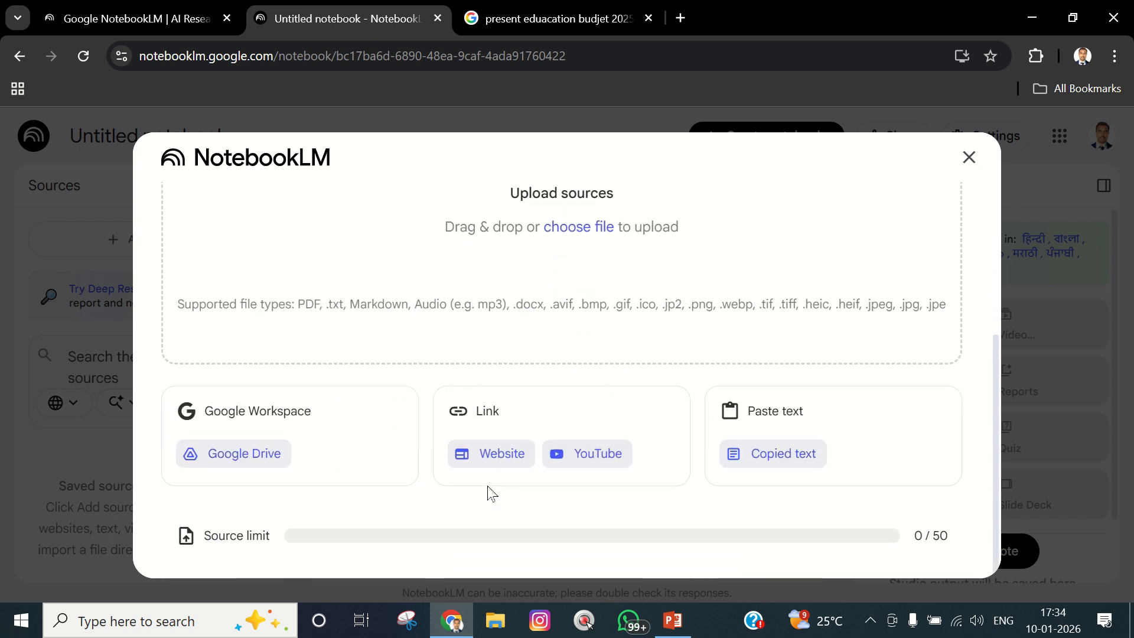
pyautogui.click(505, 456)
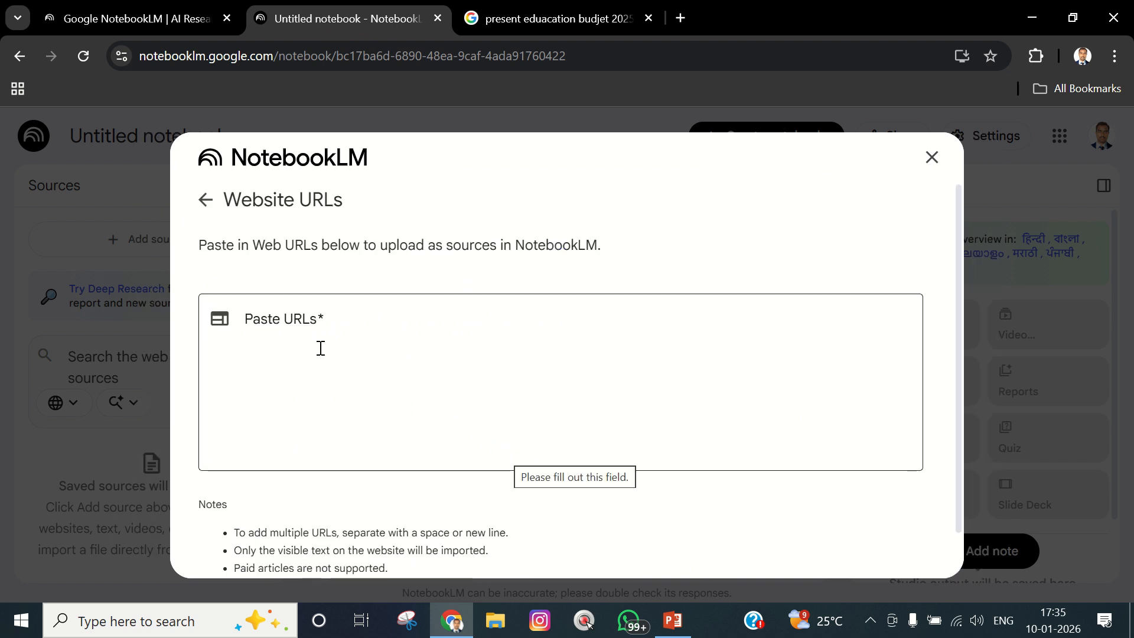
pyautogui.click(312, 325)
pyautogui.hotkey('ctrl', 'v')
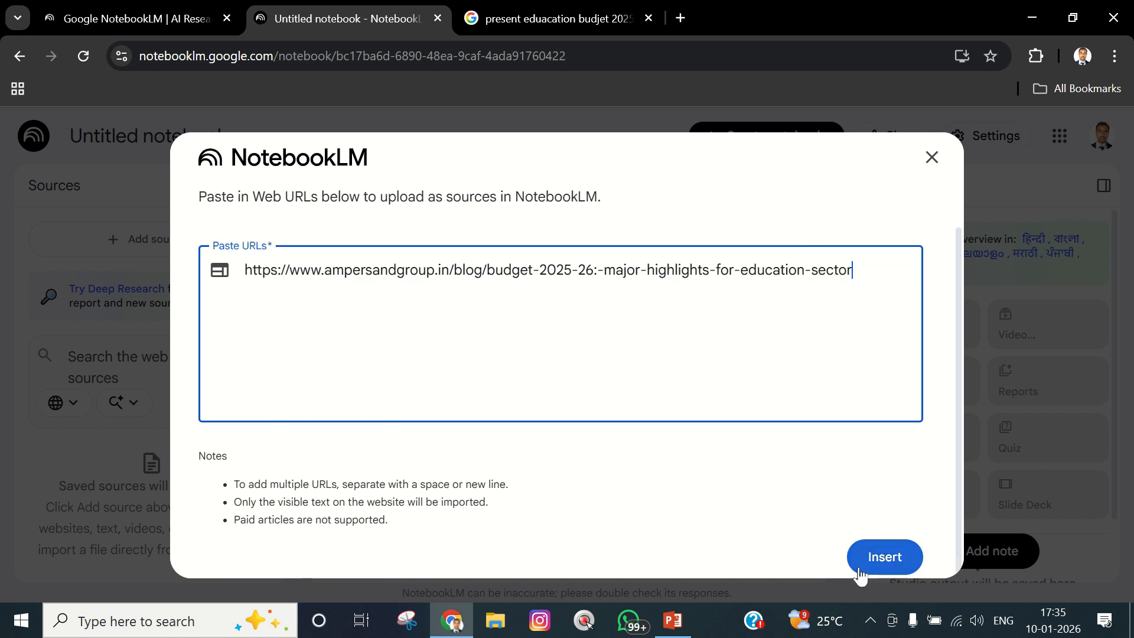
pyautogui.click(882, 564)
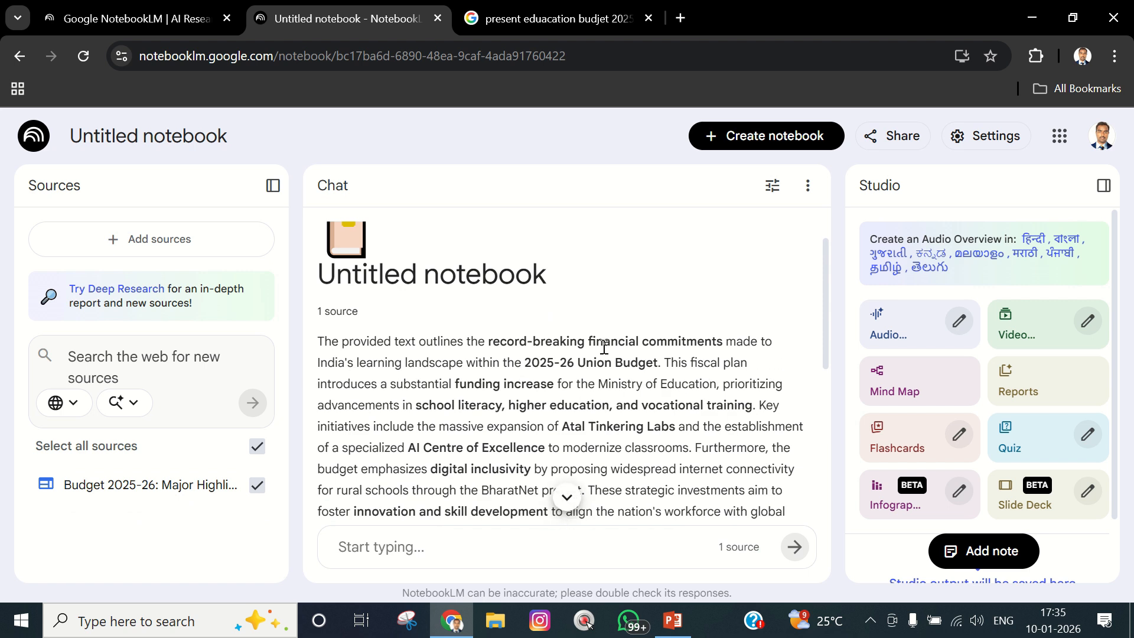
pyautogui.scroll(-3, 532, 366)
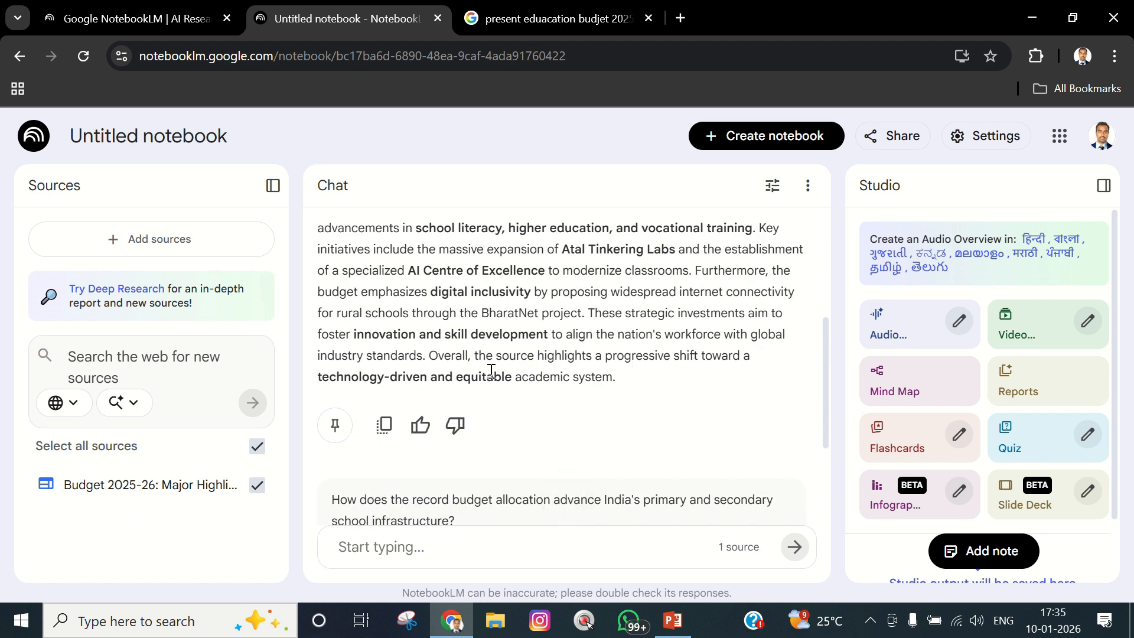
pyautogui.scroll(-3, 491, 370)
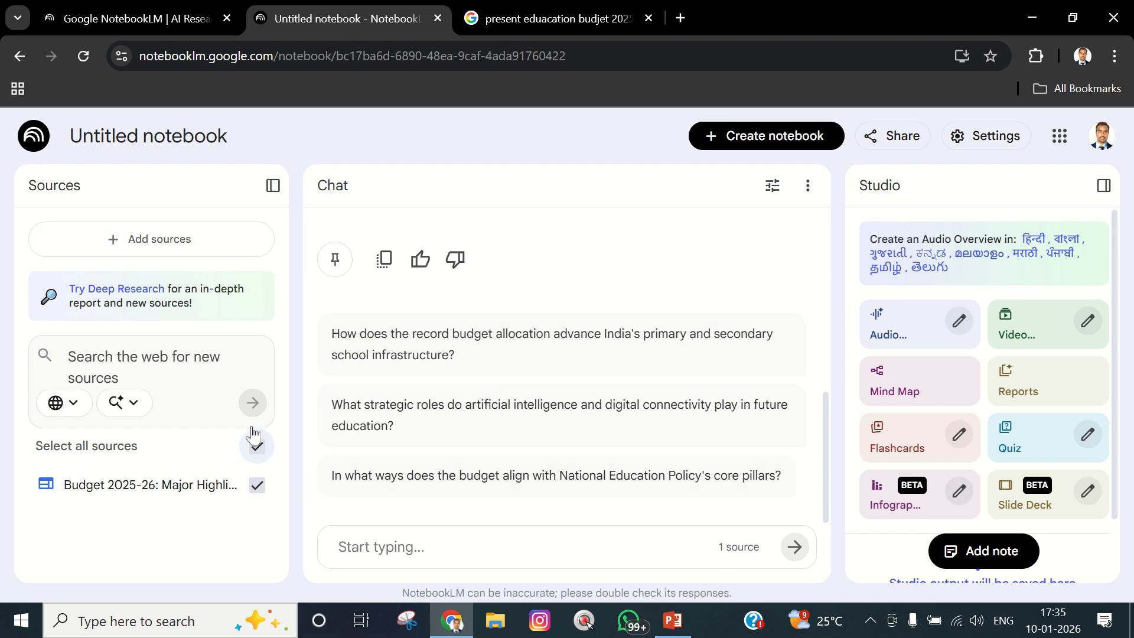
pyautogui.scroll(1, 441, 405)
pyautogui.scroll(5, 441, 406)
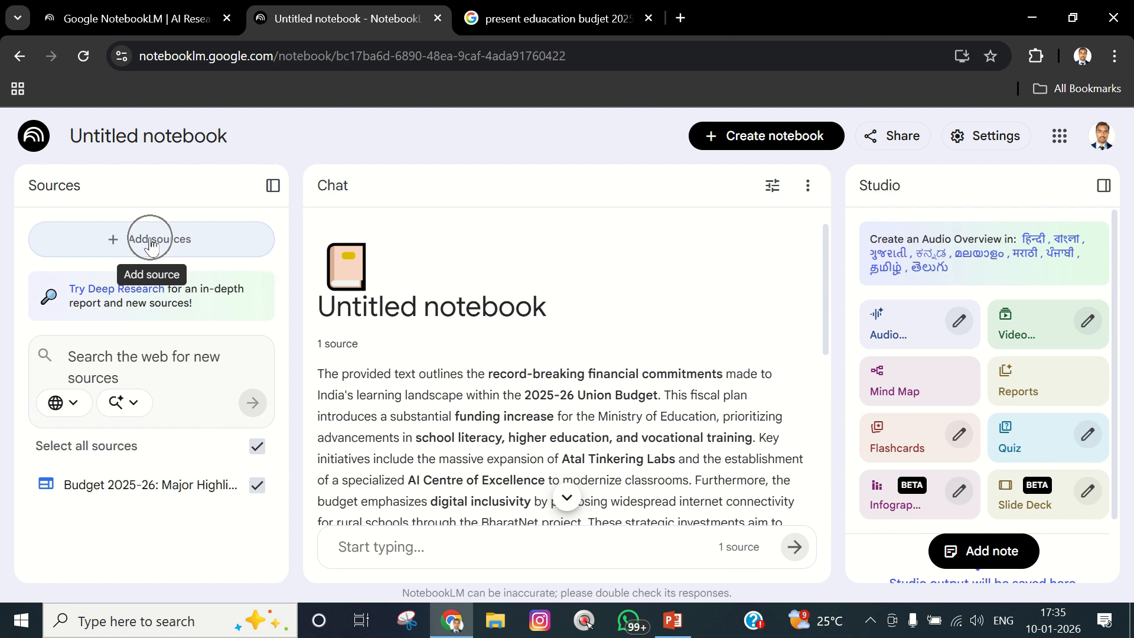
# Copy the link address of the PIB result "Measuring the Pulse of Indian Education" from the Google search results
pyautogui.click(563, 17)
pyautogui.scroll(-1, 405, 399)
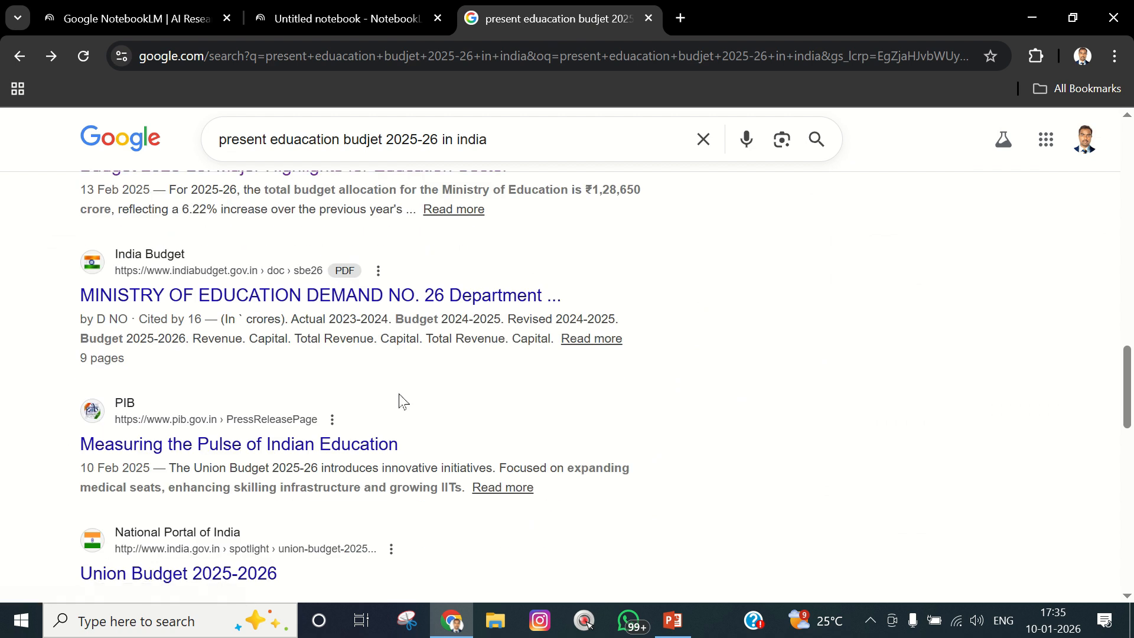
pyautogui.rightClick(247, 447)
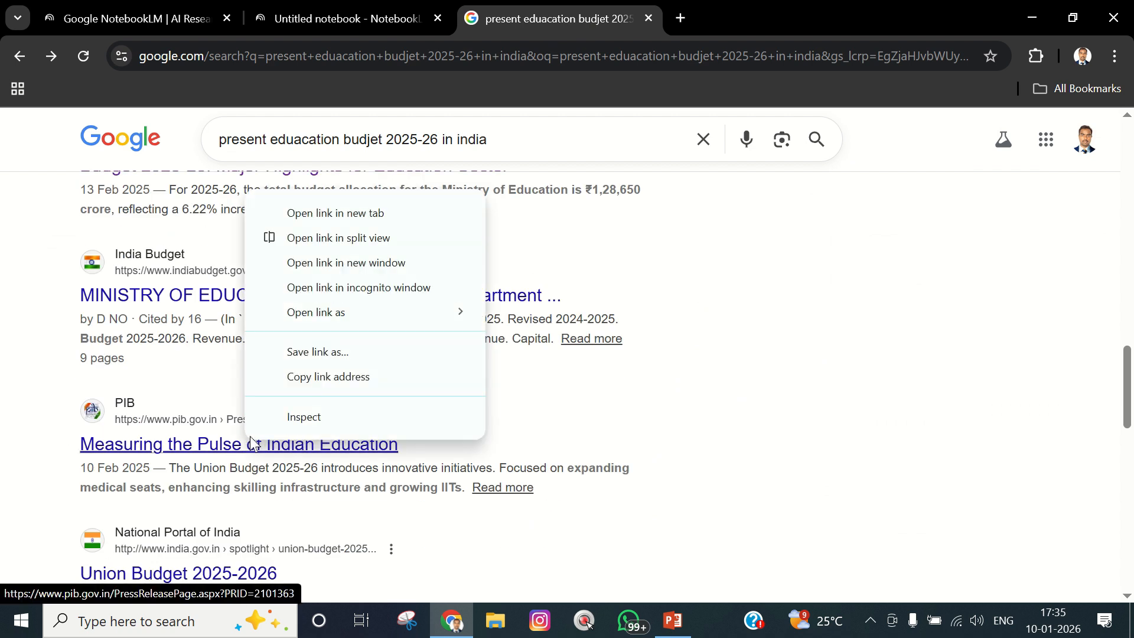
pyautogui.click(320, 375)
pyautogui.click(342, 18)
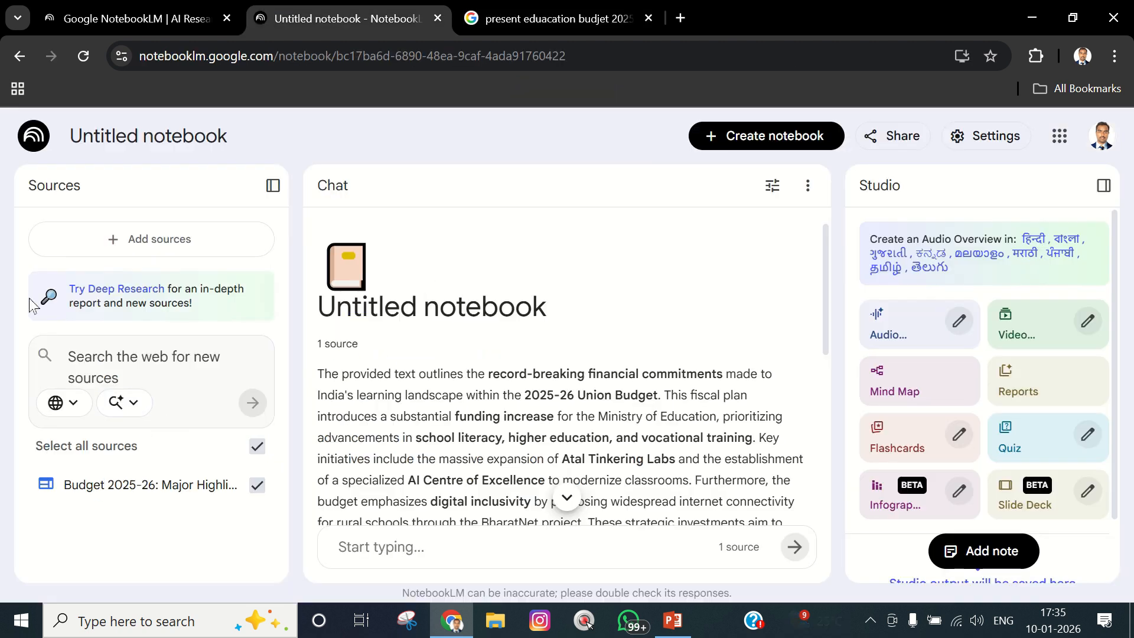
pyautogui.click(127, 238)
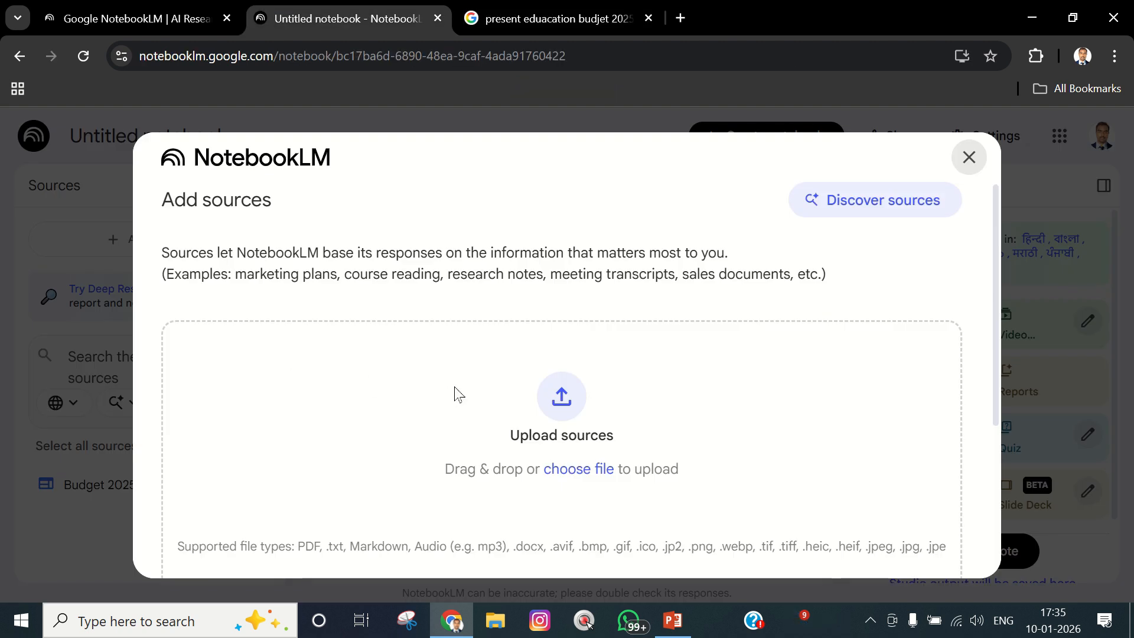
pyautogui.scroll(-4, 449, 449)
pyautogui.click(486, 453)
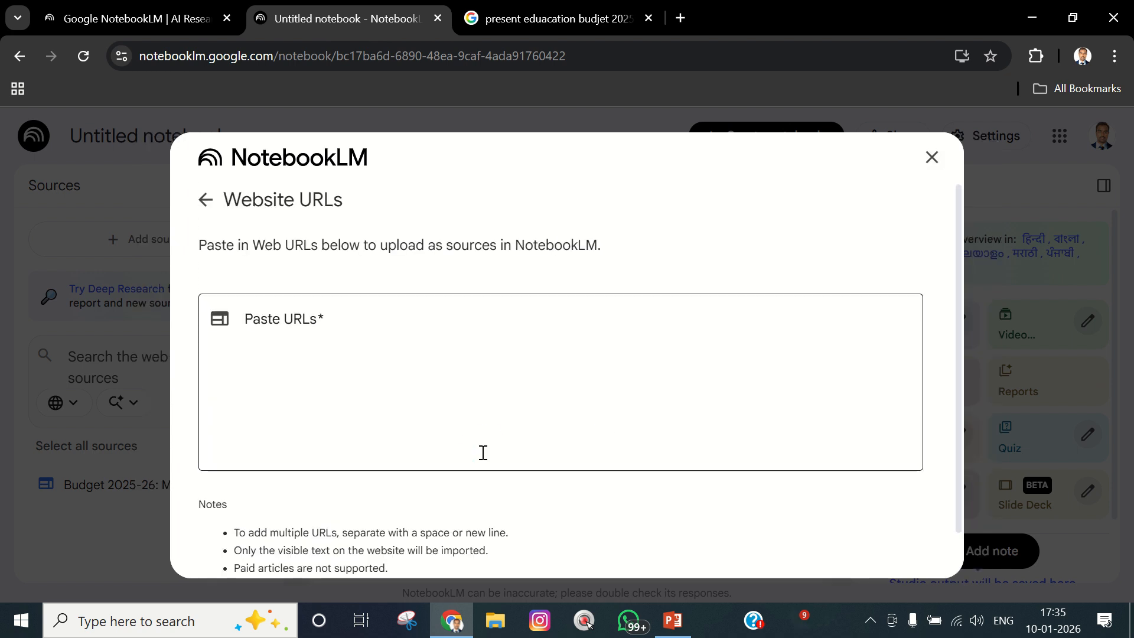
pyautogui.click(326, 371)
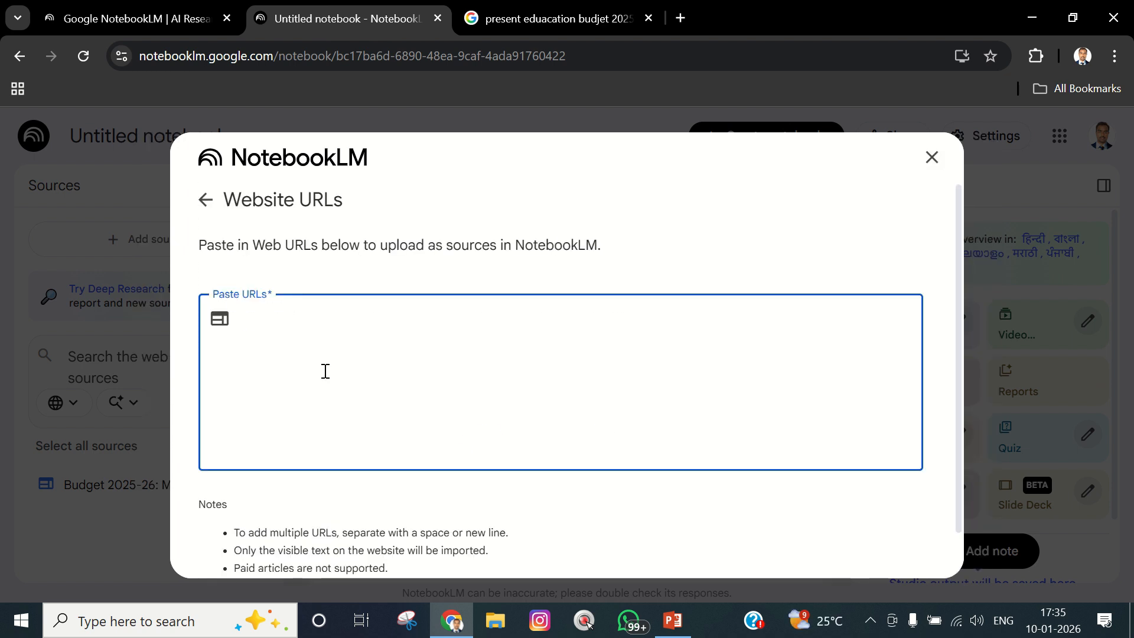
pyautogui.hotkey('ctrl', 'v')
pyautogui.scroll(-2, 848, 514)
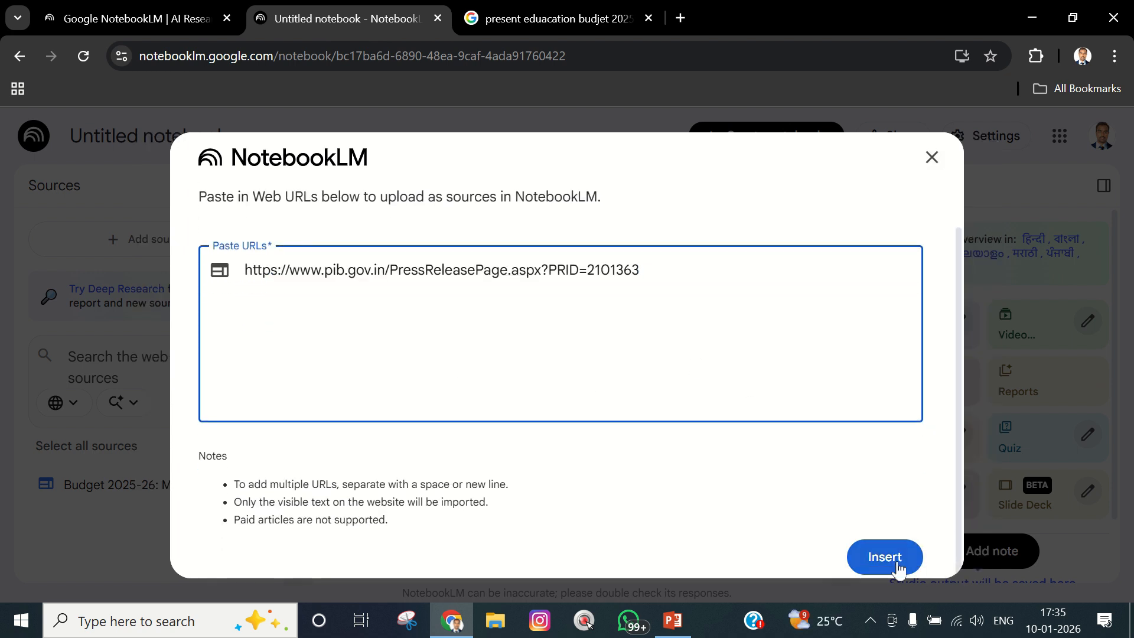
pyautogui.click(886, 557)
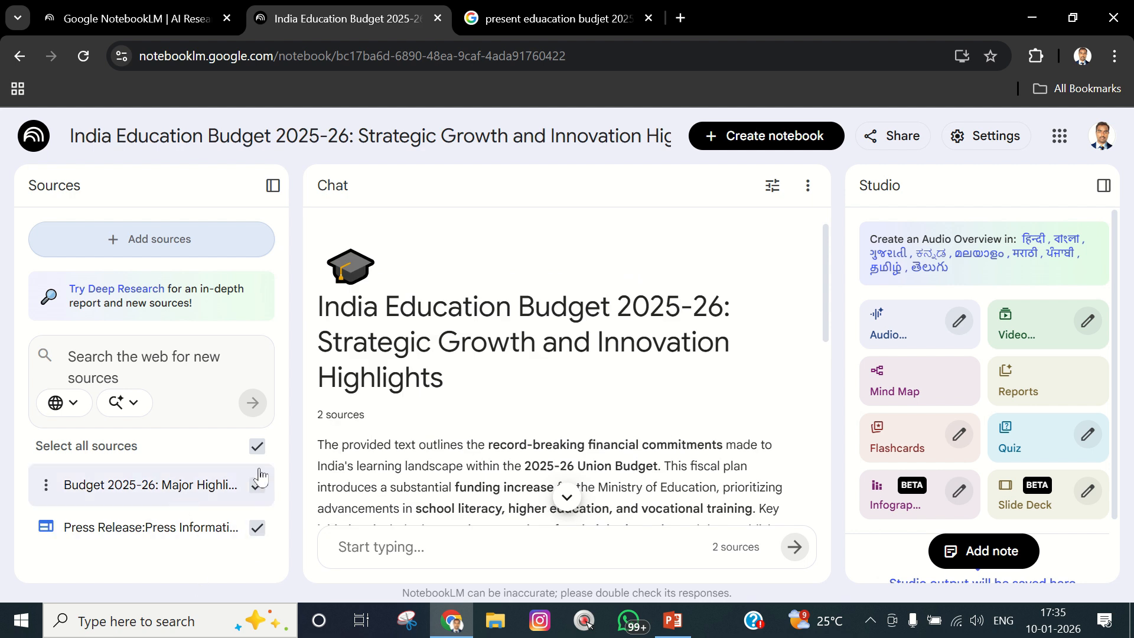
# Generate a Create Your Own report in English (default) with the description "what is actual budjet for school education and statistics"
pyautogui.click(1028, 378)
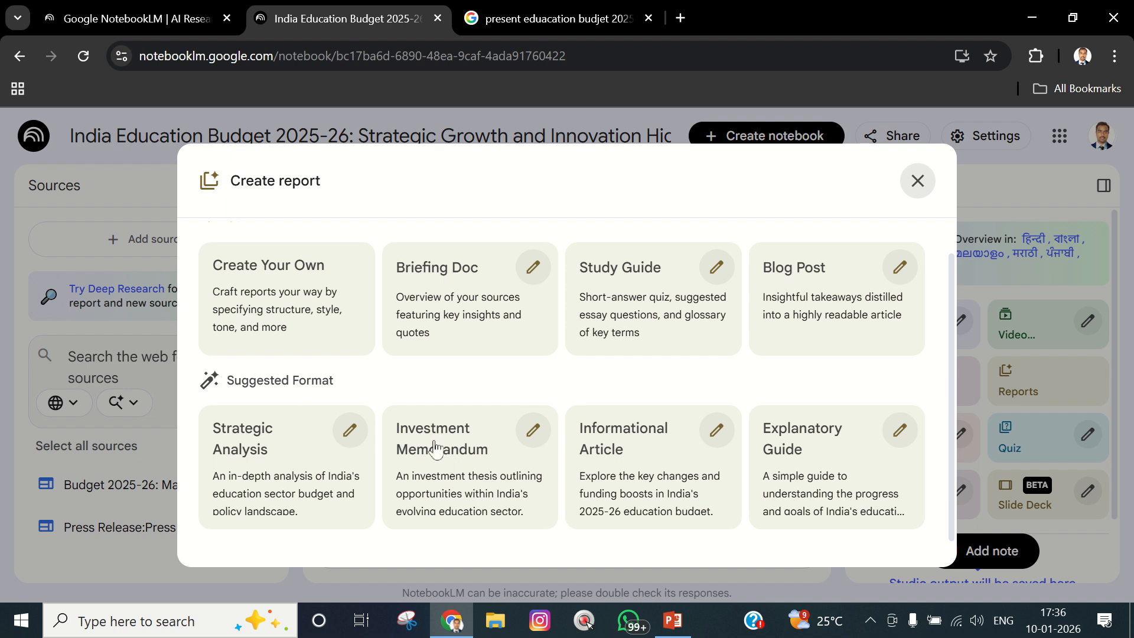
pyautogui.click(298, 299)
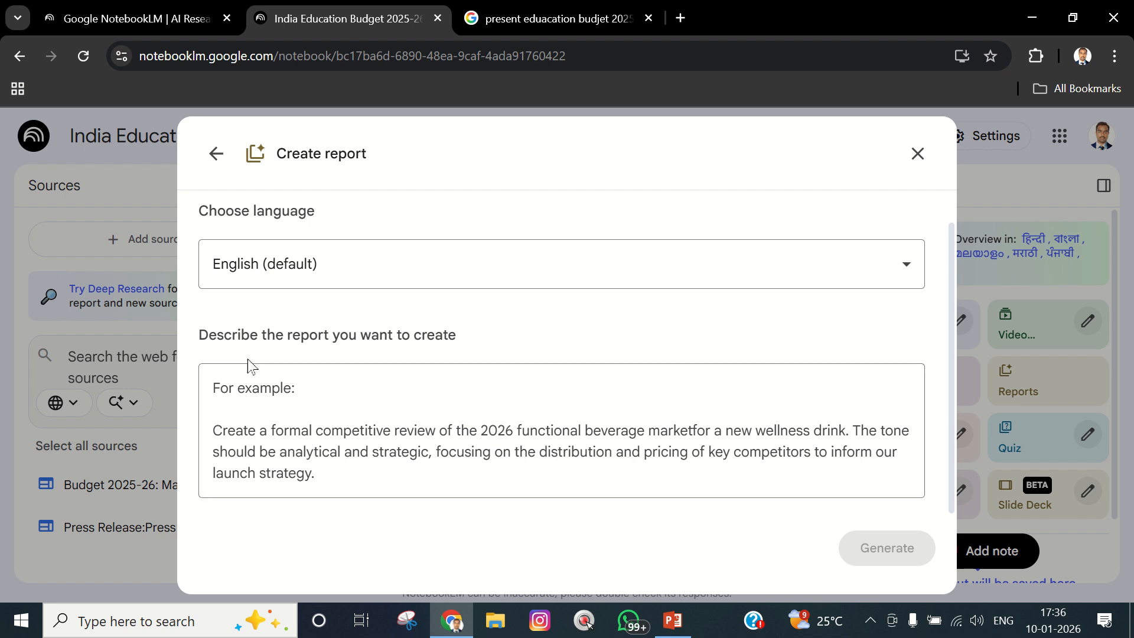
pyautogui.click(340, 414)
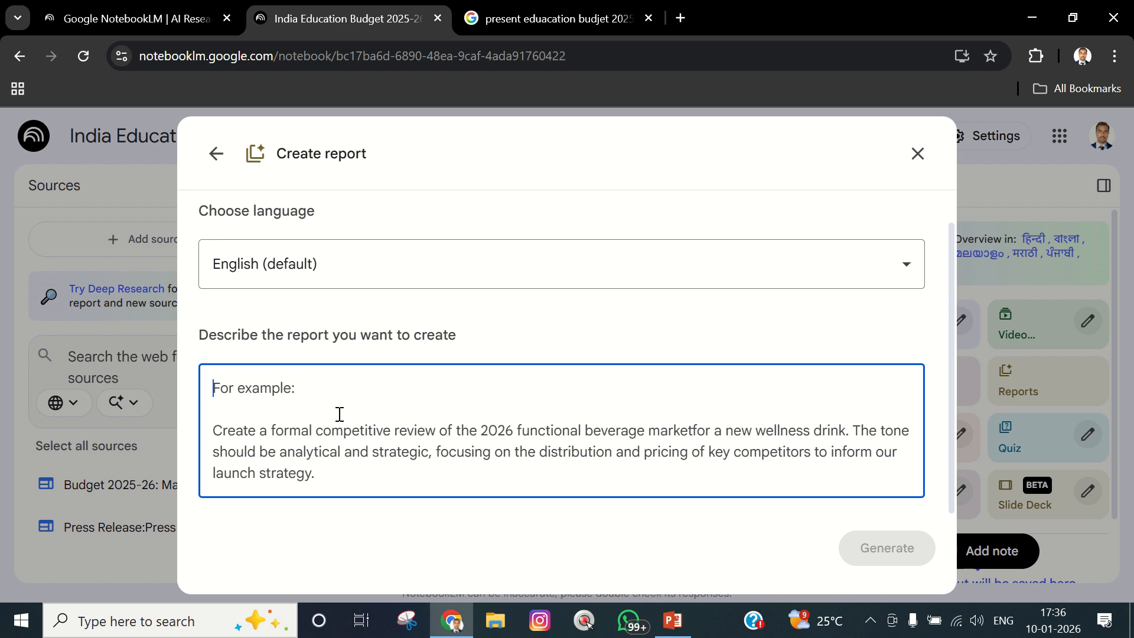
pyautogui.write('what is')
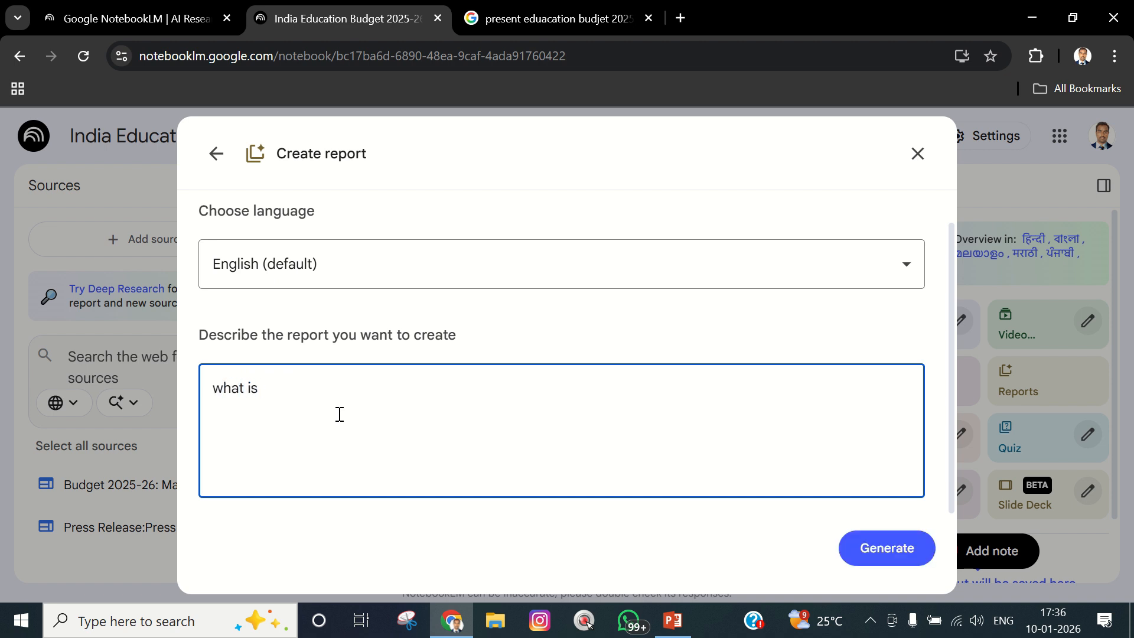
pyautogui.write(' actual bud')
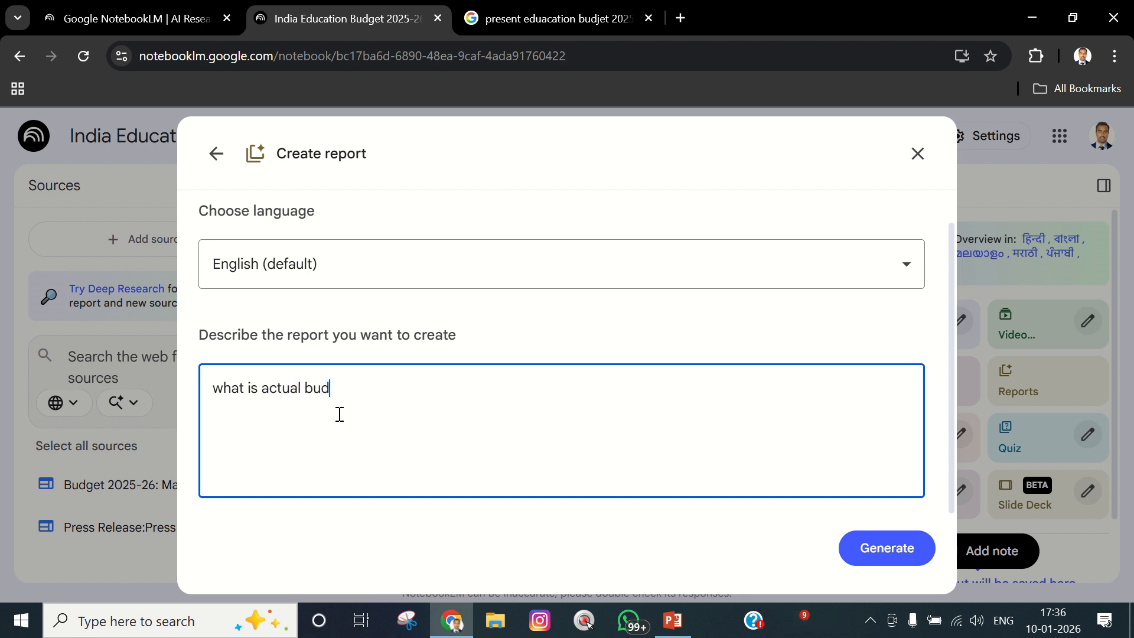
pyautogui.write('jet for school education and statistics')
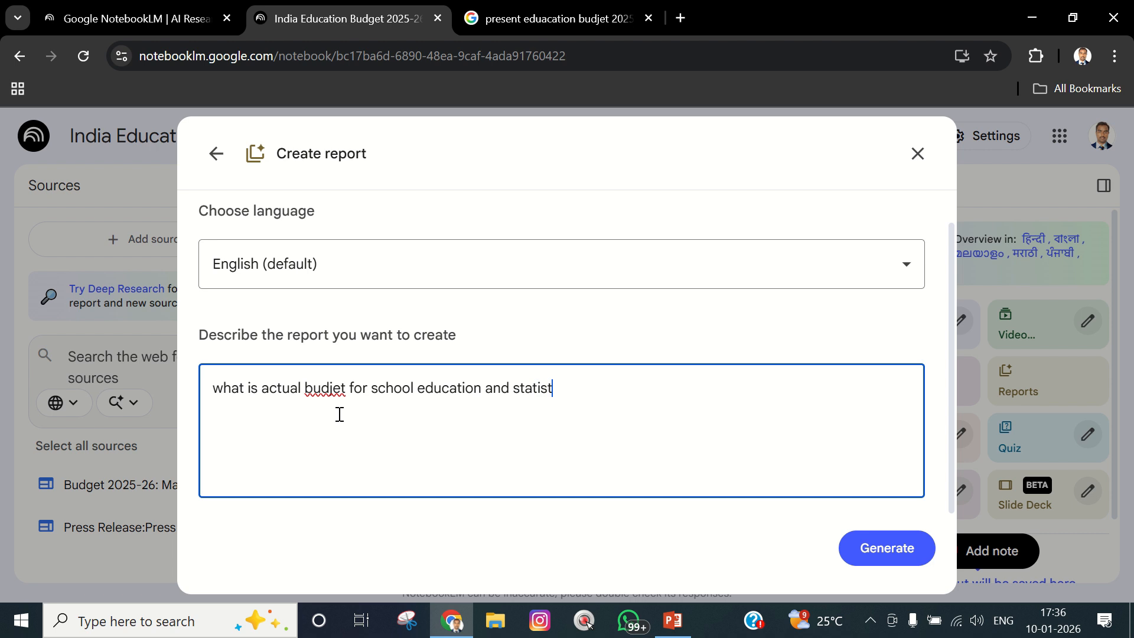
pyautogui.click(886, 558)
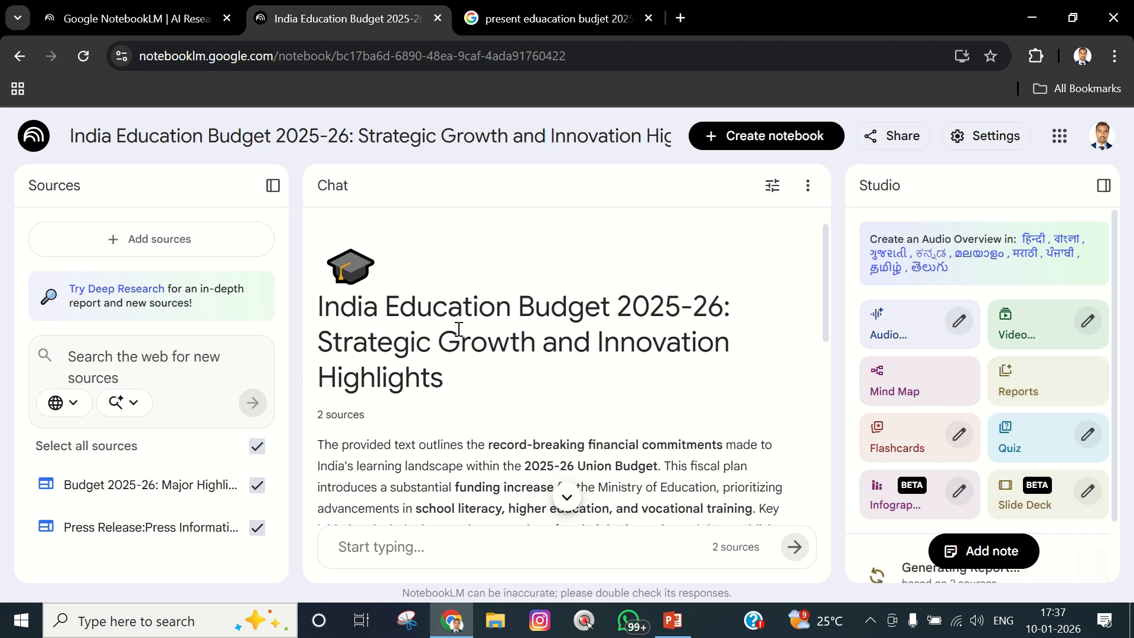
# Open the generated education sector report and read its introduction and the table of budget allocations by category
pyautogui.scroll(-3, 427, 324)
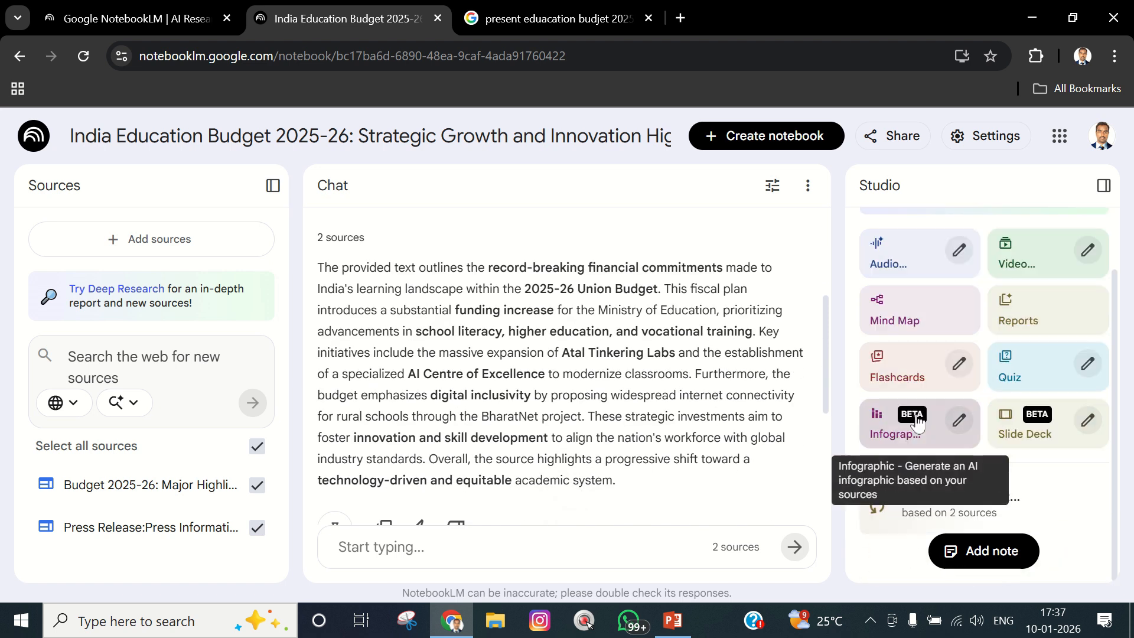
pyautogui.scroll(-2, 956, 519)
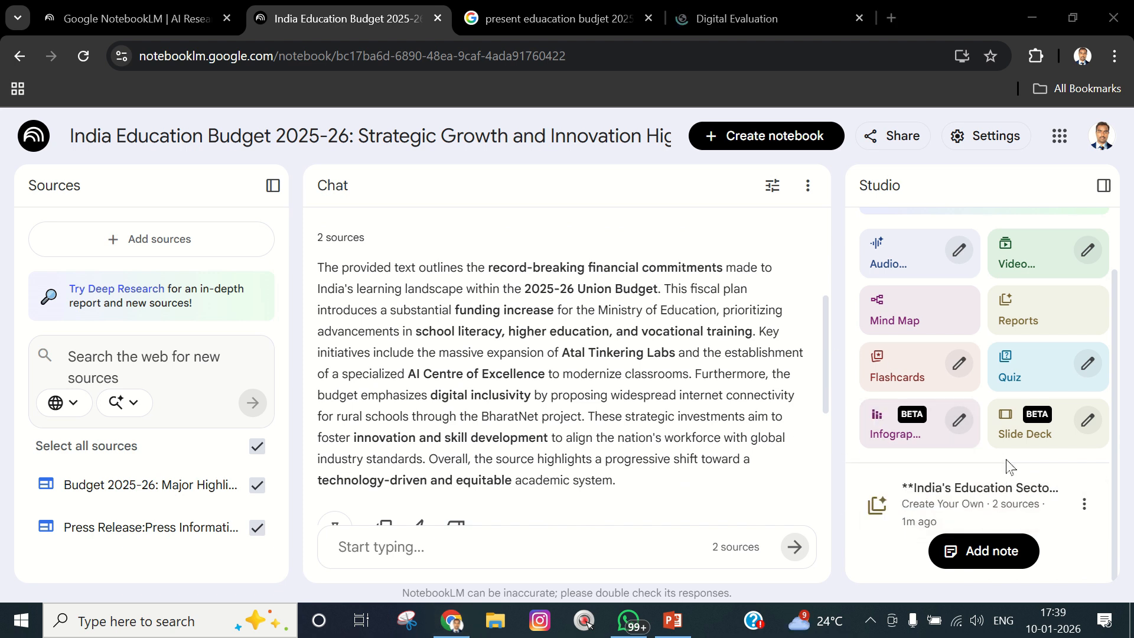
pyautogui.click(957, 499)
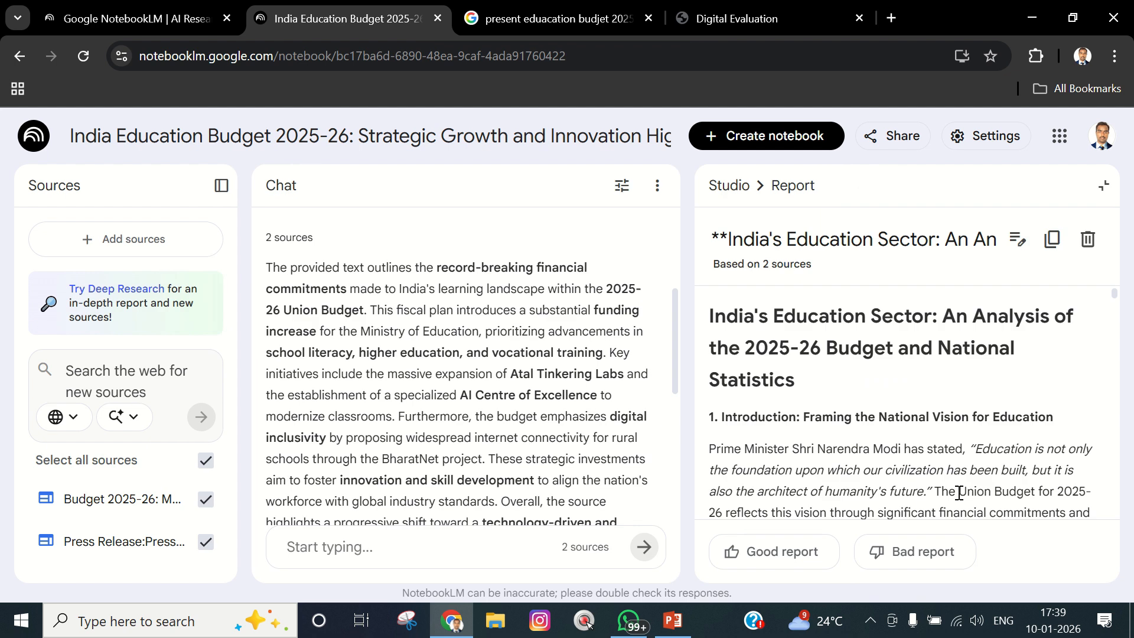
pyautogui.scroll(-2, 943, 471)
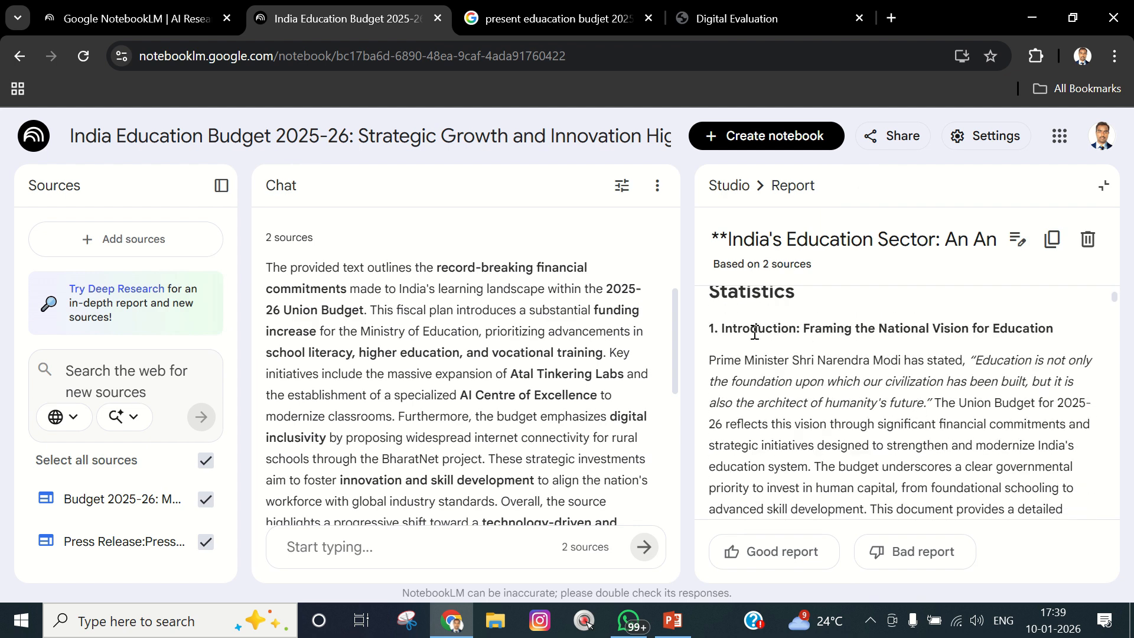
pyautogui.moveTo(738, 332); pyautogui.dragTo(1051, 329)
pyautogui.scroll(-4, 914, 377)
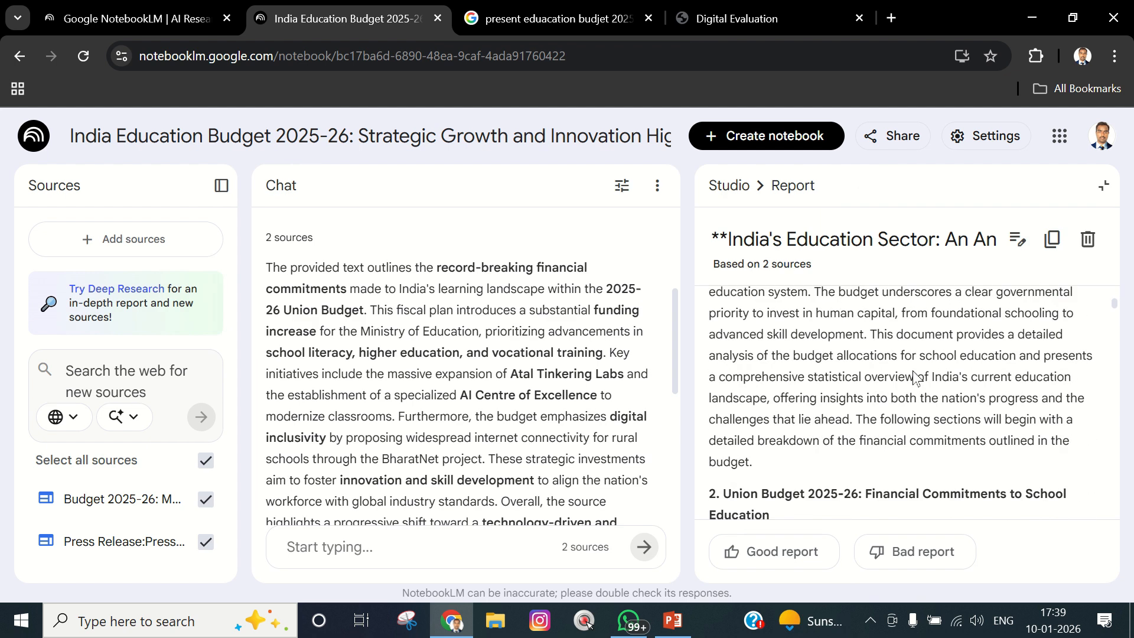
pyautogui.scroll(-6, 914, 376)
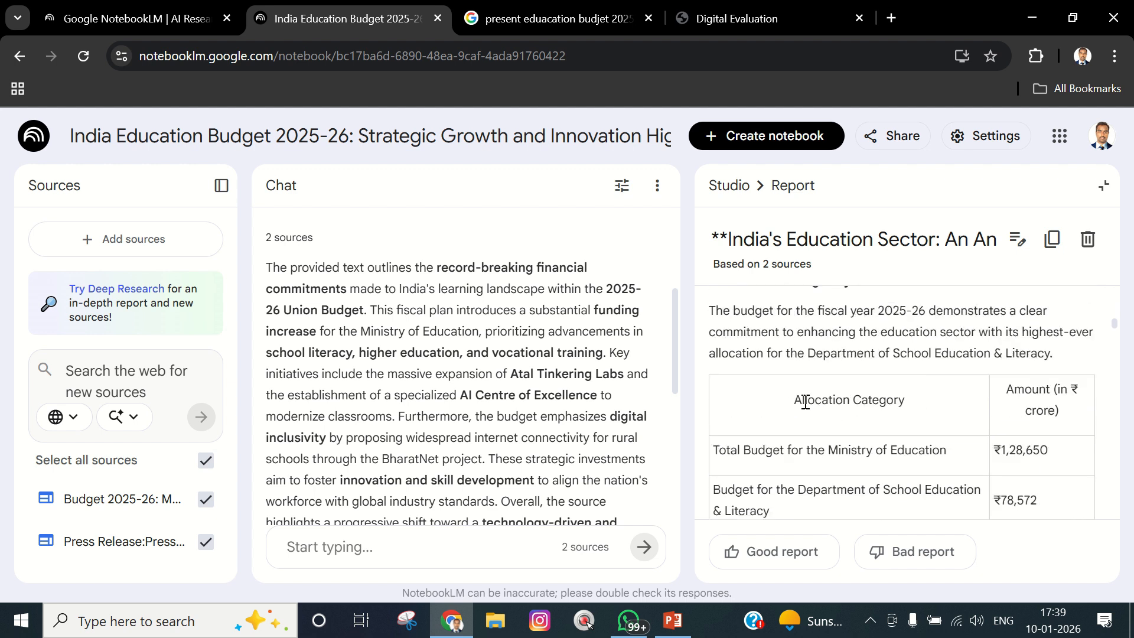
pyautogui.moveTo(806, 401); pyautogui.dragTo(1081, 413)
pyautogui.scroll(-2, 848, 398)
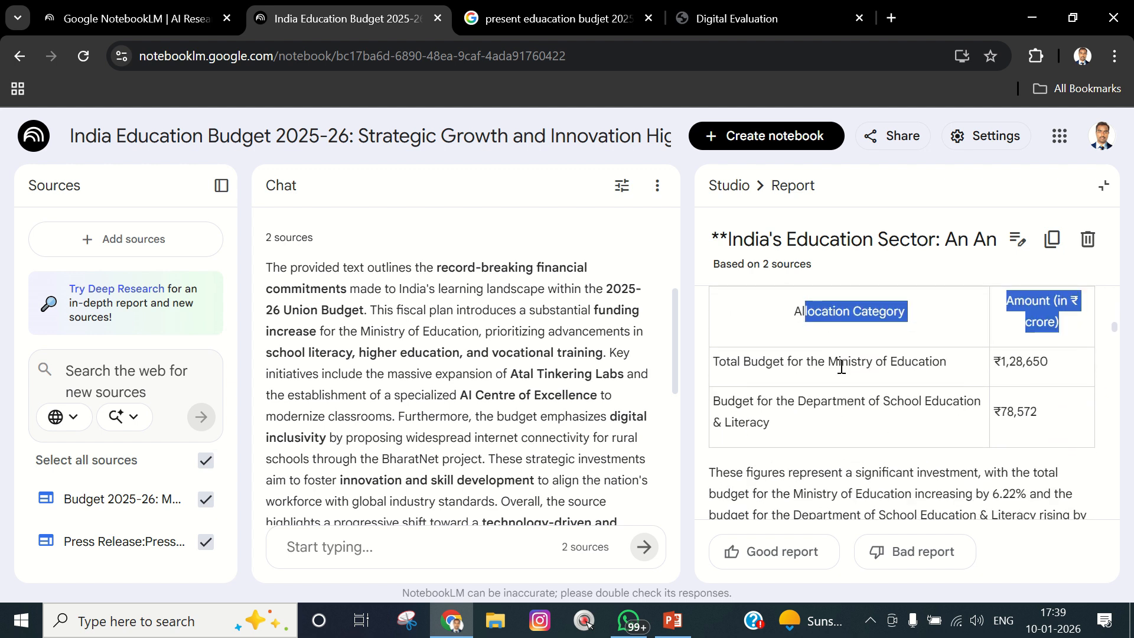
pyautogui.moveTo(841, 366); pyautogui.dragTo(891, 363)
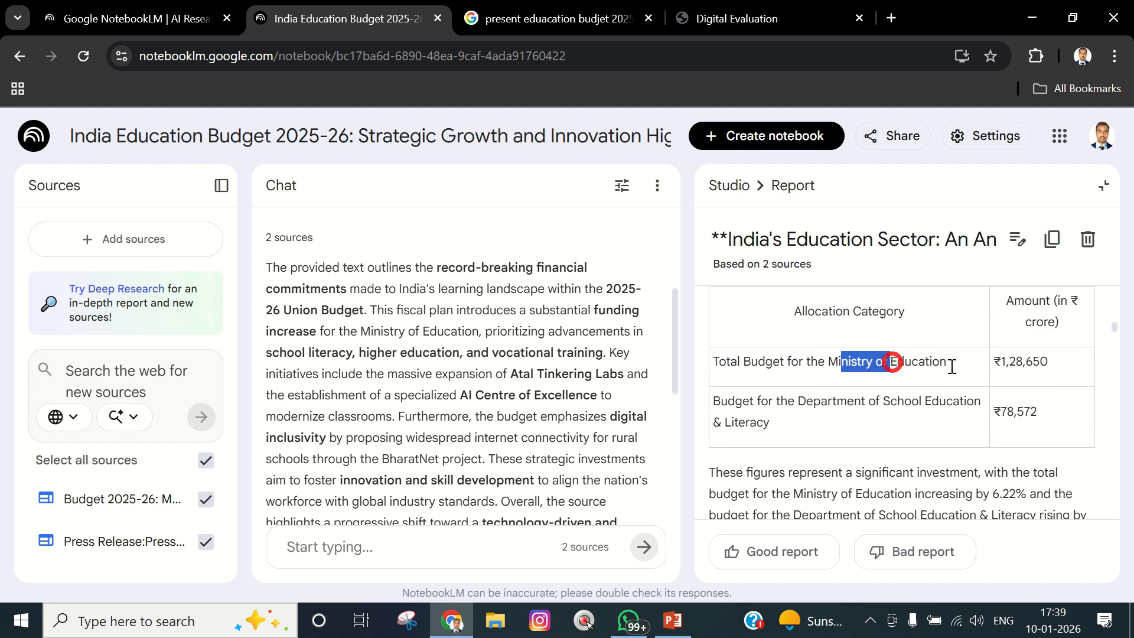
pyautogui.moveTo(818, 403); pyautogui.dragTo(1040, 420)
pyautogui.click(869, 412)
pyautogui.scroll(-5, 869, 412)
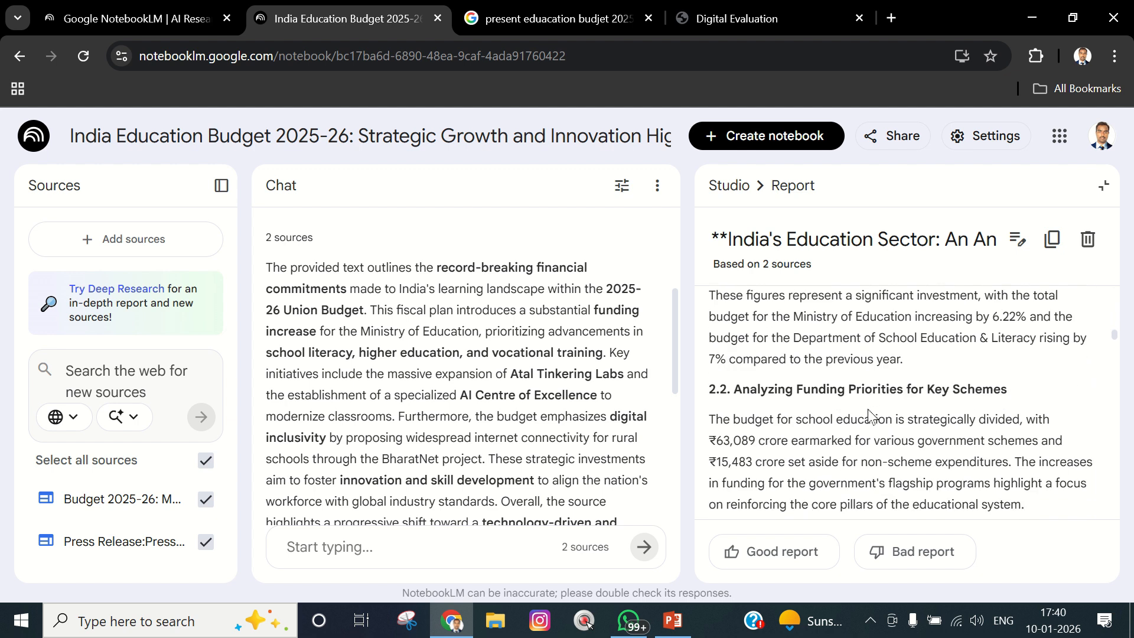
# Examine the report's section on funding priorities for key schemes, including Samagra Shiksha Abhiyan and PM-POSHAN
pyautogui.scroll(-2, 798, 412)
pyautogui.scroll(-3, 799, 412)
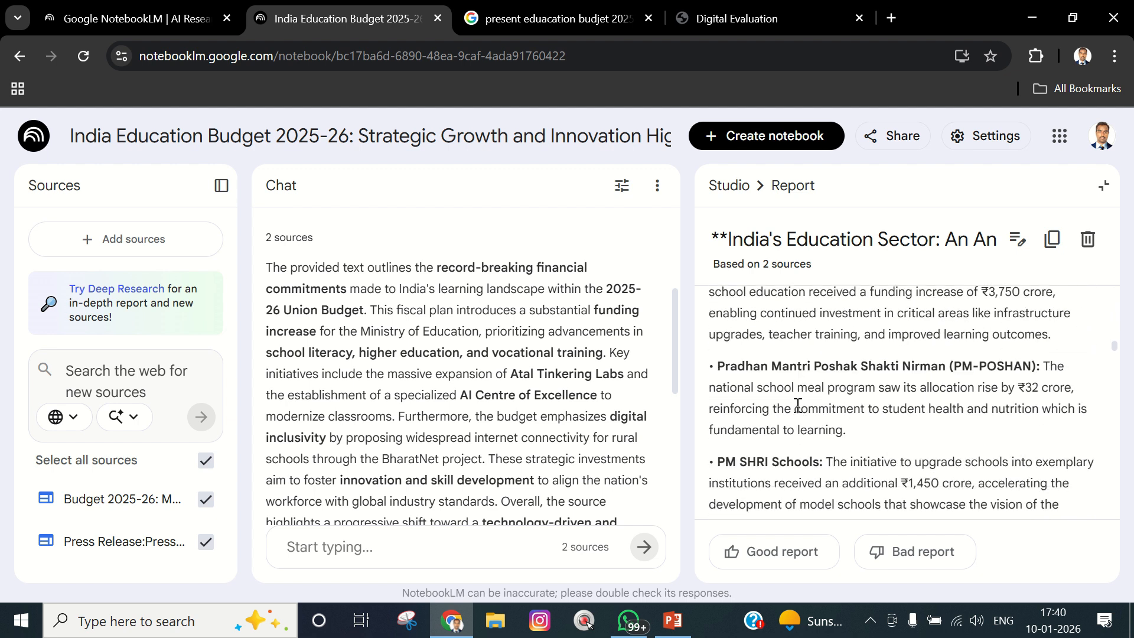
pyautogui.moveTo(846, 362); pyautogui.dragTo(1097, 369)
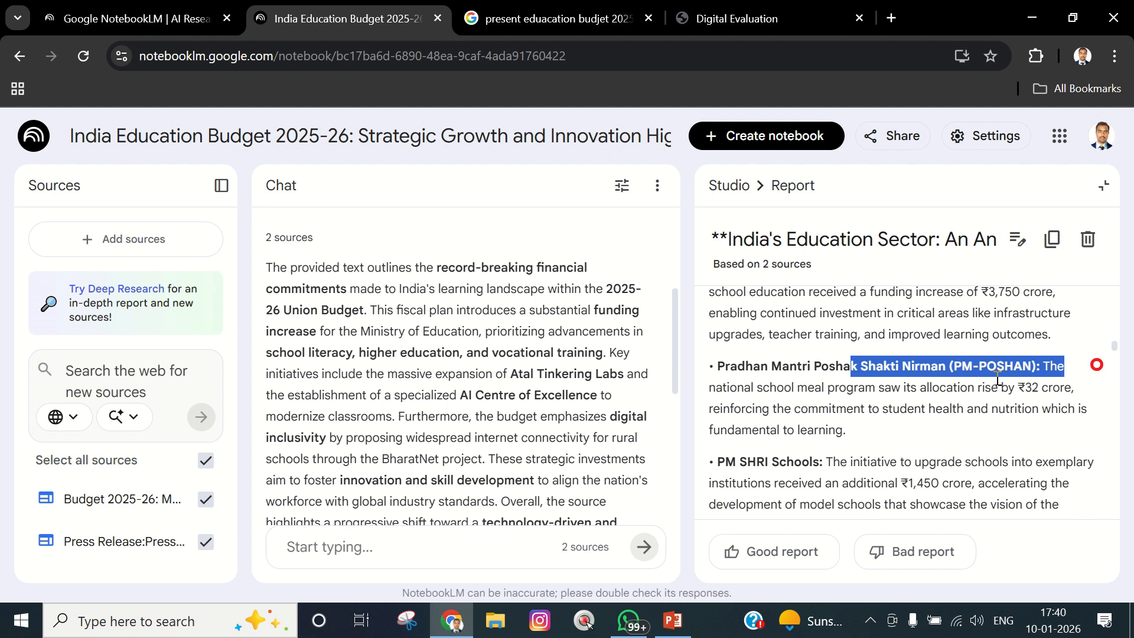
pyautogui.scroll(-1, 839, 394)
pyautogui.moveTo(726, 376); pyautogui.dragTo(840, 374)
pyautogui.moveTo(761, 373); pyautogui.dragTo(893, 360)
pyautogui.scroll(3, 817, 373)
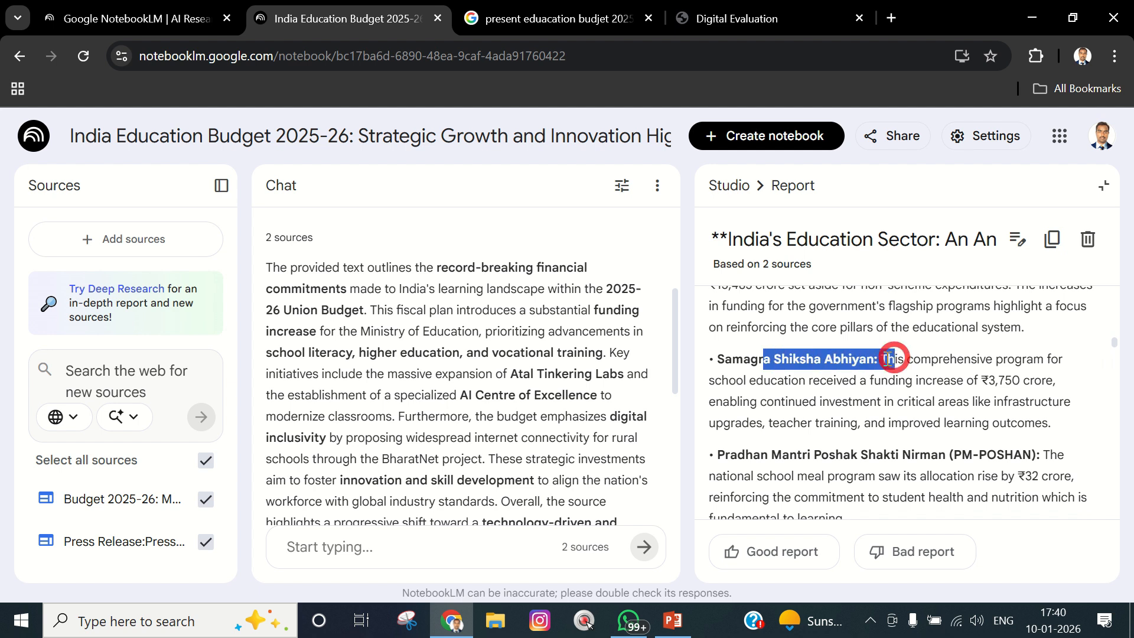
pyautogui.scroll(1, 869, 363)
pyautogui.scroll(-2, 841, 367)
# Read the report's initiatives from Atal Tinkering Labs to medical education growth, and return to the Studio overview
pyautogui.scroll(-6, 842, 367)
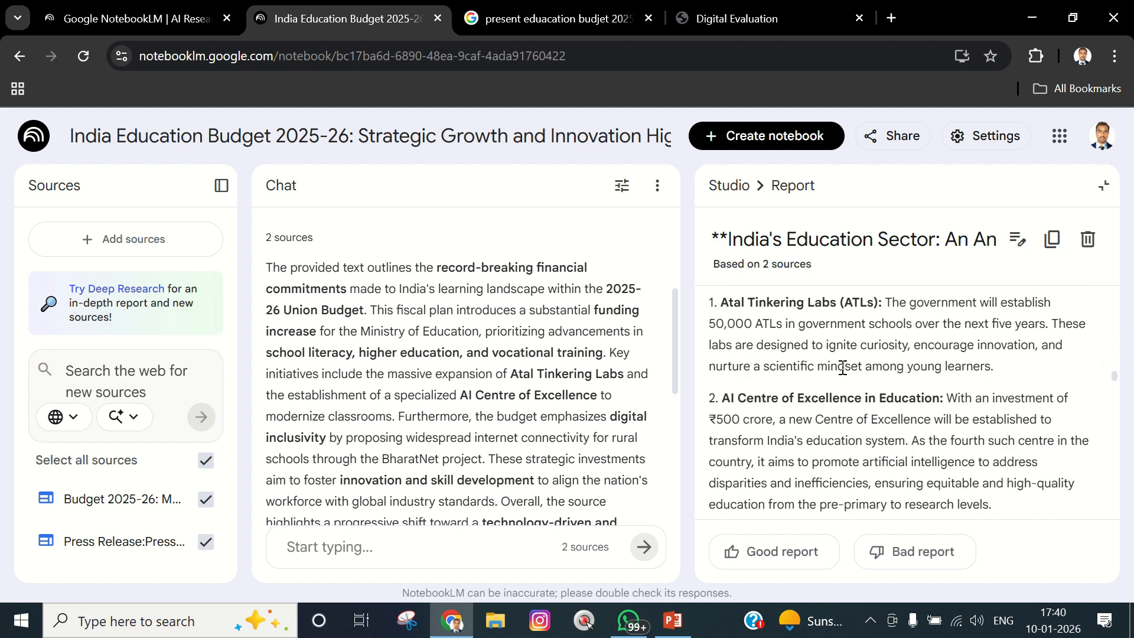
pyautogui.scroll(2, 836, 368)
pyautogui.scroll(2, 729, 395)
pyautogui.moveTo(729, 394); pyautogui.dragTo(878, 388)
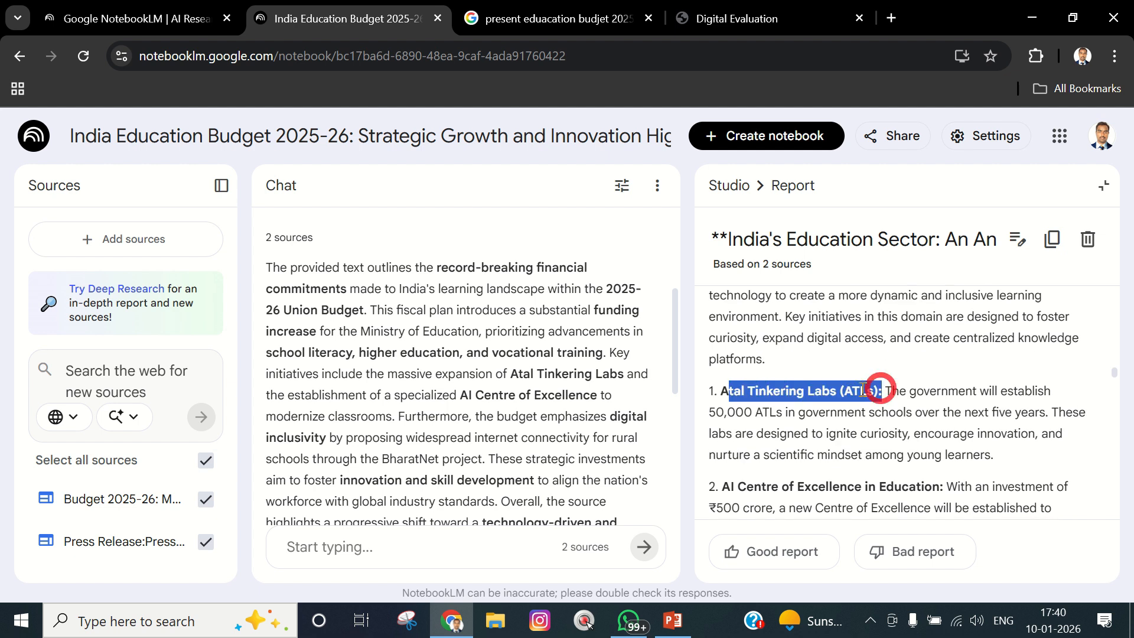
pyautogui.scroll(-7, 840, 392)
pyautogui.scroll(-10, 840, 392)
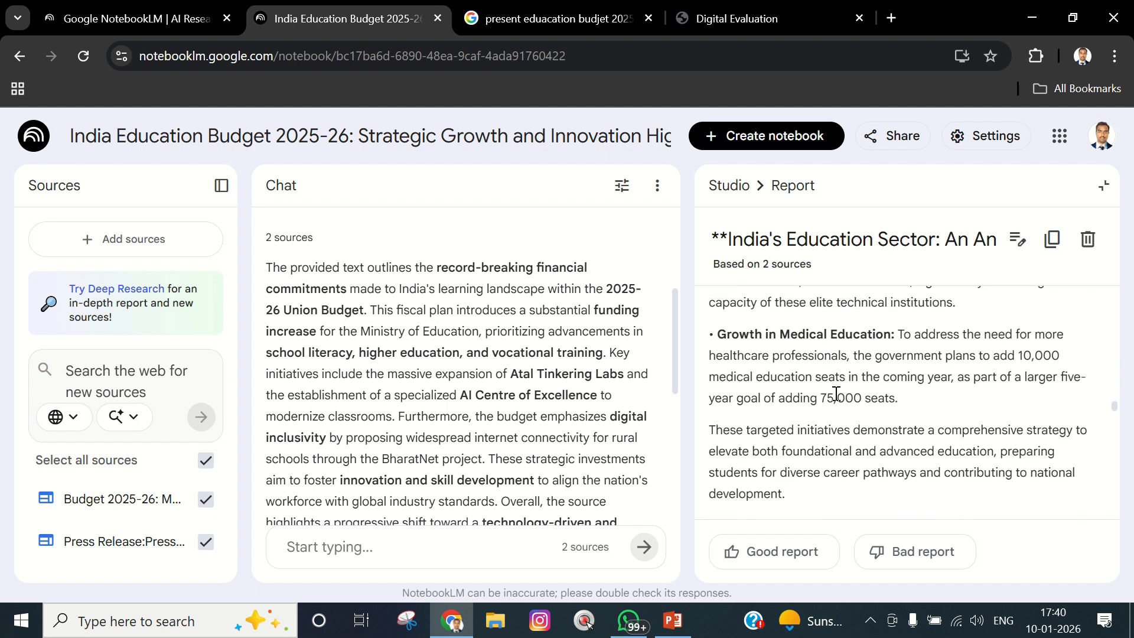
pyautogui.click(831, 396)
pyautogui.scroll(15, 831, 396)
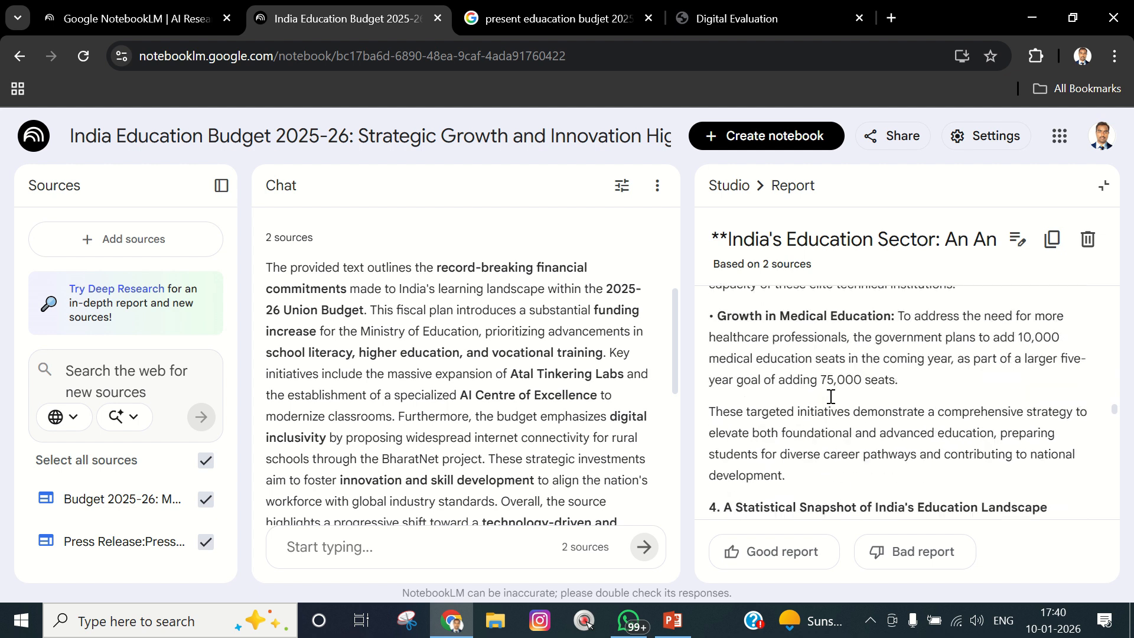
pyautogui.scroll(3, 523, 339)
pyautogui.scroll(1, 523, 340)
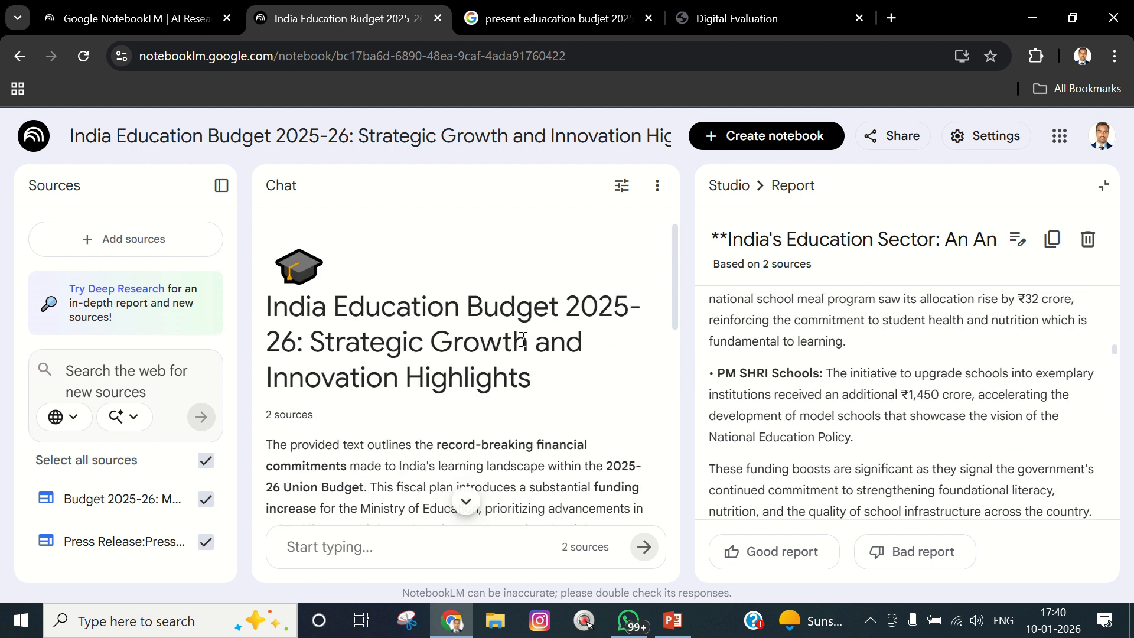
pyautogui.click(1103, 195)
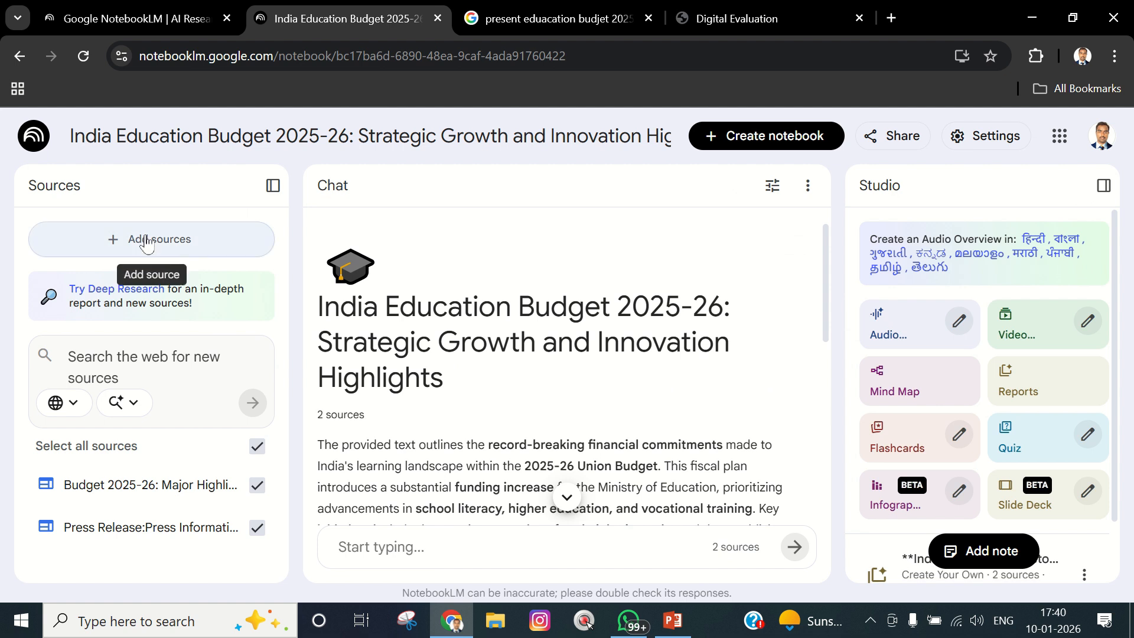
# Create another new notebook, look over its source options, and close the Add sources dialog without adding any
pyautogui.scroll(-5, 493, 297)
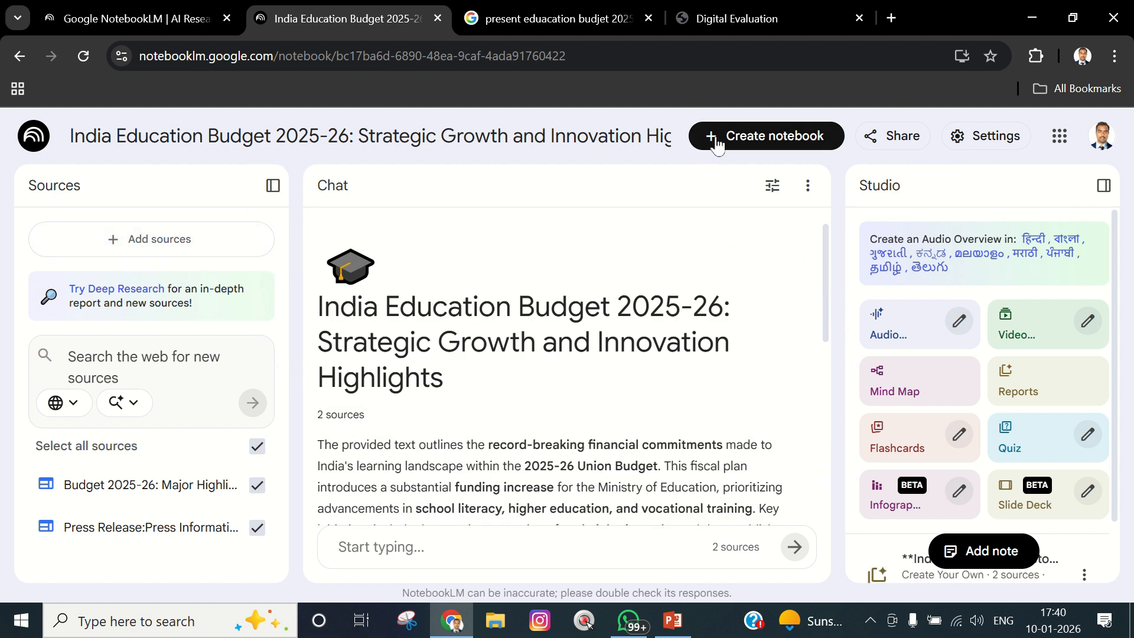
pyautogui.click(750, 130)
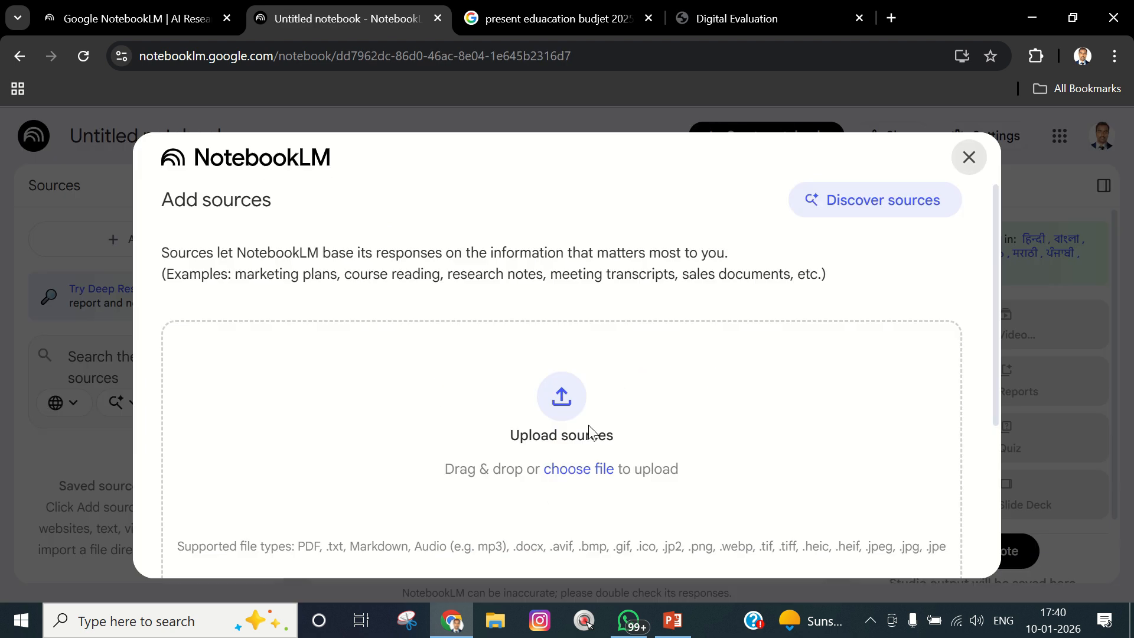
pyautogui.scroll(-3, 660, 419)
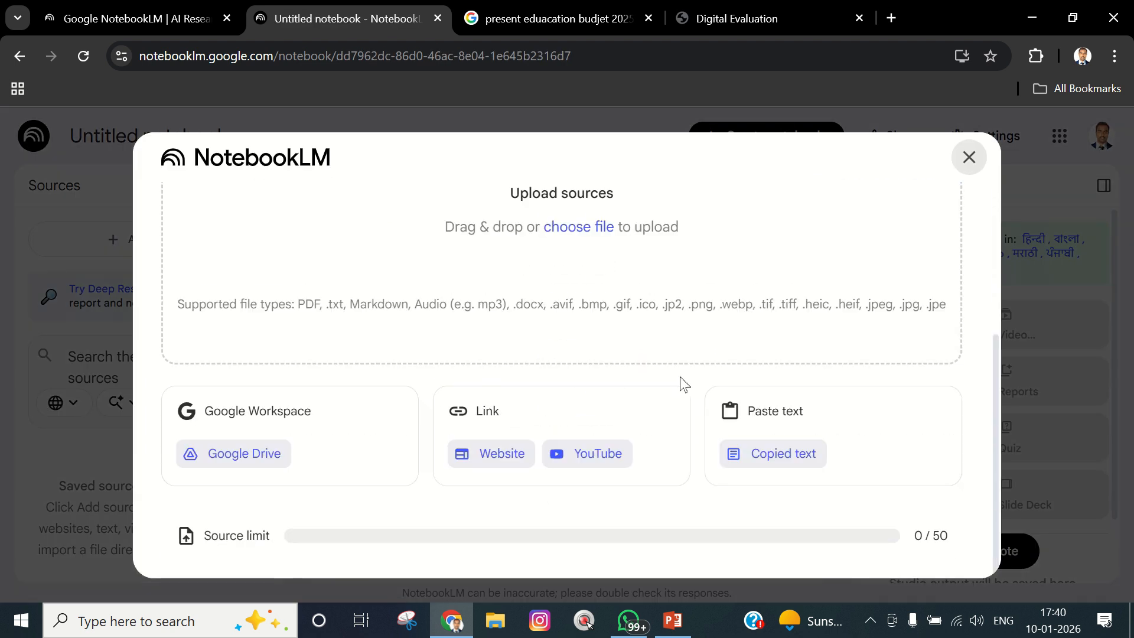
pyautogui.click(970, 157)
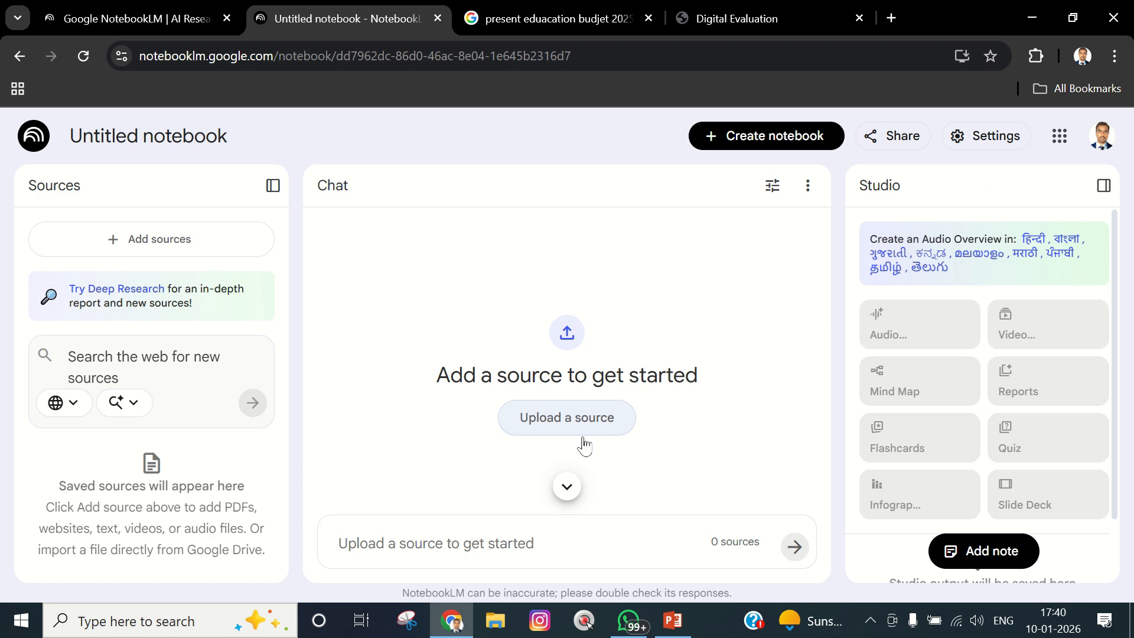